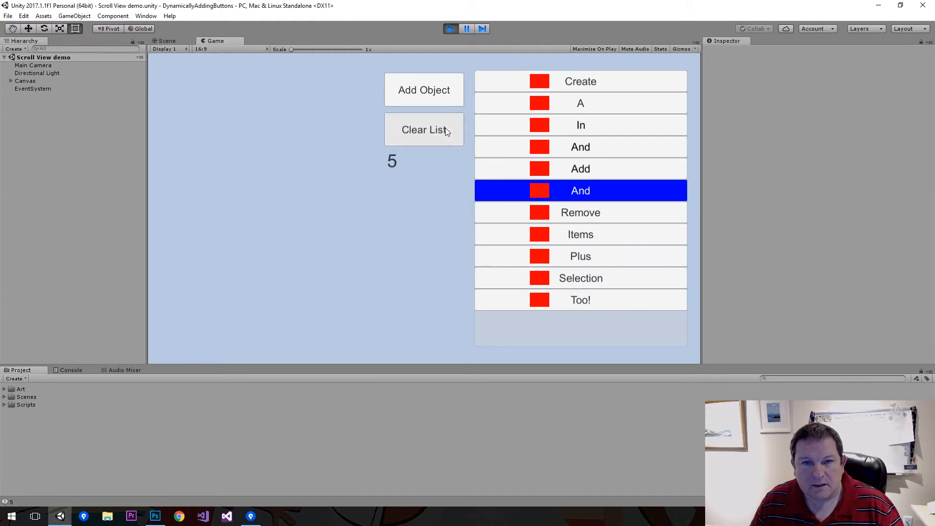
Step: Test the running list demo by clearing the list, adding objects and selecting an item, and stop play mode
left_click(445, 127)
left_click(550, 166)
left_click(442, 99)
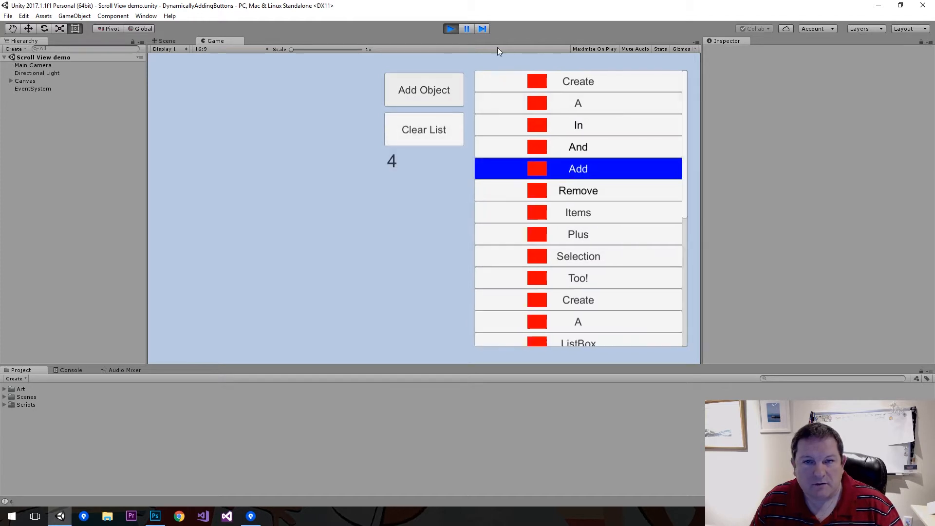
left_click(450, 29)
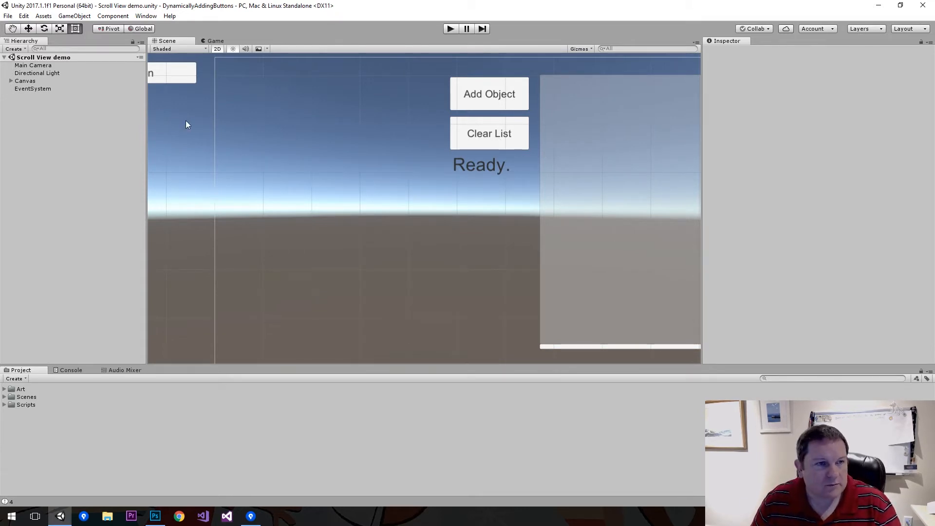
Step: Select the Canvas object and switch to the DialogBox document in Photoshop
left_click(25, 81)
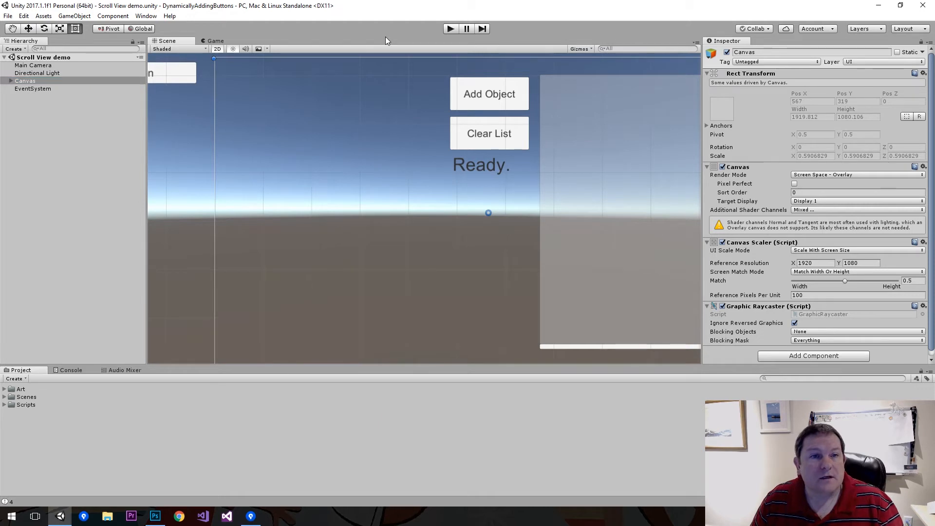
key("alt+Tab")
key("alt+Tab")
key("alt+Tab")
key("alt+Tab")
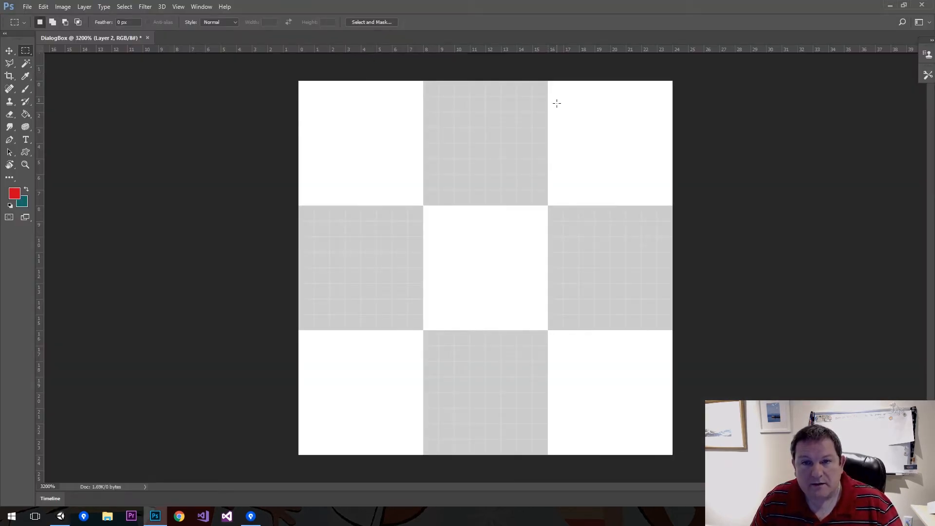
Step: Select two nested corner bands in the top-right tile, the outer 2 pixels thick and the inner 1 pixel, each with its corner pixel cut out
left_click_drag(548, 97, 656, 194)
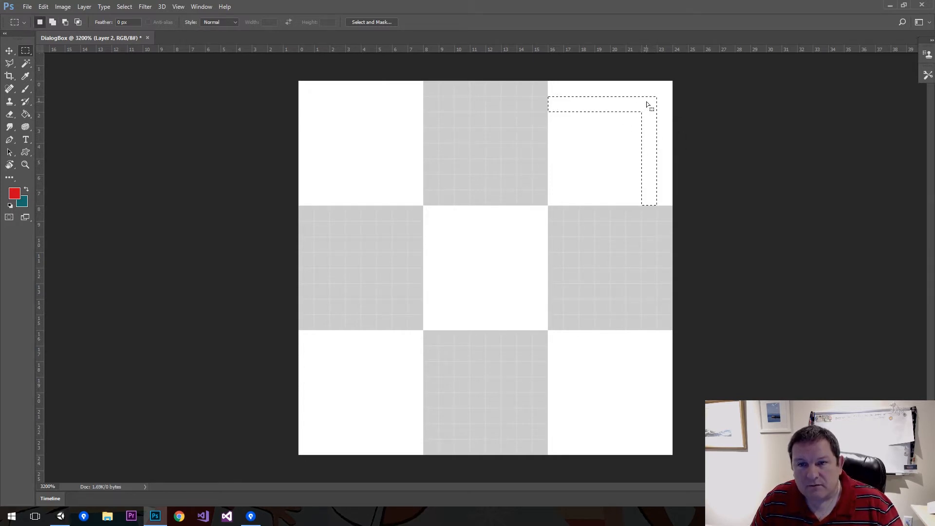
left_click_drag(557, 117, 642, 204)
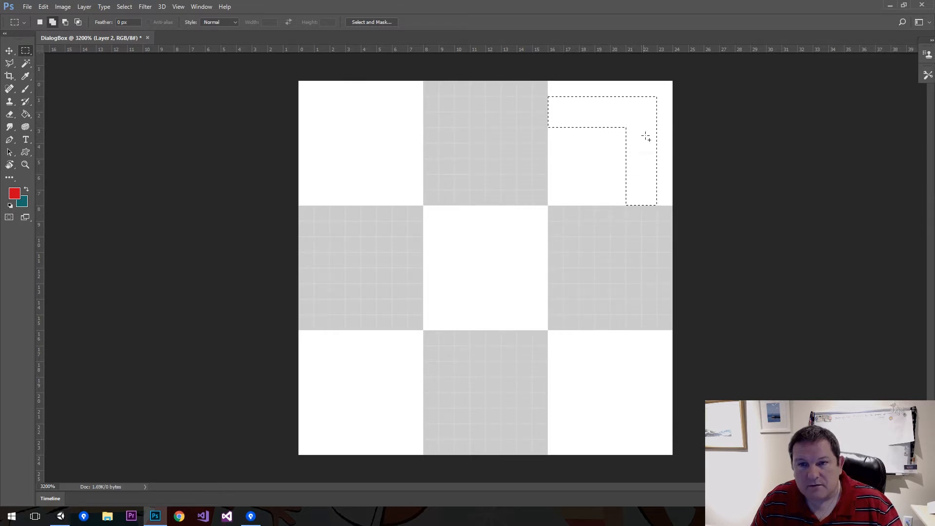
left_click_drag(647, 94, 662, 113, "alt")
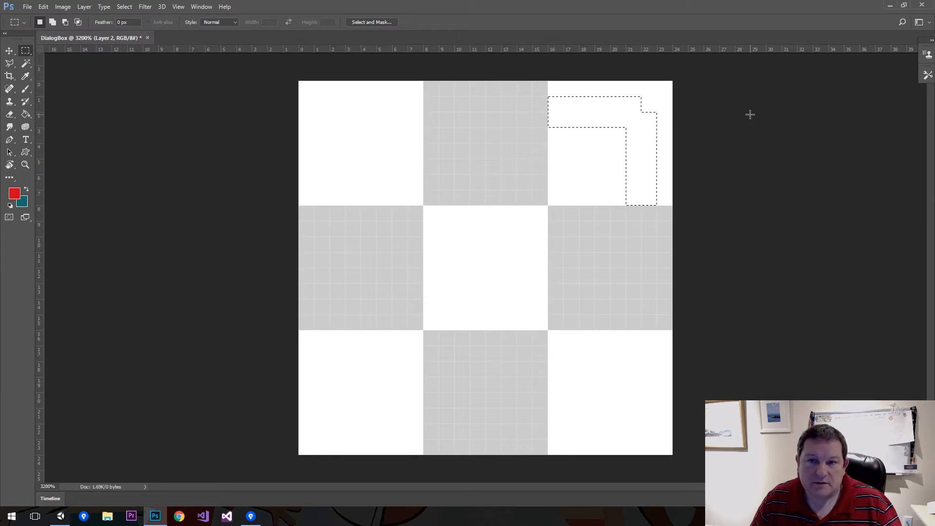
left_click_drag(555, 149, 607, 189, "shift")
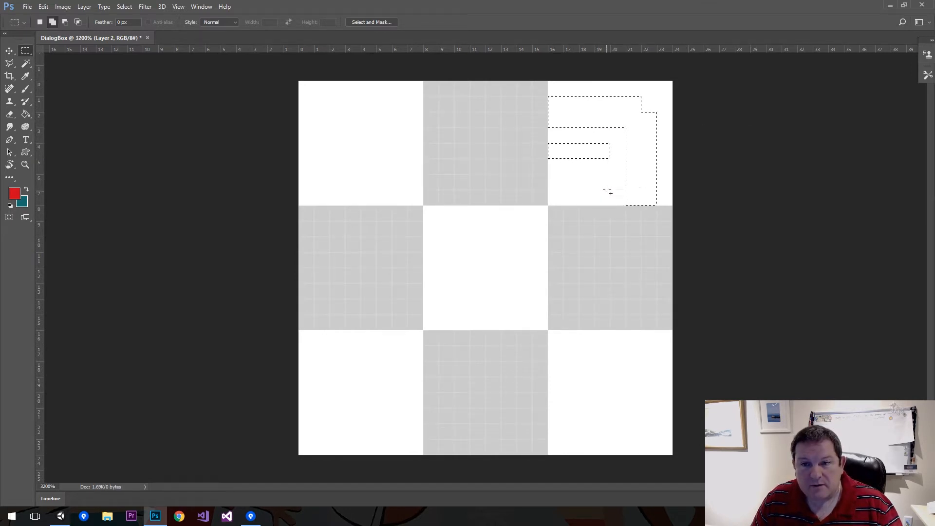
left_click_drag(600, 138, 612, 153, "alt")
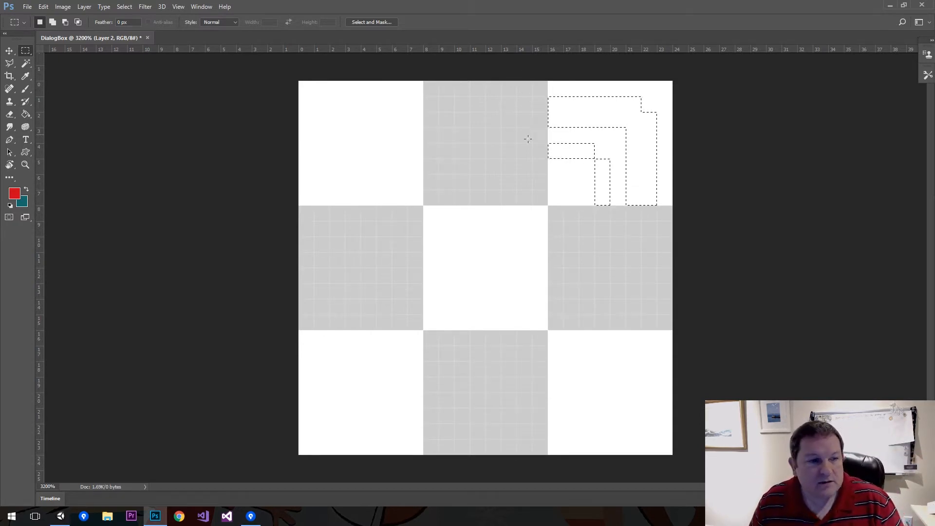
Step: Set the foreground colour to black, fill the selected corner bands with it and deselect
left_click(14, 193)
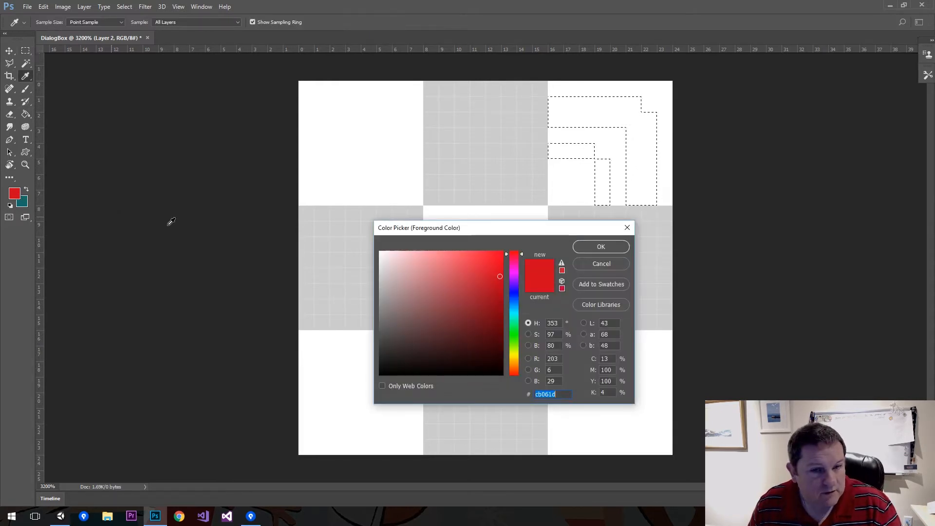
left_click_drag(415, 323, 517, 390)
left_click(601, 246)
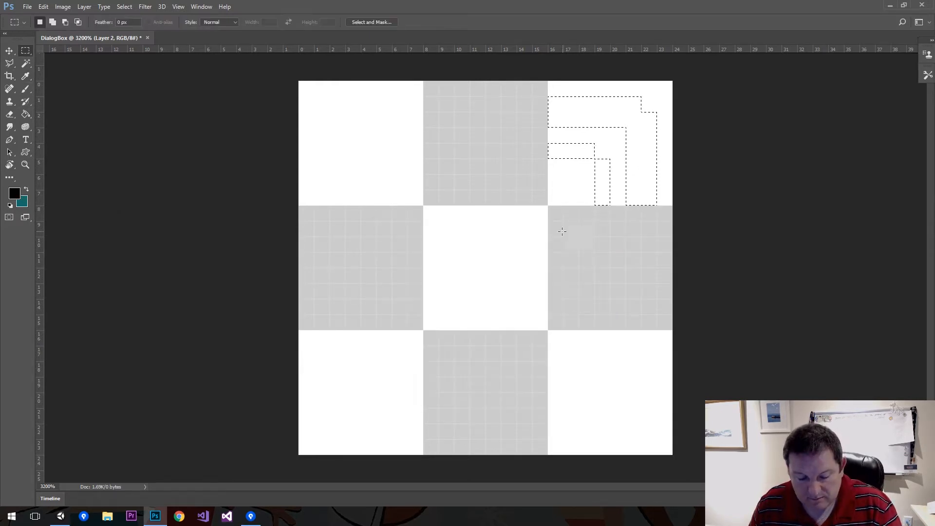
key("g")
left_click(579, 116)
key("ctrl+d")
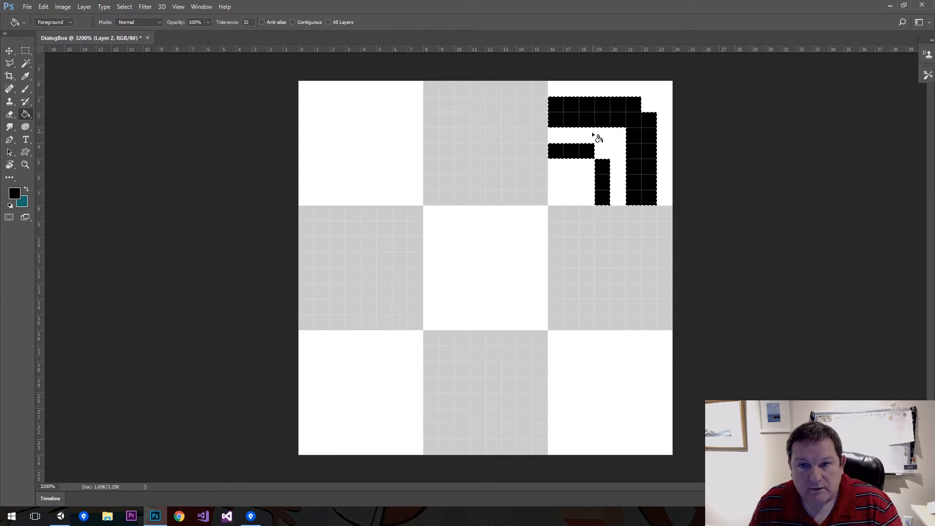
Step: Select 2-pixel-thick outer border strips along the top, right and left edges, plus the 1-pixel inner strip across the top-middle tile
key("m")
mouse_move(547, 143)
left_mouse_down()
mouse_move(523, 154)
mouse_move(435, 154)
left_mouse_up()
left_click_drag(424, 96, 547, 127, "shift")
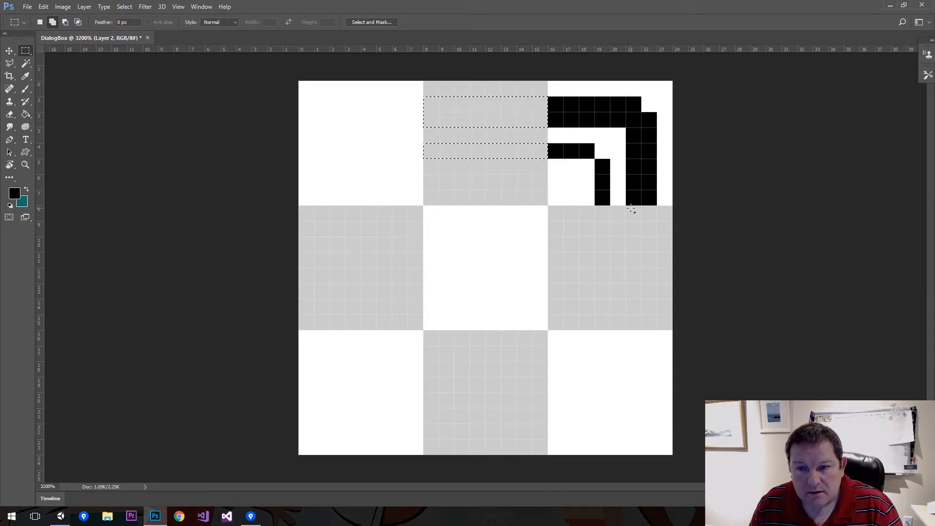
left_click_drag(631, 209, 649, 421, "shift")
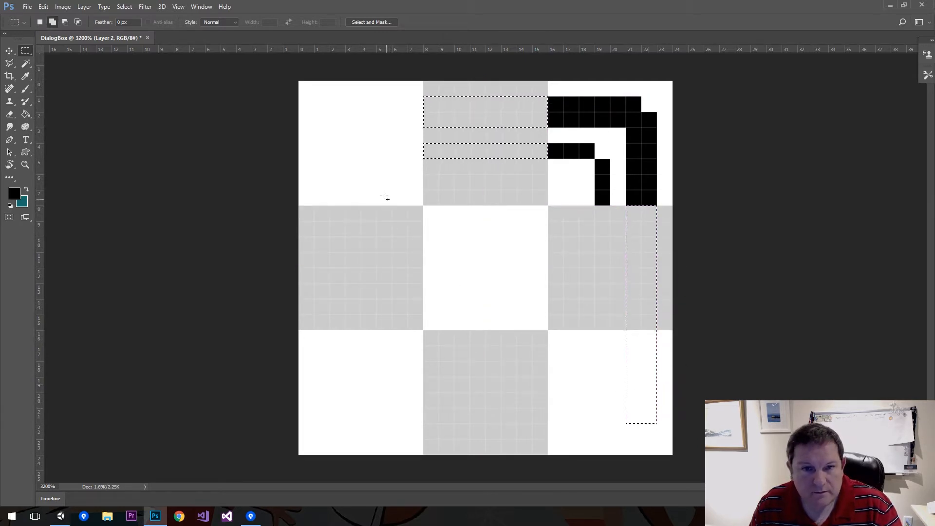
left_click_drag(330, 97, 429, 126, "shift")
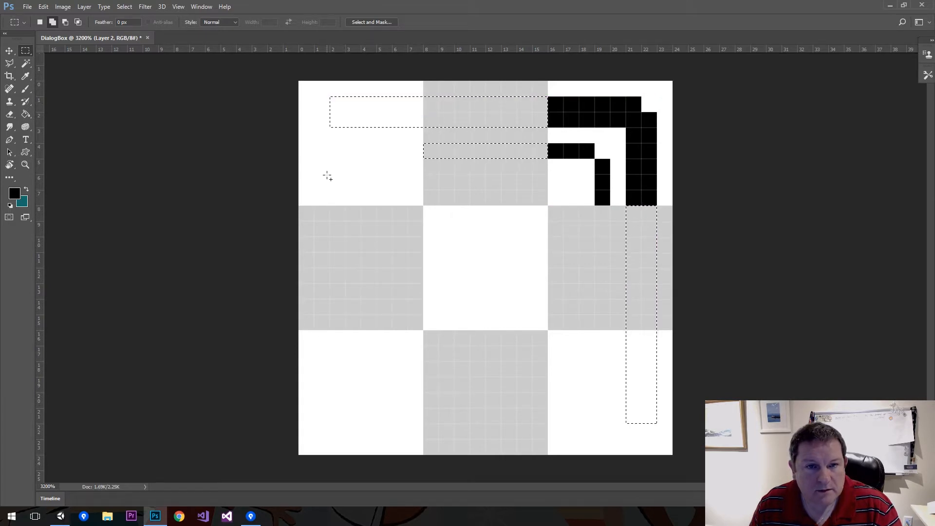
left_click_drag(315, 175, 345, 411, "shift")
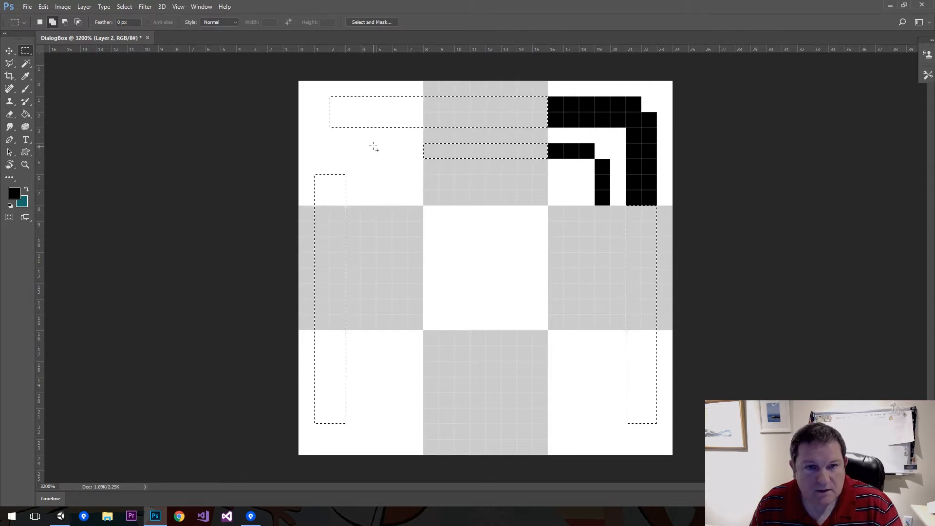
Step: Add 1-pixel inner frame strips on all four sides to the selection, fill everything selected with black and deselect
left_click_drag(378, 146, 422, 154, "shift")
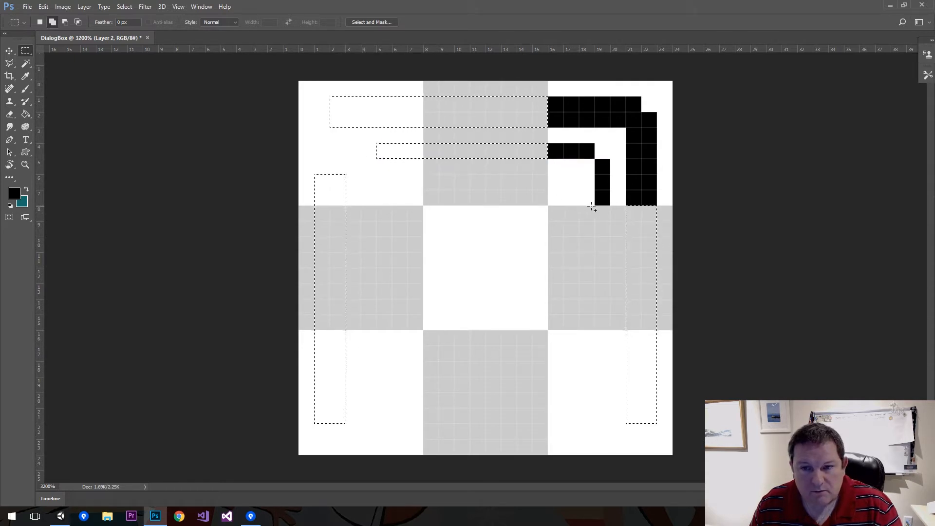
left_click_drag(595, 205, 604, 330, "shift")
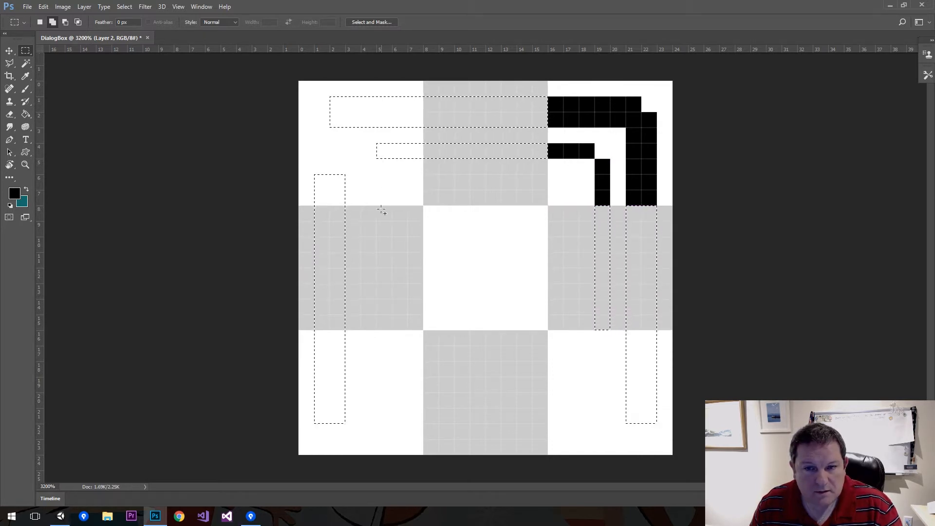
left_click_drag(361, 205, 366, 331, "shift")
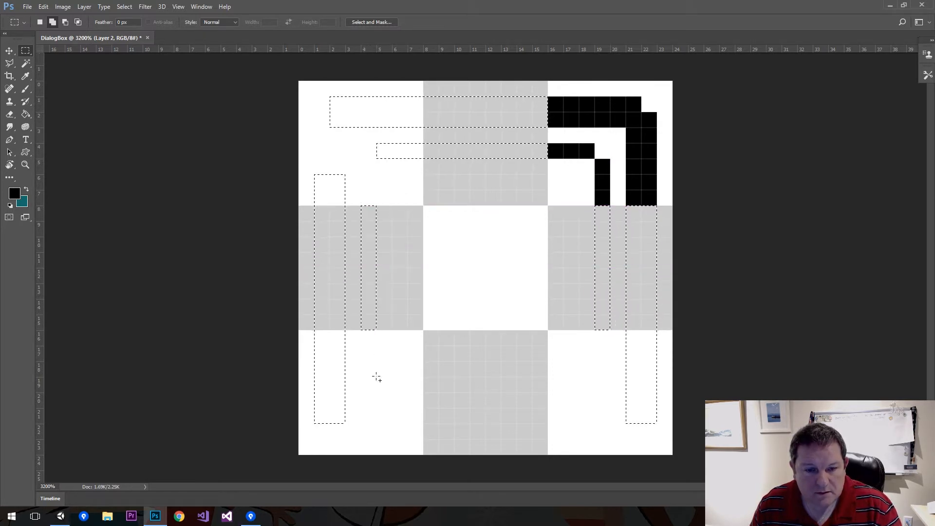
left_click_drag(392, 393, 592, 405, "shift")
key("g")
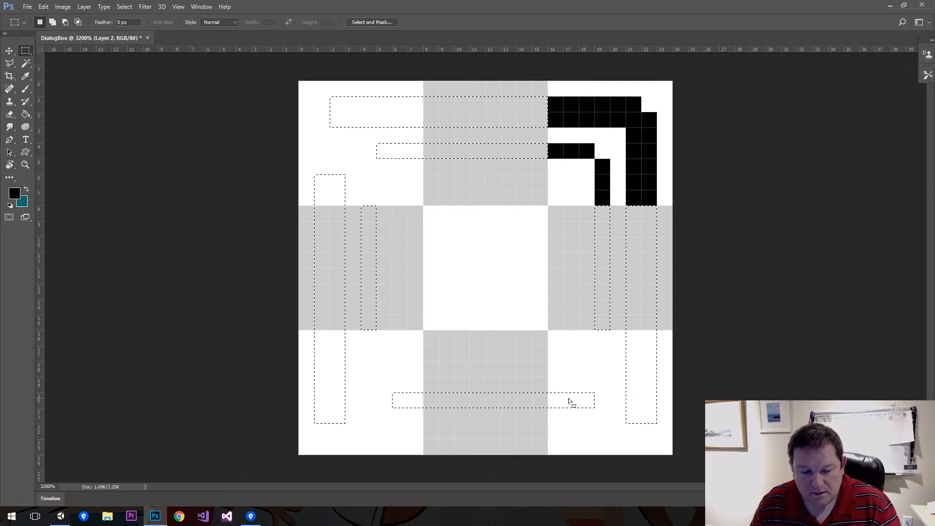
left_click(542, 396)
key("ctrl+d")
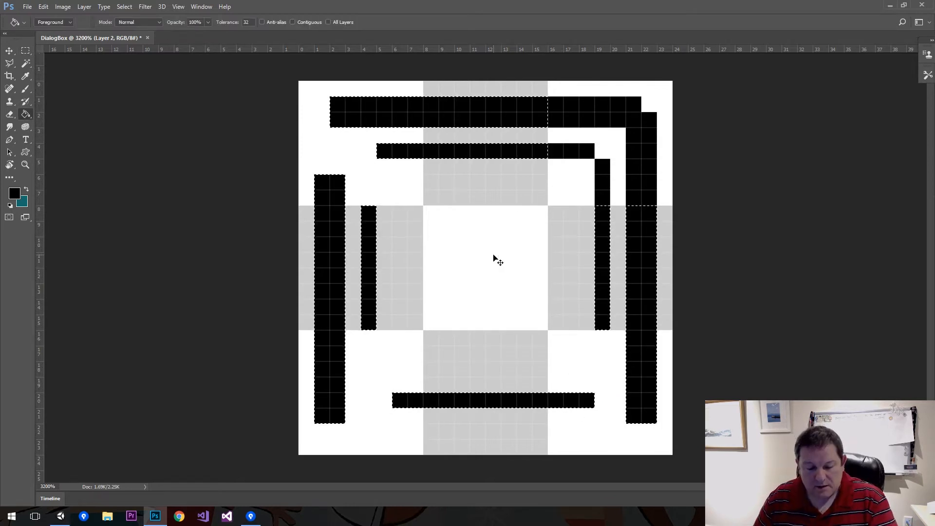
Step: Fill a black strip 20 pixels wide and 1 pixel high along the bottom edge as the outer border
key("m")
left_click_drag(315, 112, 337, 180)
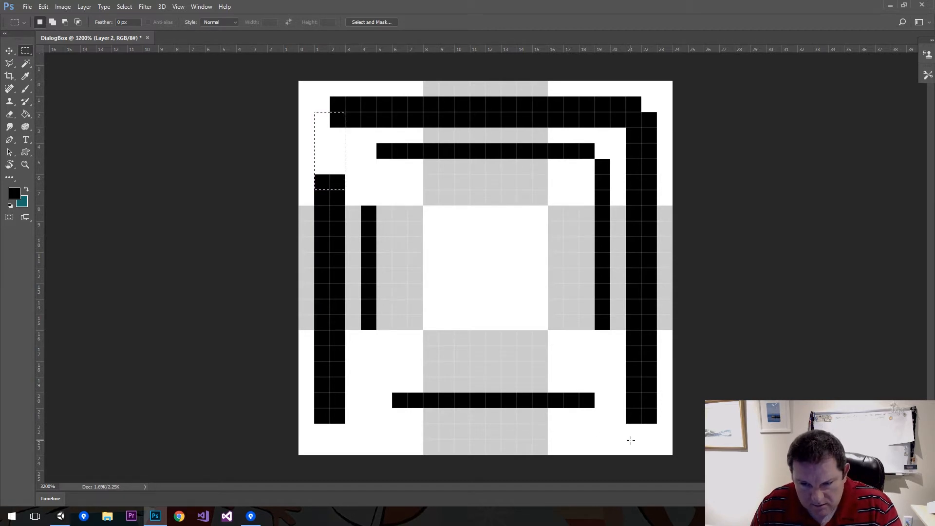
left_click_drag(641, 454, 564, 424)
mouse_move(330, 424)
left_mouse_down()
mouse_move(358, 437)
mouse_move(641, 439)
left_mouse_up()
key("g")
left_click(558, 436)
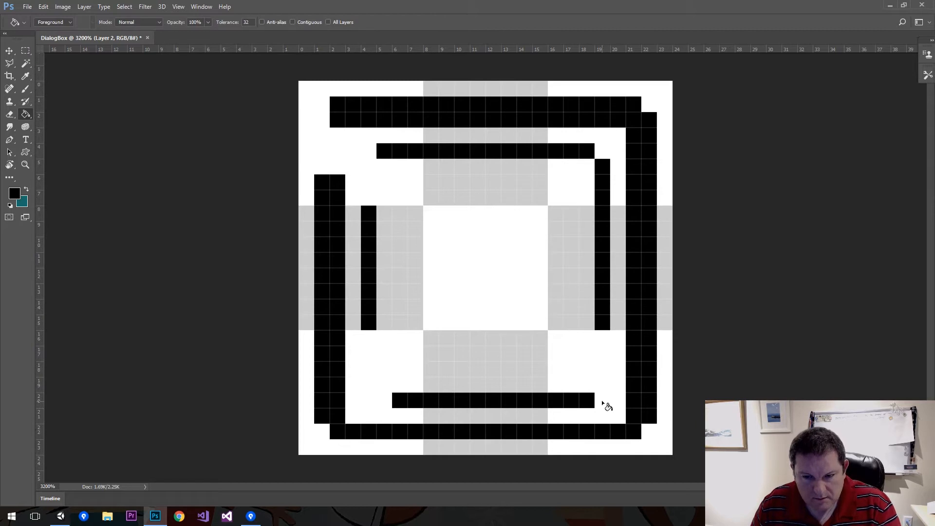
Step: Extend the inner frame's right and left lines 4 pixels down toward its bottom line with black fill
key("m")
left_click_drag(595, 330, 610, 392)
key("g")
left_click(603, 381)
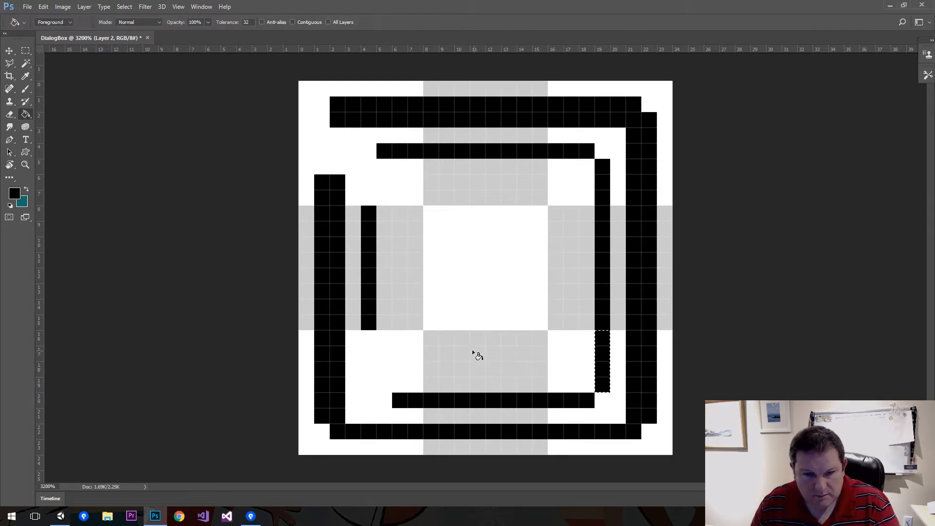
key("m")
left_click_drag(368, 334, 375, 392)
key("g")
left_click(375, 379)
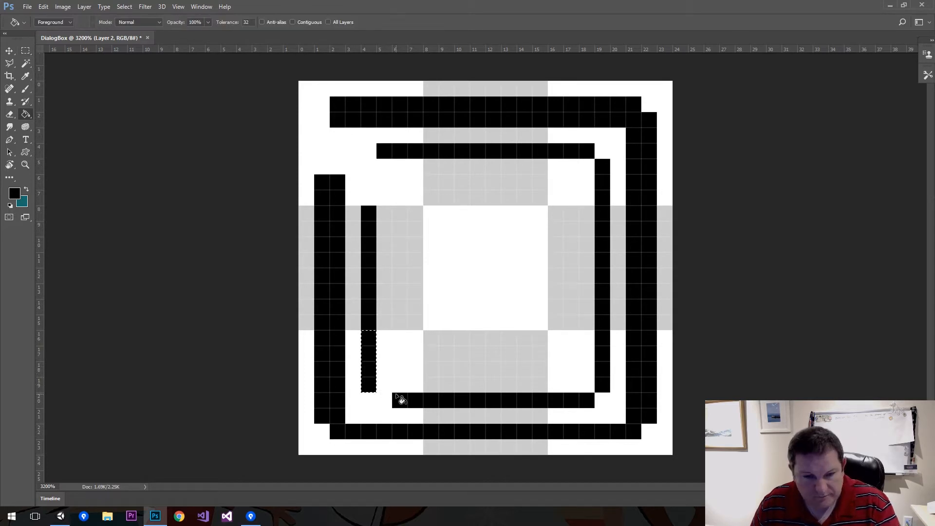
Step: Extend the inner frame's bottom line 1 pixel to the left with black fill and deselect
key("m")
left_click(393, 399)
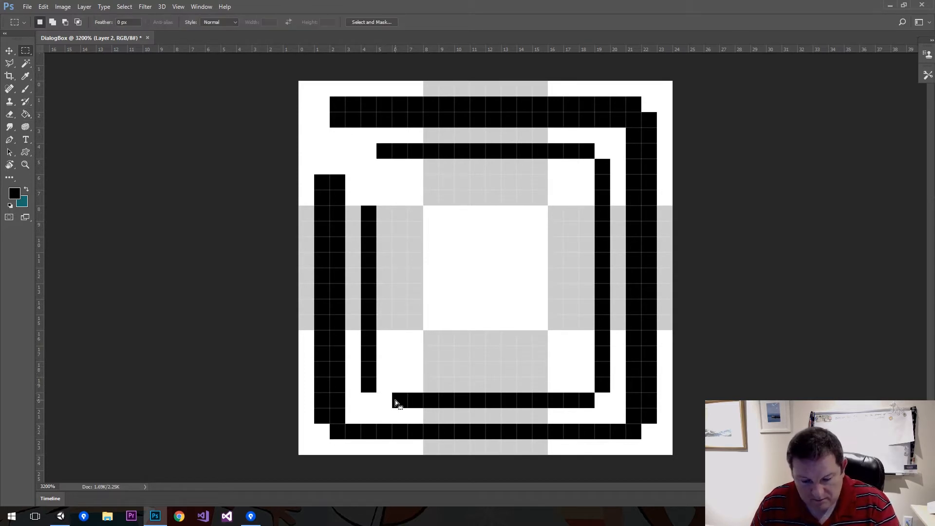
key("g")
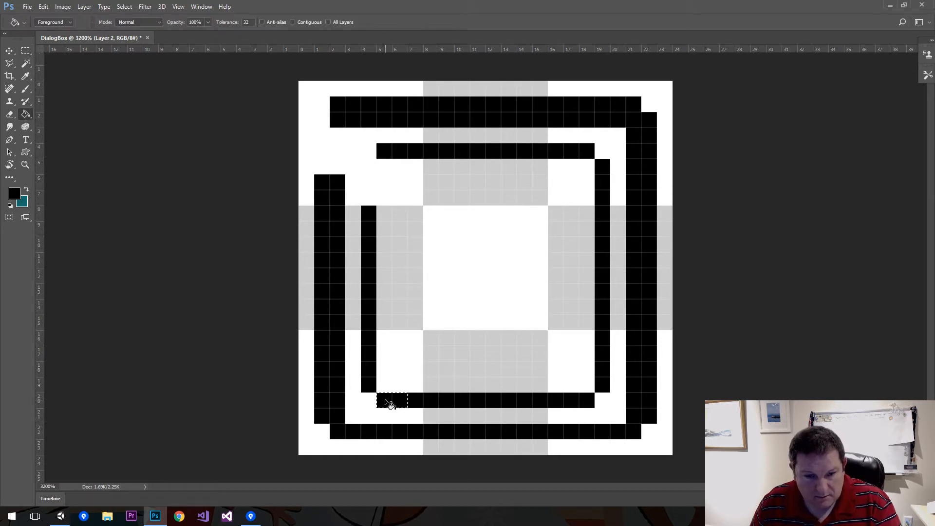
key("ctrl+d")
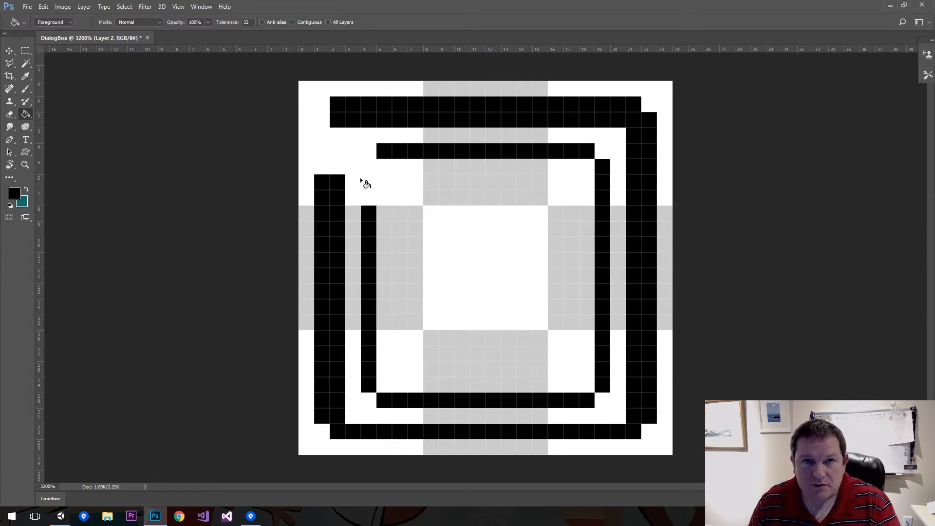
Step: Extend the inner frame's left line 3 pixels upward with black fill and deselect
key("m")
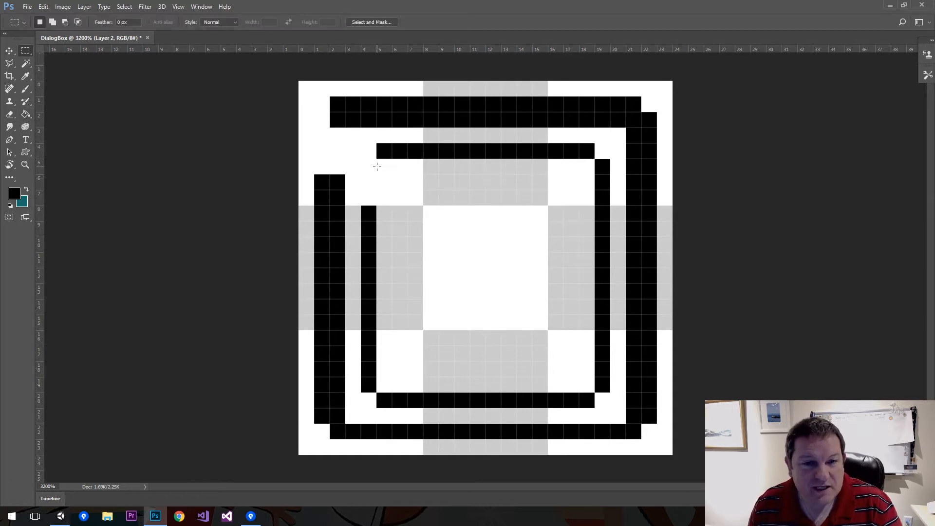
left_click_drag(370, 164, 369, 197)
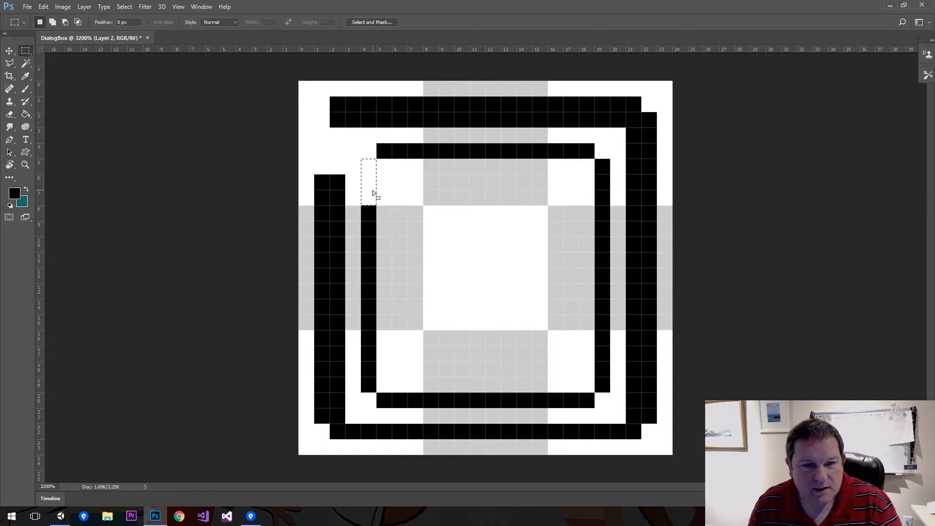
key("g")
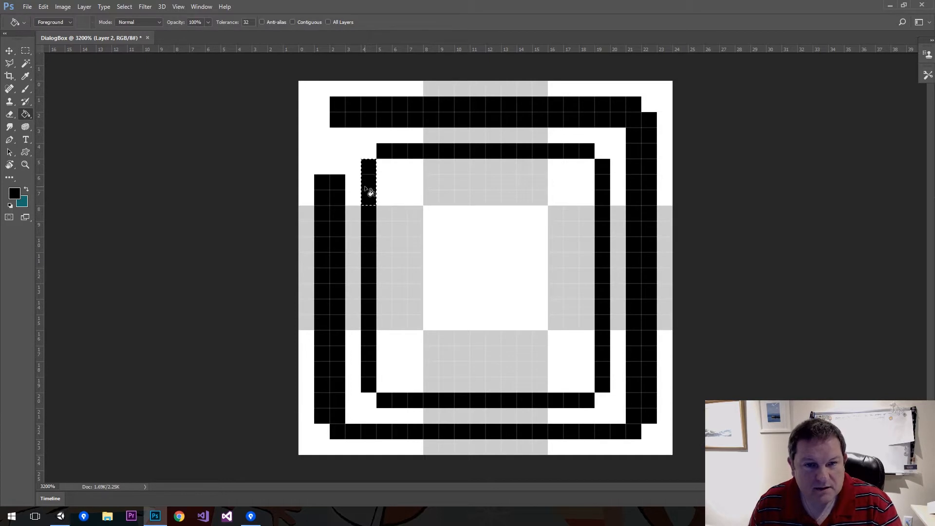
left_click(367, 185)
key("ctrl+d")
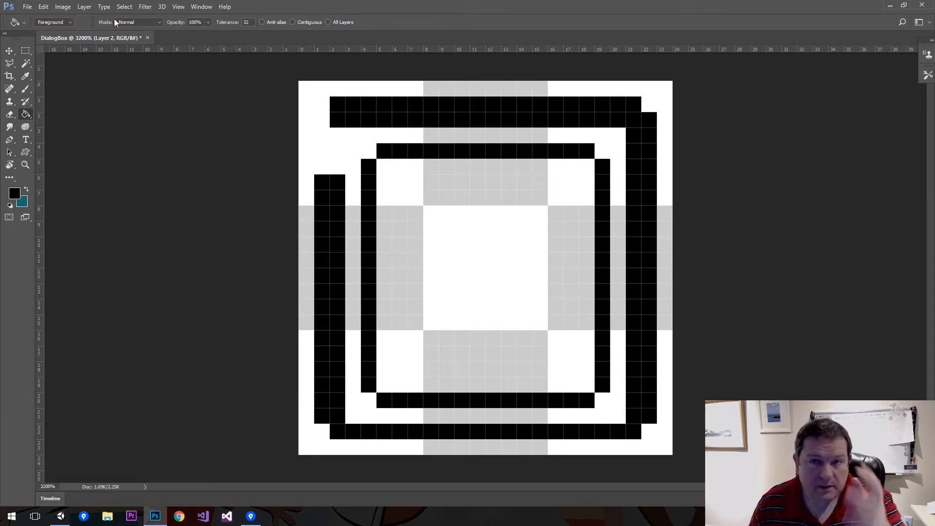
Step: Fill the gap in the outer border's top-left corner with black, 2 pixels wide, and deselect
key("m")
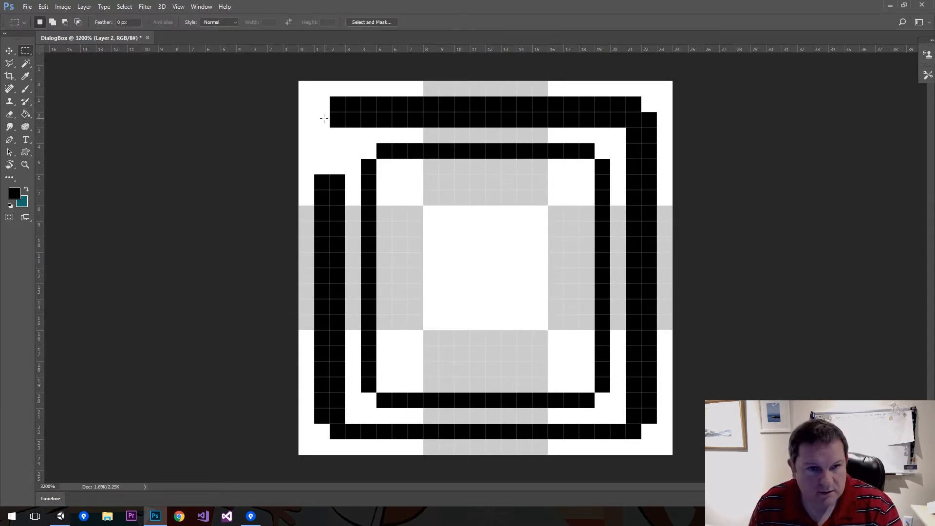
left_click_drag(314, 112, 337, 180)
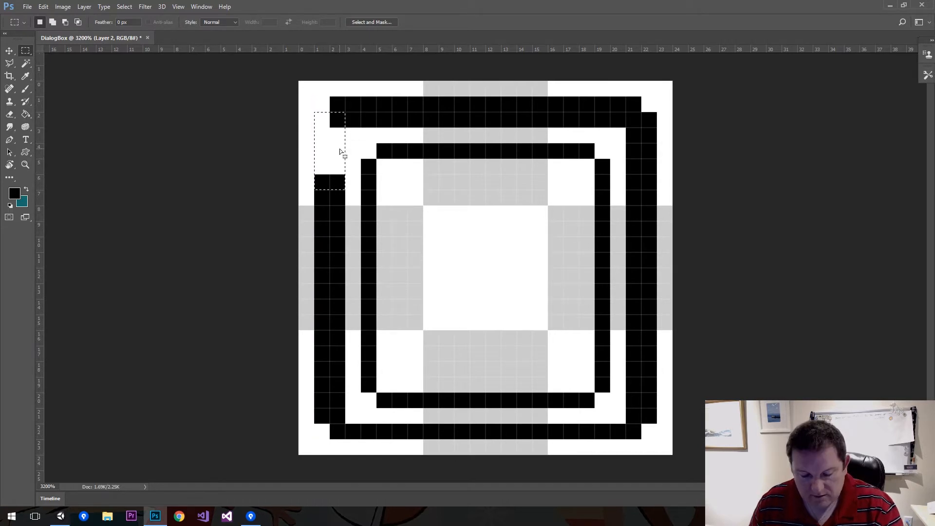
key("g")
left_click(336, 148)
key("ctrl+d")
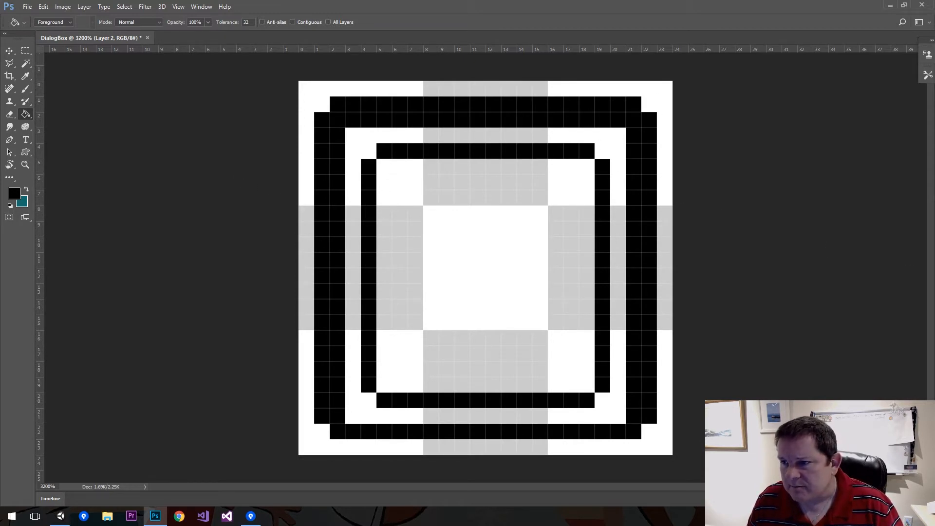
Step: On Layer 1, fill the 20 by 20 pixel area within the outer border with white and deselect
left_click_drag(929, 210, 819, 167)
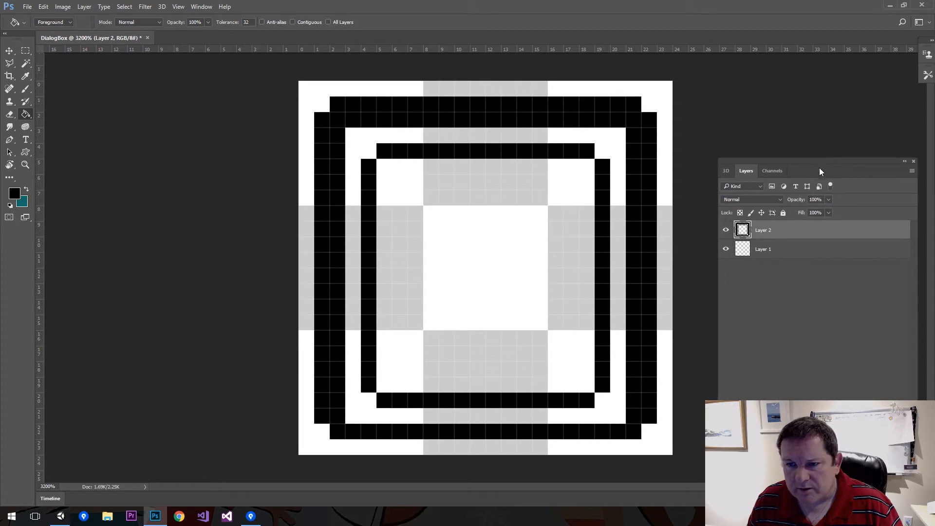
left_click(758, 251)
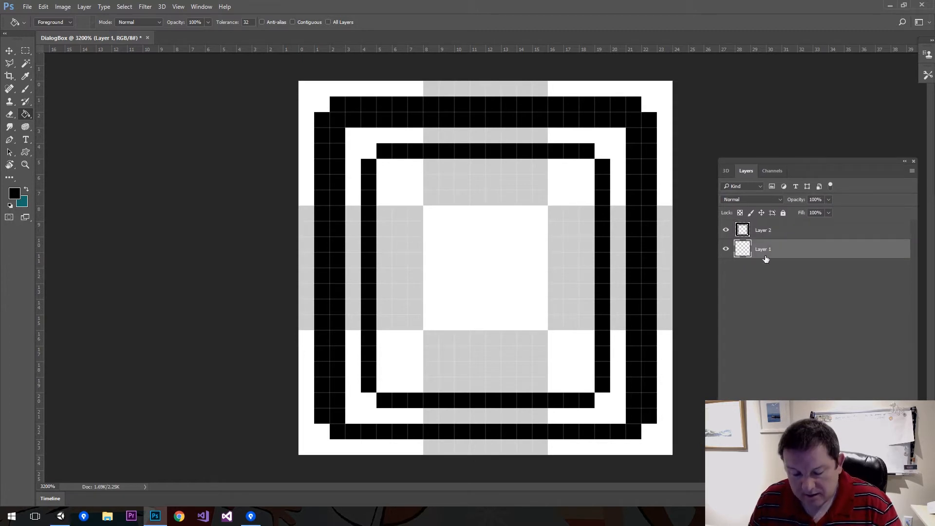
key("m")
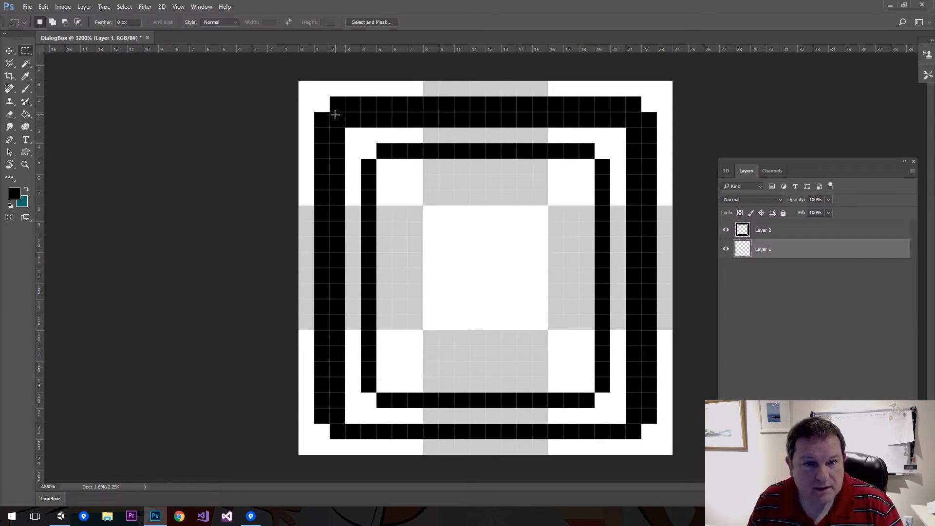
left_click_drag(331, 113, 641, 424)
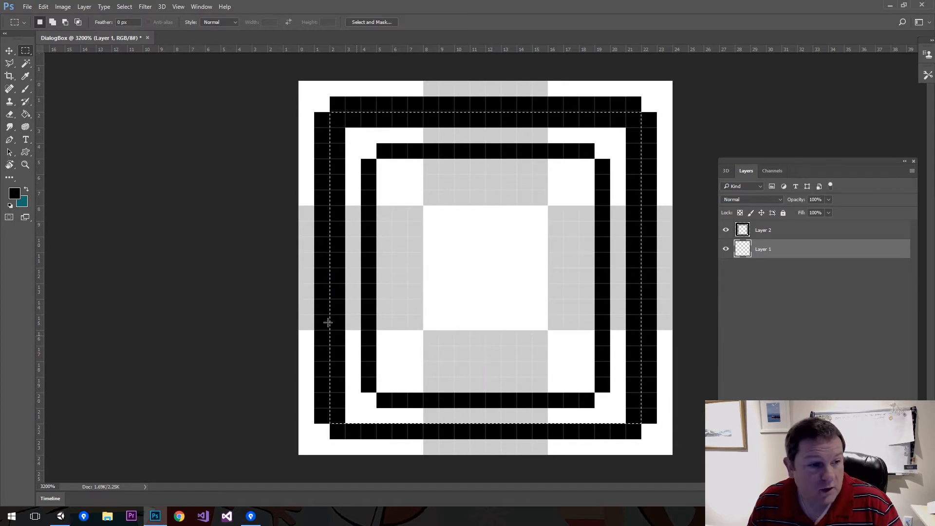
left_click(14, 193)
left_click(405, 270)
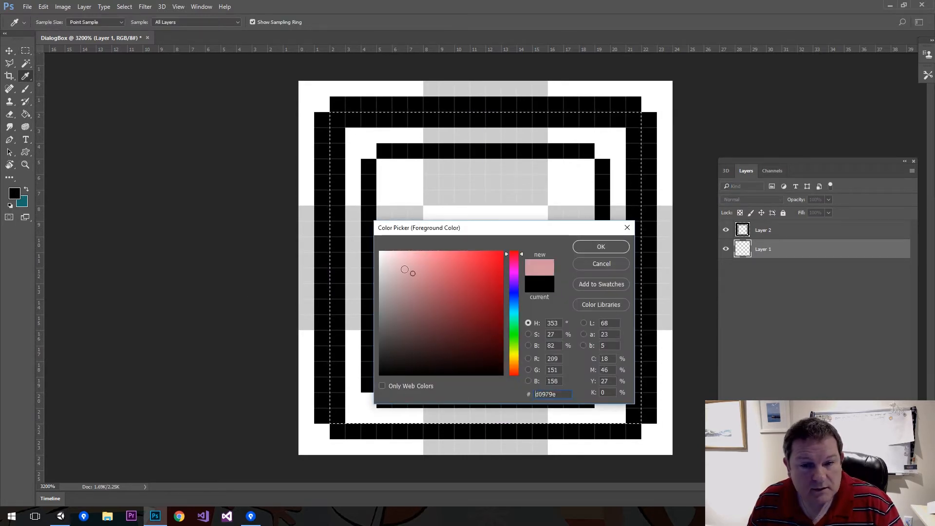
left_click(380, 252)
left_click(584, 246)
key("g")
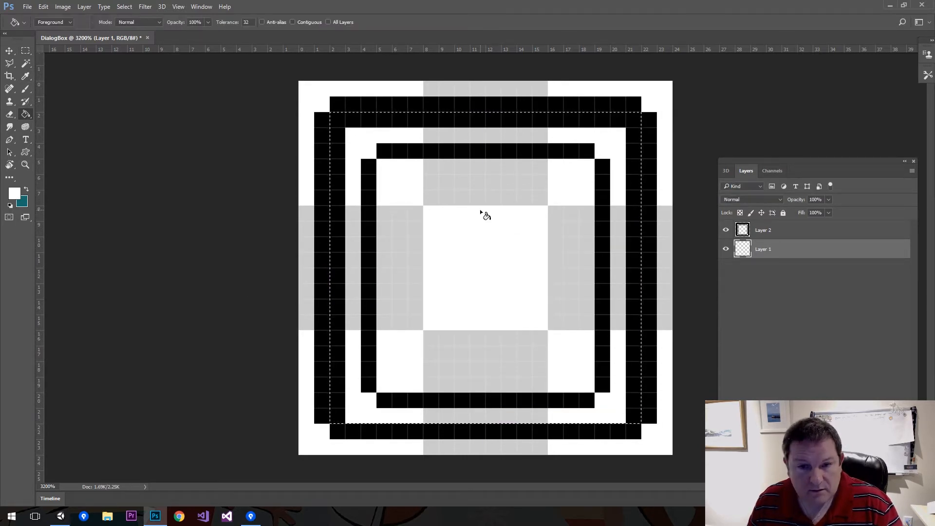
left_click(480, 208)
key("ctrl+d")
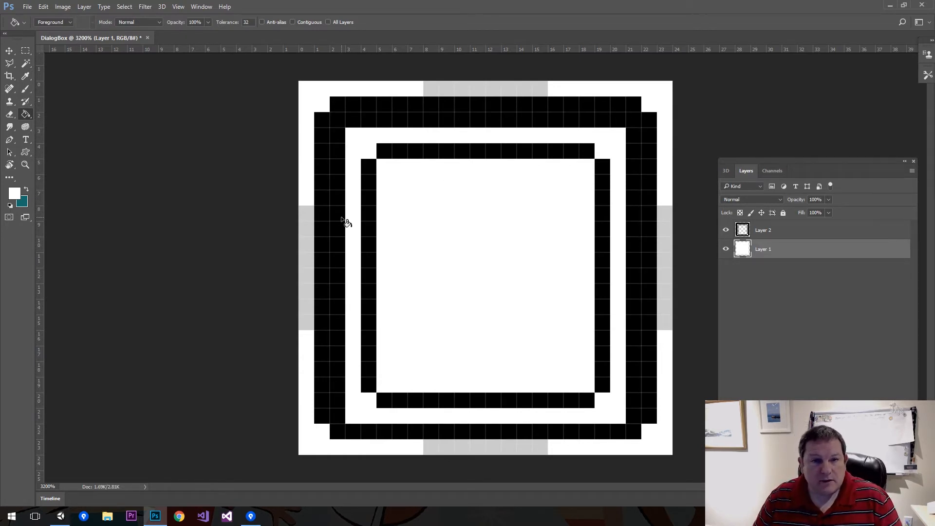
Step: Select the top-left 8 by 8 pixel corner tile and move the selection onto the top-right corner tile
key("m")
mouse_move(299, 82)
left_mouse_down()
mouse_move(400, 196)
mouse_move(423, 204)
left_mouse_up()
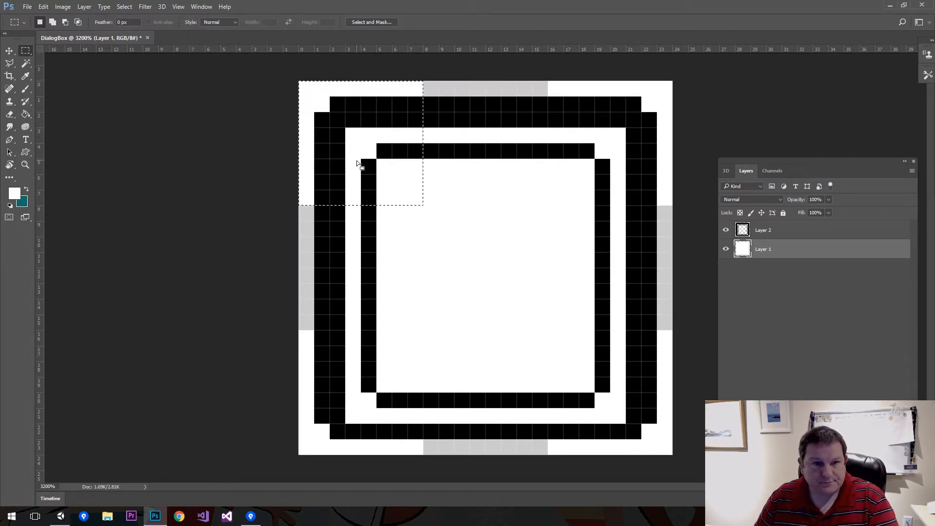
left_click_drag(360, 159, 574, 159)
left_click_drag(577, 159, 581, 159)
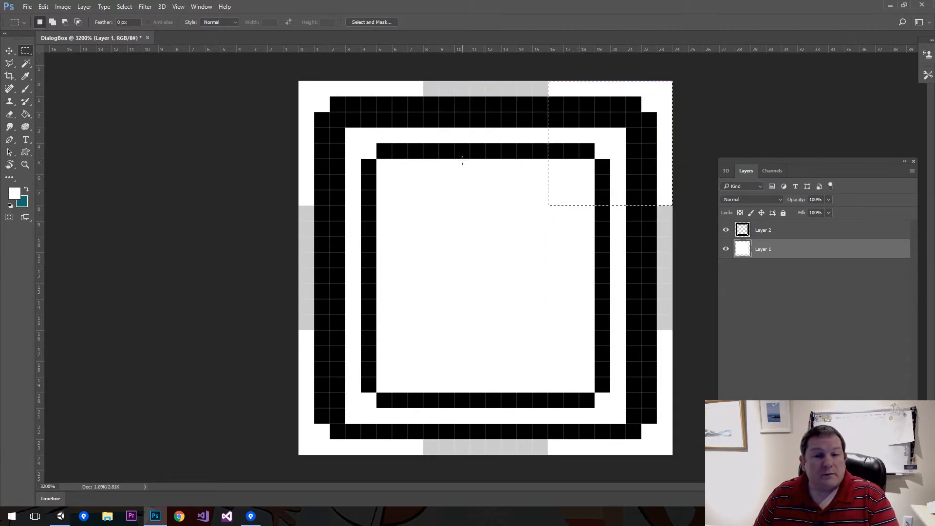
Step: Switch to File Explorer and copy the path of the DynamicallyAddingButtons project's Assets\Art\UI folder
key("alt+Tab")
key("alt+Tab")
key("alt+Tab")
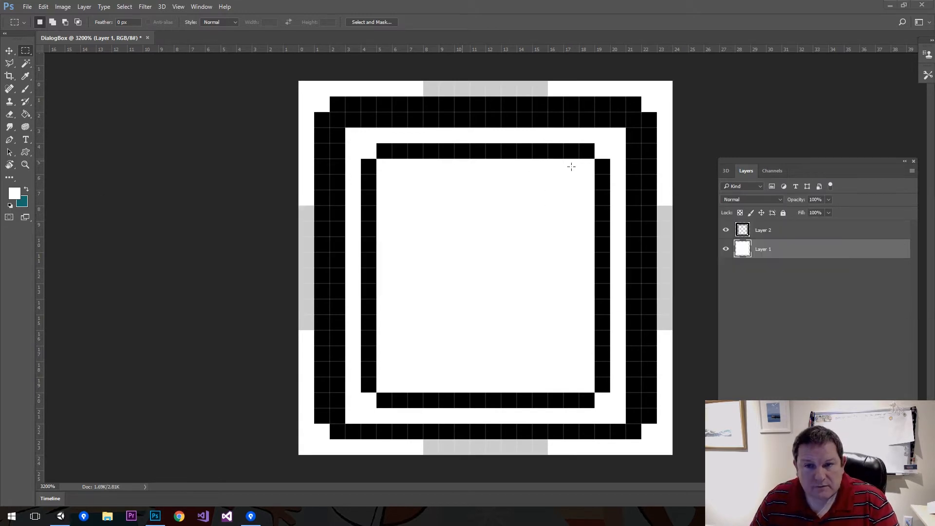
key("alt+Tab")
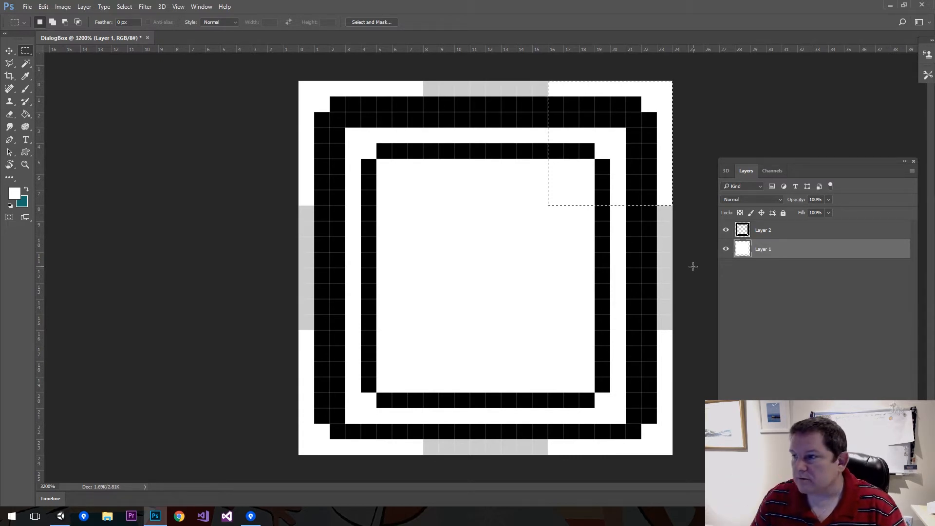
key("alt+Tab")
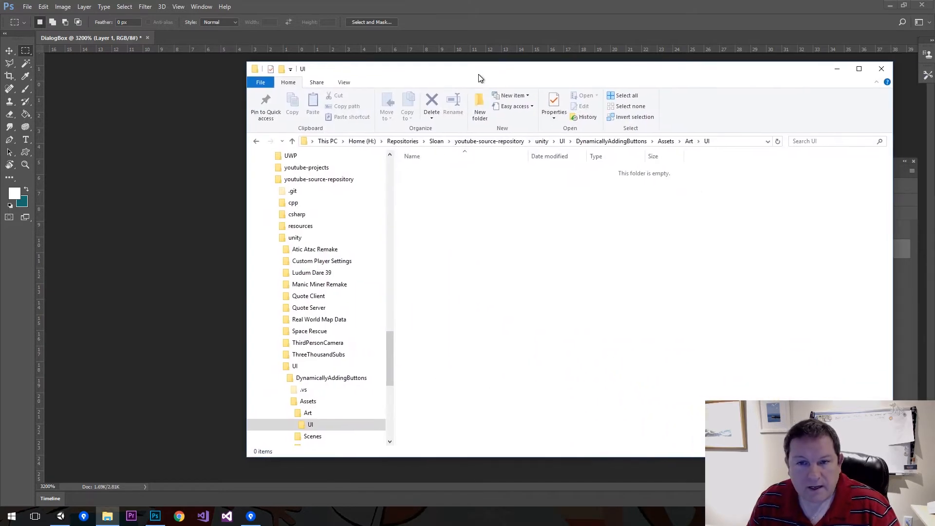
left_click(730, 140)
key("ctrl+c")
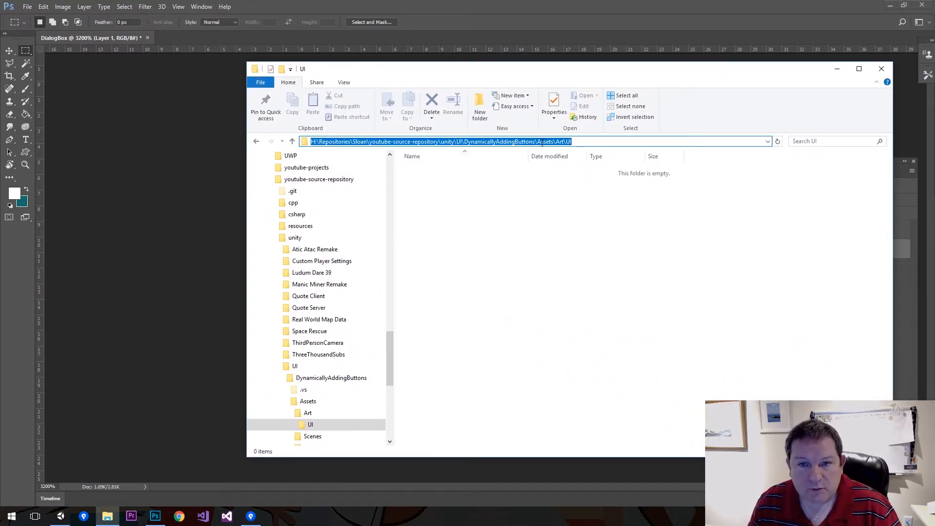
Step: Switch back to Photoshop, start saving the document and go to the copied Art\UI folder path
left_click(367, 9)
left_click(26, 6)
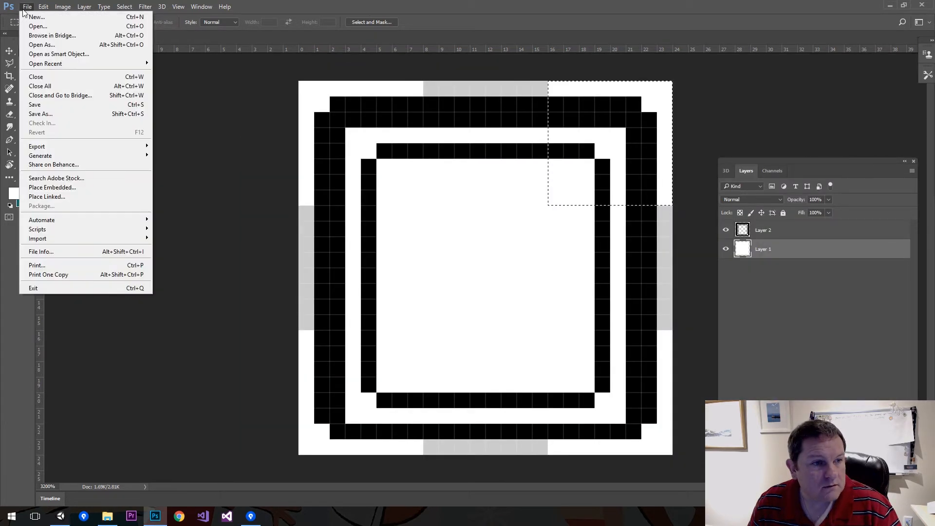
left_click(35, 104)
key("ctrl+v")
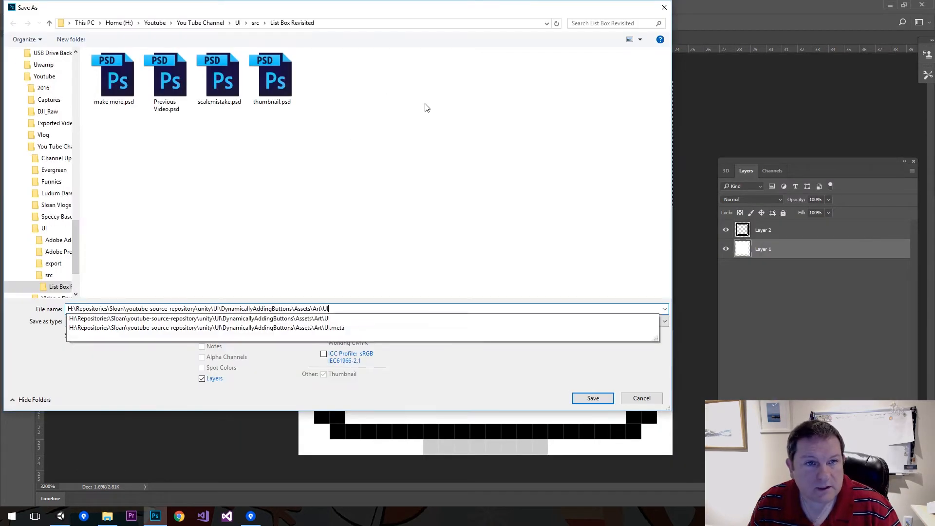
key("Return")
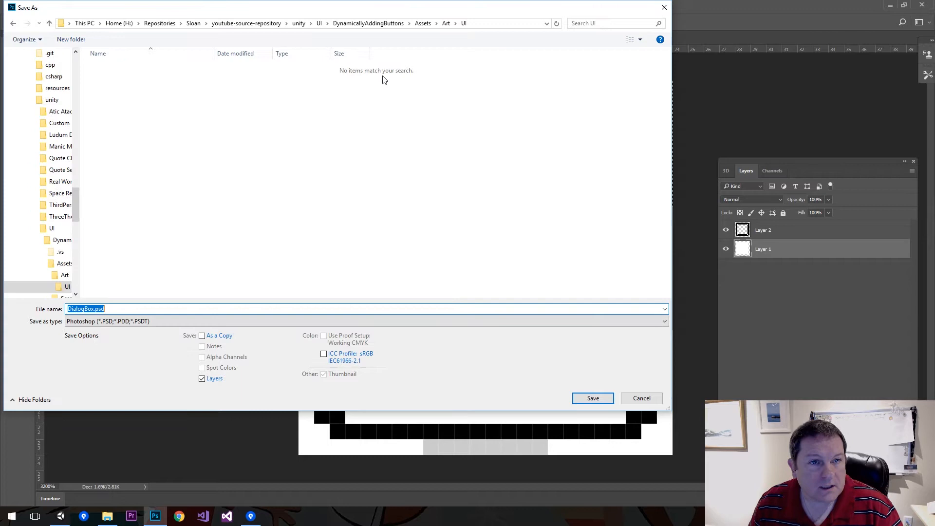
Step: Create a new folder named PS Source in the DynamicallyAddingButtons folder from the save dialog
left_click(392, 27)
right_click(123, 171)
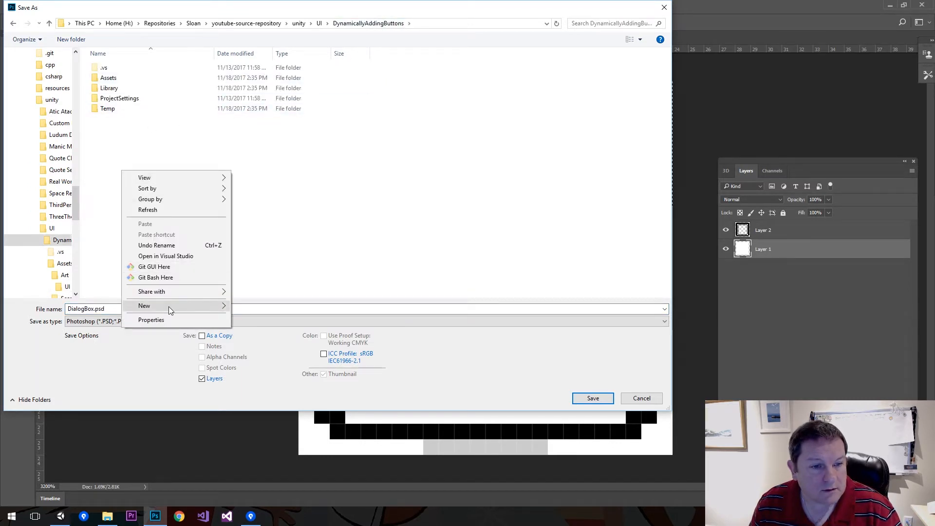
mouse_move(171, 305)
left_click(258, 307)
type("PS S")
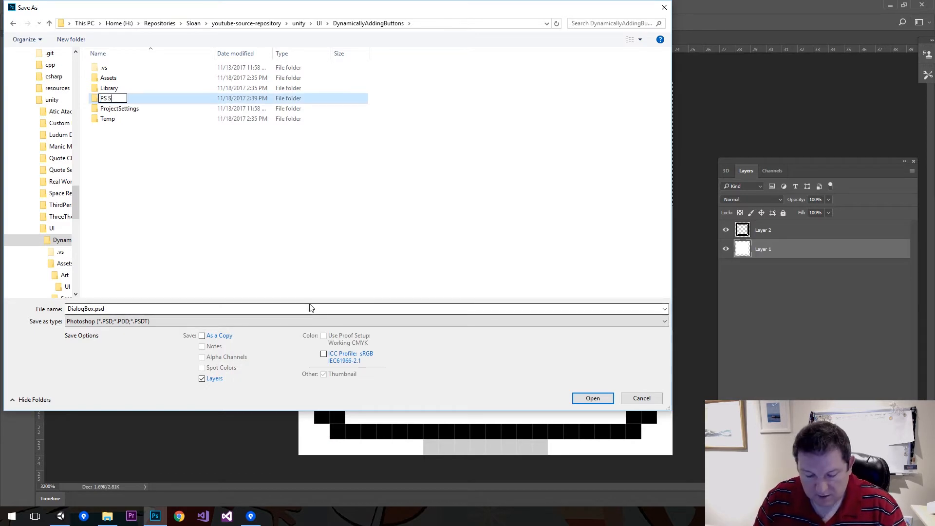
type("ource")
key("Return")
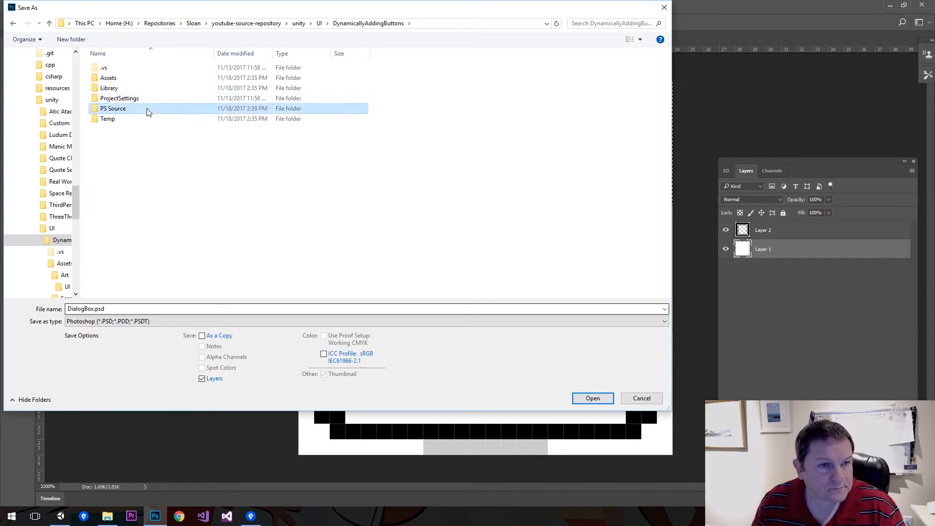
Step: Save the document as DialogBox.psd in the PS Source folder with Maximize Compatibility on
double_click(126, 111)
left_click(167, 308)
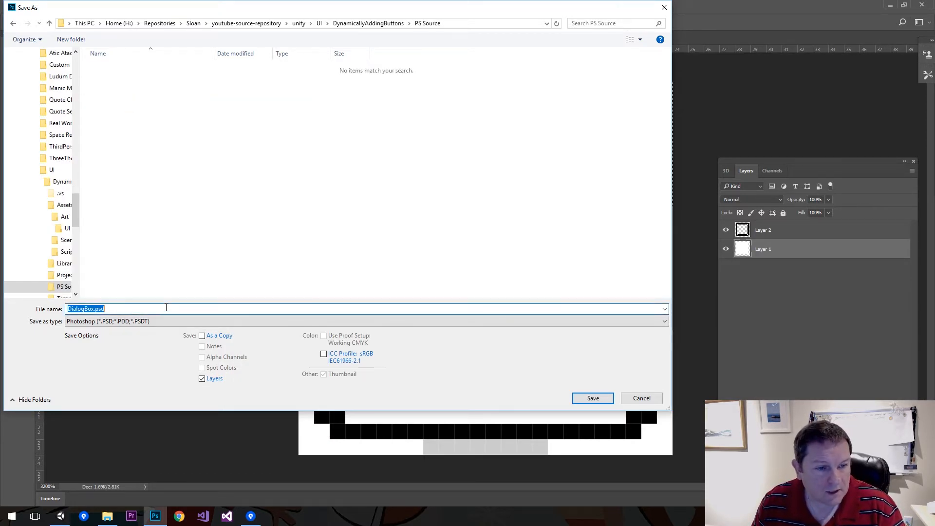
left_click(582, 398)
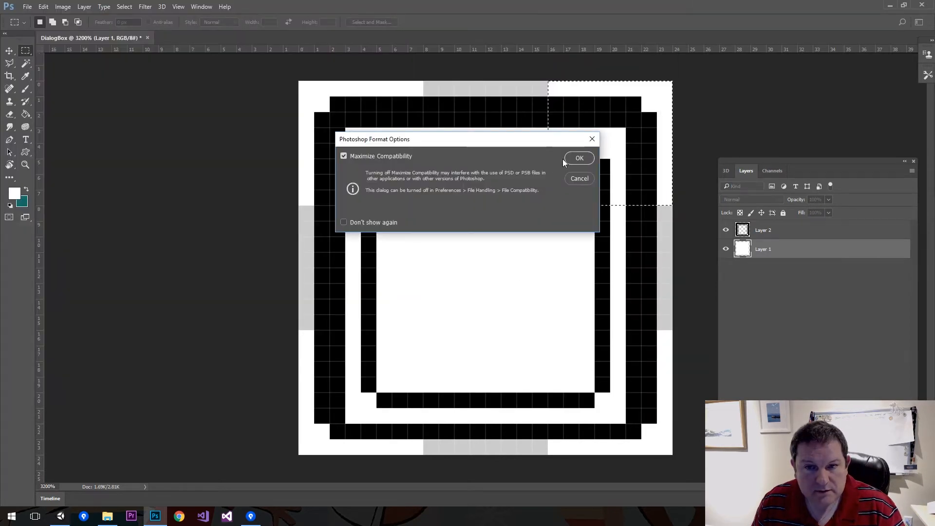
left_click(579, 158)
Step: Start a Save for Web export of the image and set its format to PNG-24
left_click(27, 6)
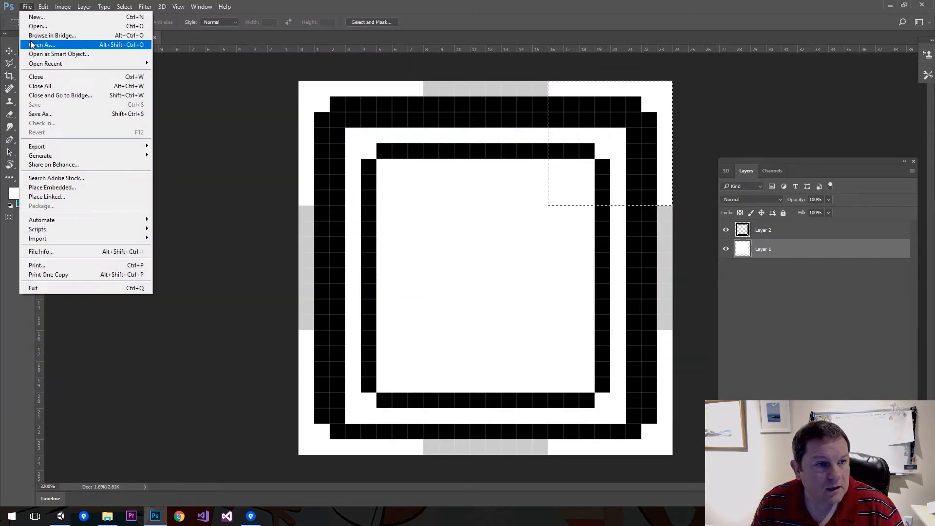
mouse_move(76, 149)
left_click(233, 182)
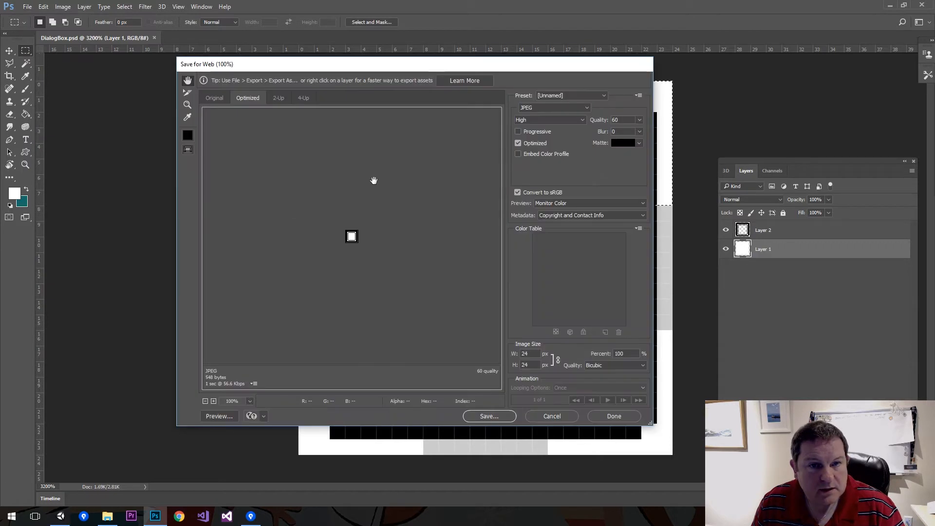
left_click(559, 111)
left_click(528, 123)
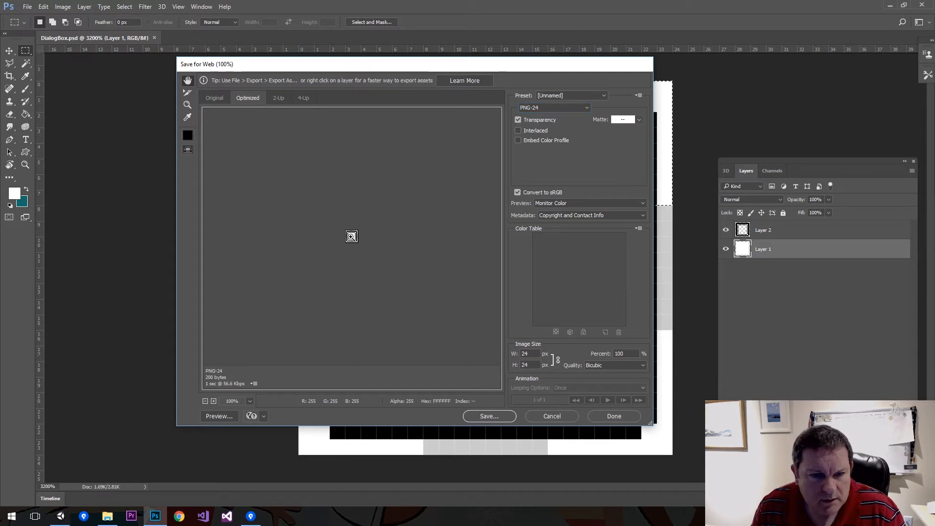
Step: Save the optimized image as DialogBox.png in the UI folder and clear the corner tile selection
key("ctrl+plus")
key("ctrl+plus")
key("ctrl+plus")
key("ctrl+plus")
key("ctrl+plus")
key("ctrl+plus")
key("ctrl+plus")
key("ctrl+plus")
key("ctrl+plus")
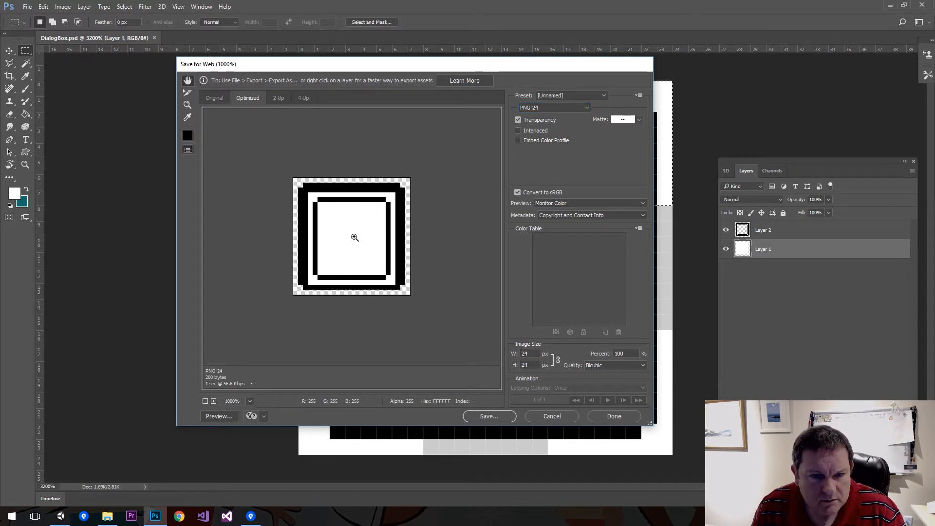
key("ctrl+plus")
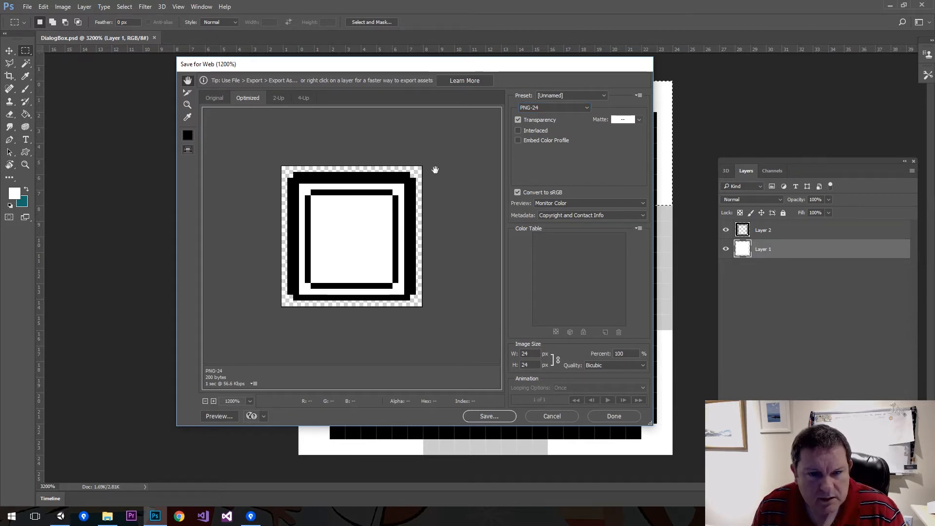
left_click(489, 416)
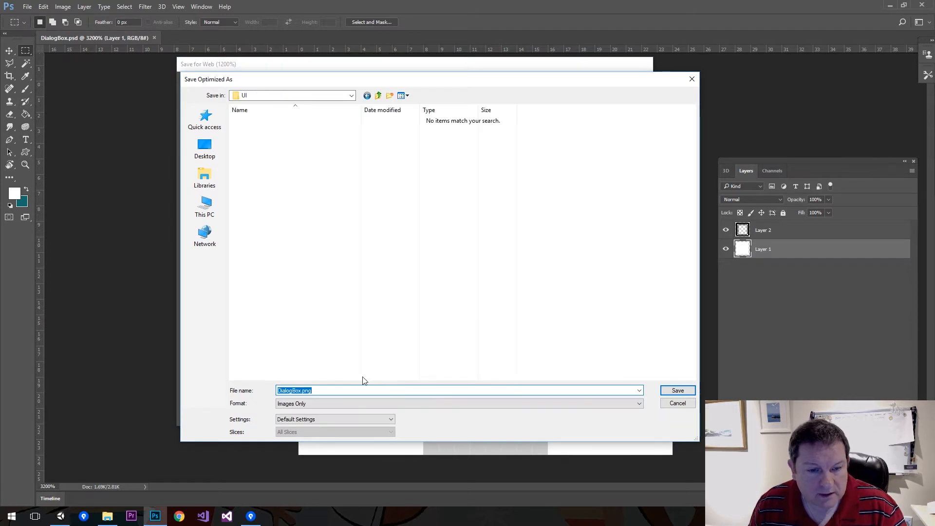
left_click(678, 391)
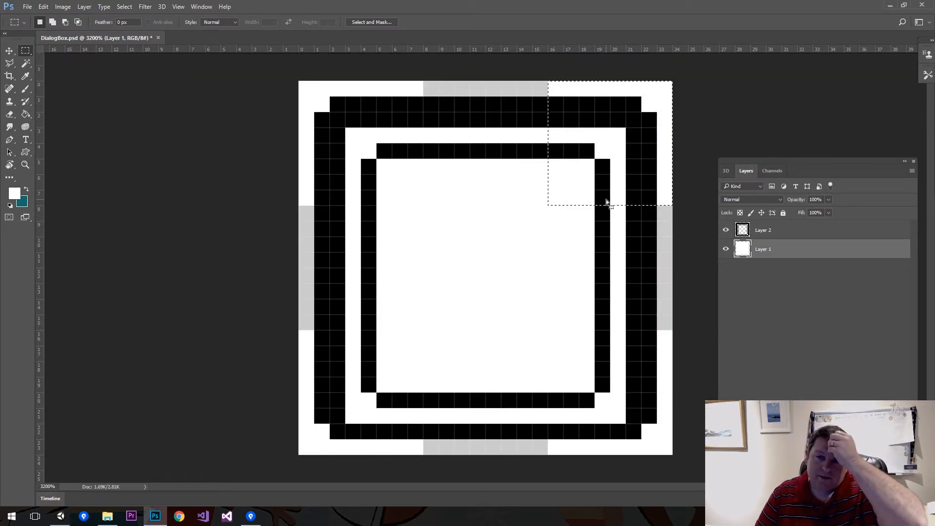
left_click(514, 128)
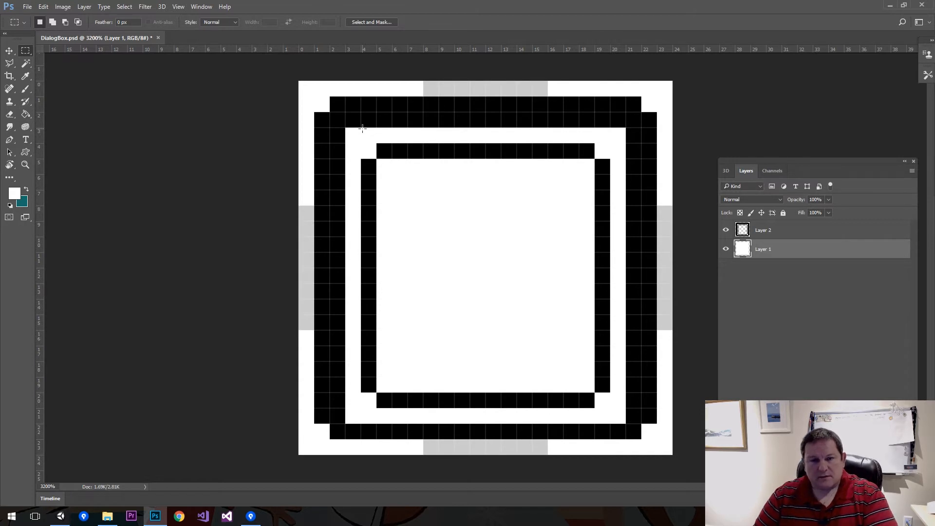
key("alt+Tab")
key("alt+Tab")
key("alt+Tab")
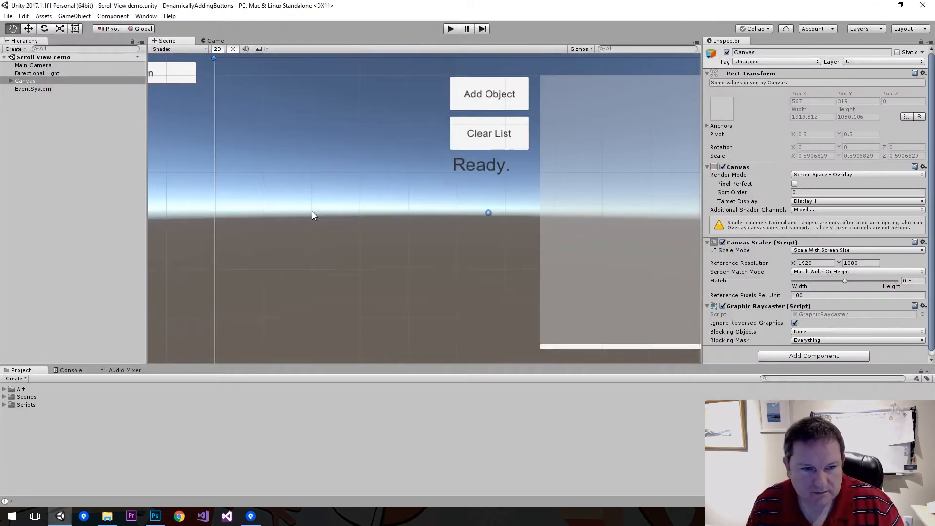
key("alt+Tab")
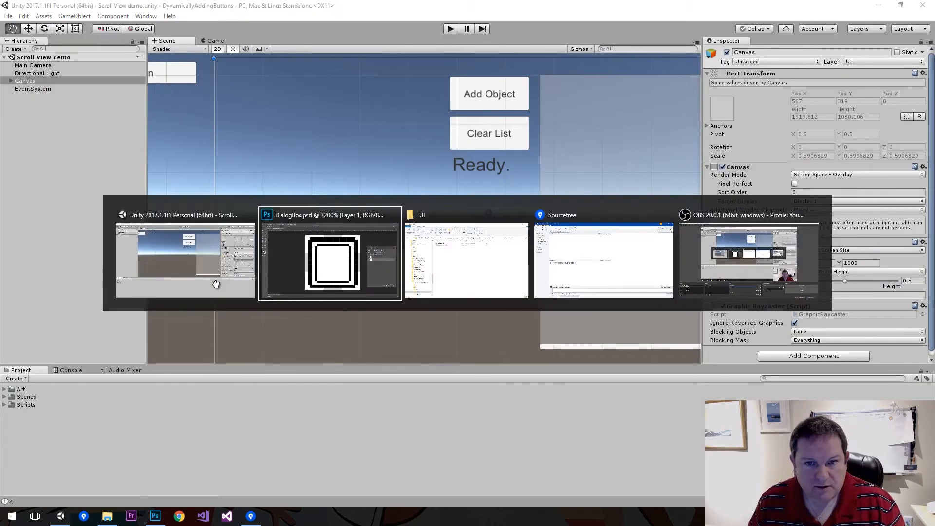
key("alt+Tab")
key("alt+shift+Tab")
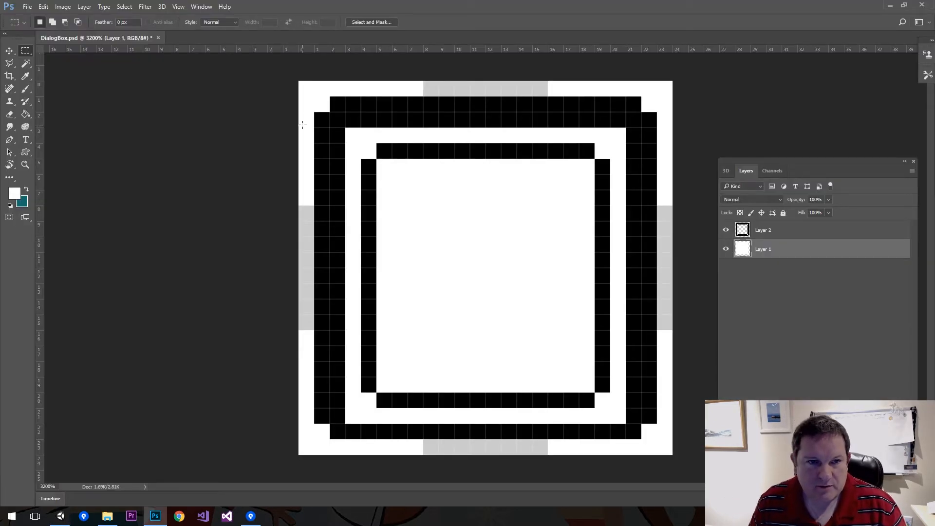
Step: Mark out the top-left corner, top edge, bottom edge and right edge tiles one after another with rectangular selections
left_click_drag(299, 79, 426, 201)
left_click_drag(424, 80, 548, 205)
left_click_drag(426, 363, 545, 448)
left_click_drag(597, 329, 669, 216)
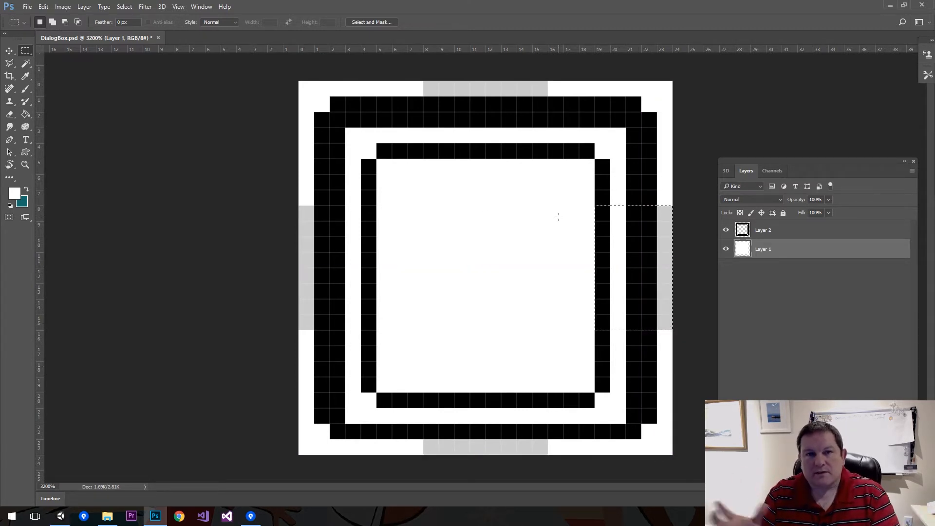
Step: Switch to Unity and create a new empty scene in the DynamicallyAddingButtons project
key("alt+Tab")
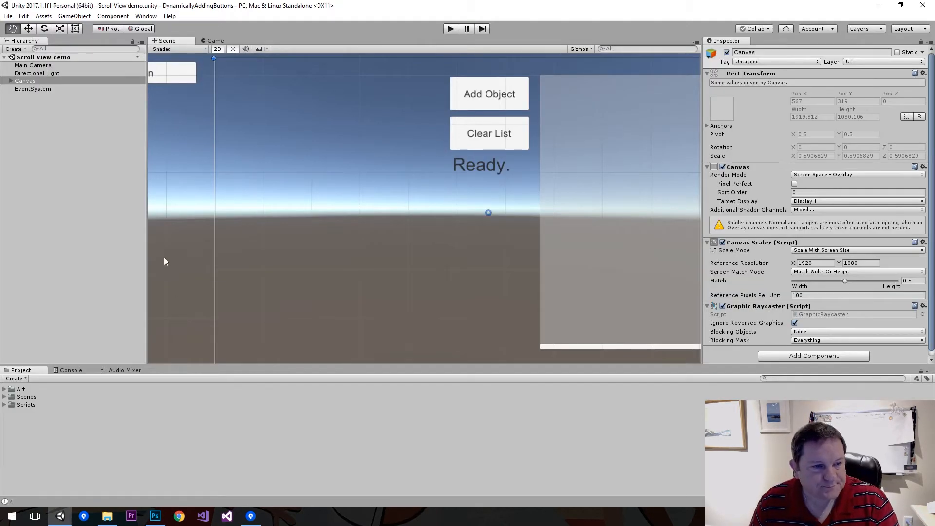
key("ctrl+n")
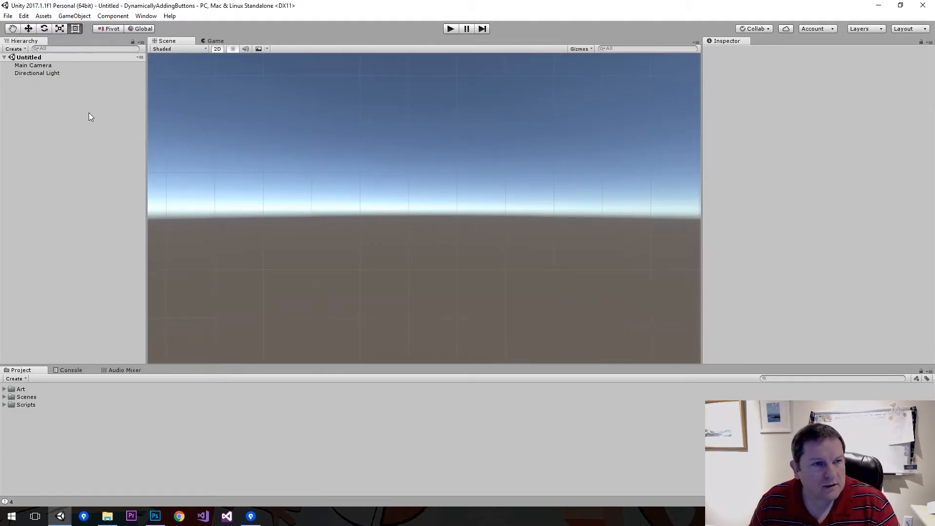
Step: Add a UI canvas to the scene and set its UI scale mode to Scale With Screen Size
right_click(45, 165)
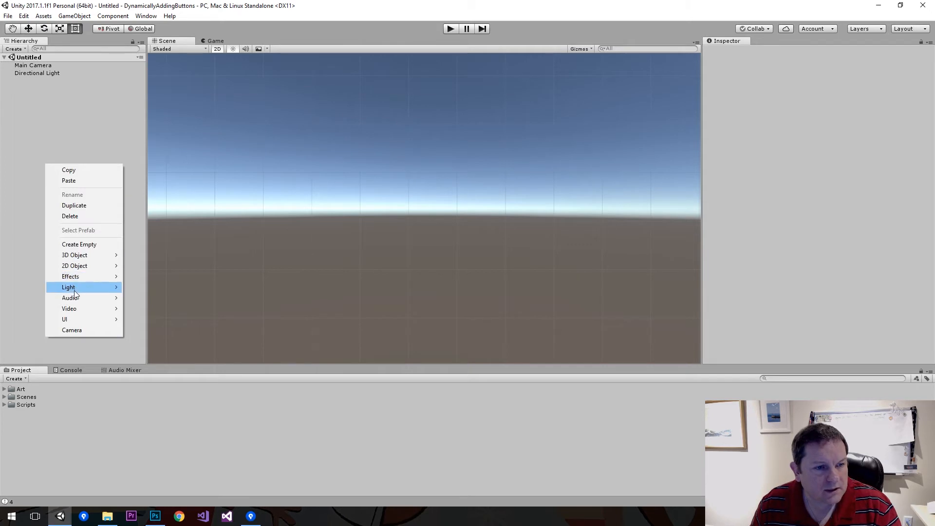
mouse_move(93, 320)
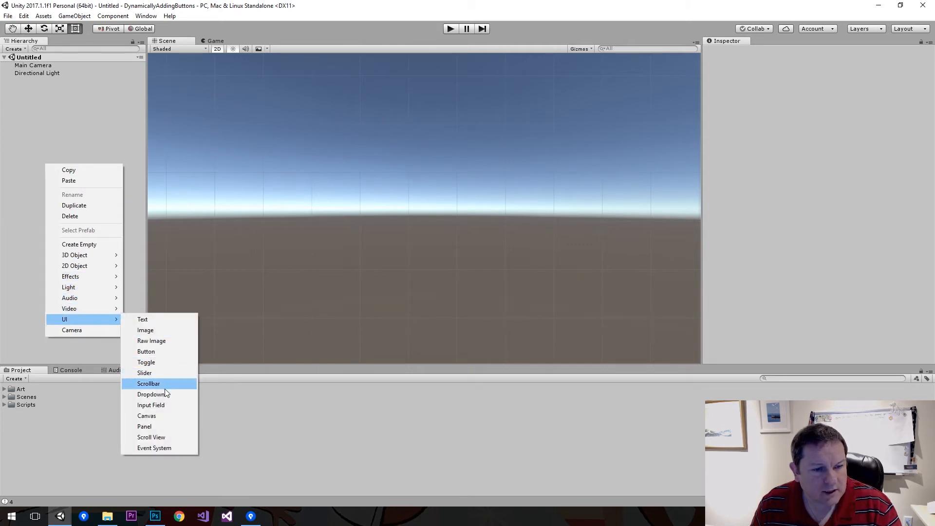
left_click(160, 417)
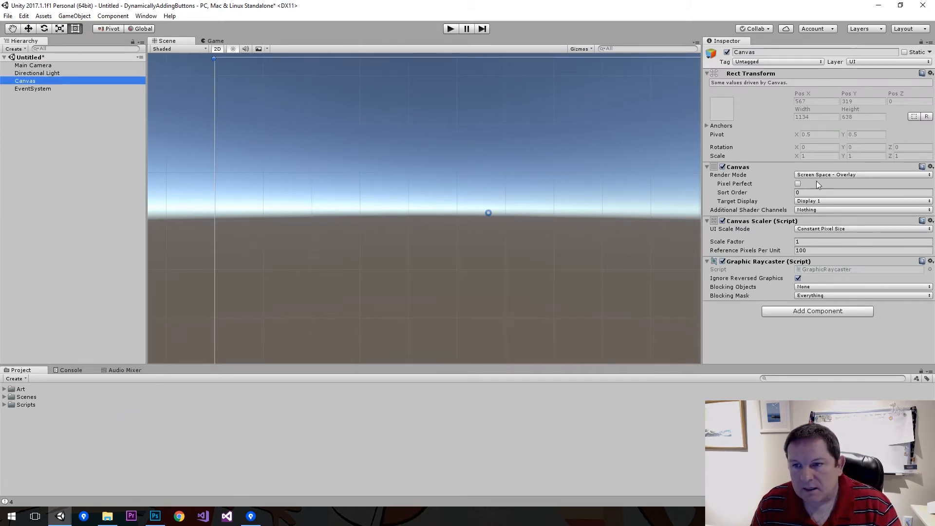
left_click(829, 175)
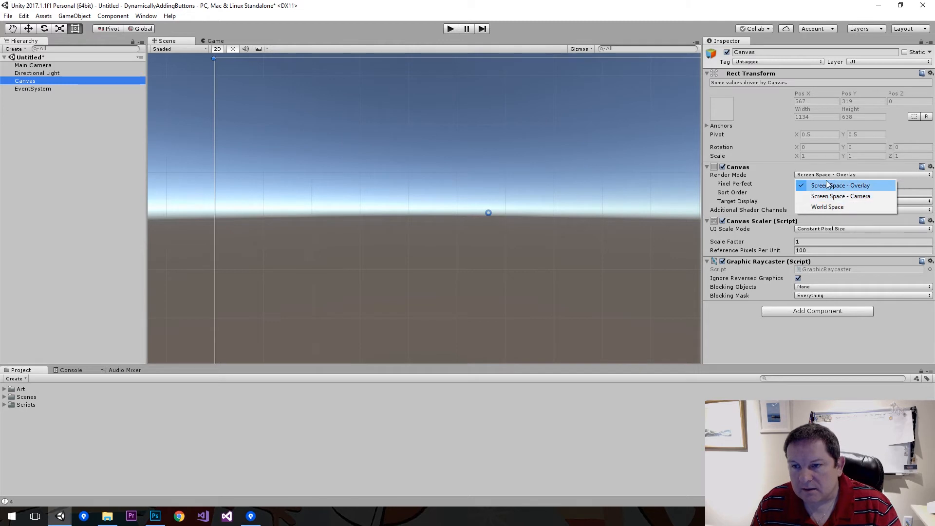
left_click(820, 228)
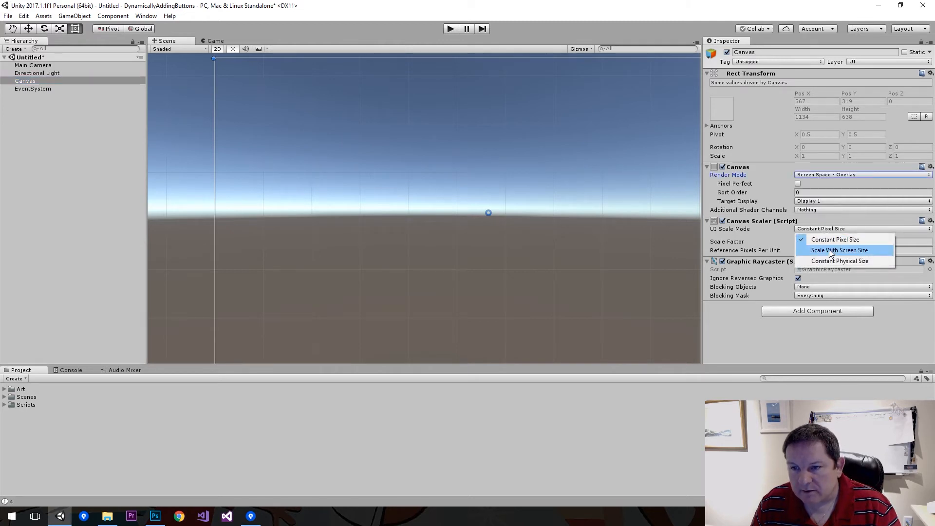
left_click(831, 251)
Step: Set the canvas scaler's reference resolution to 1920 by 1080
left_click(801, 242)
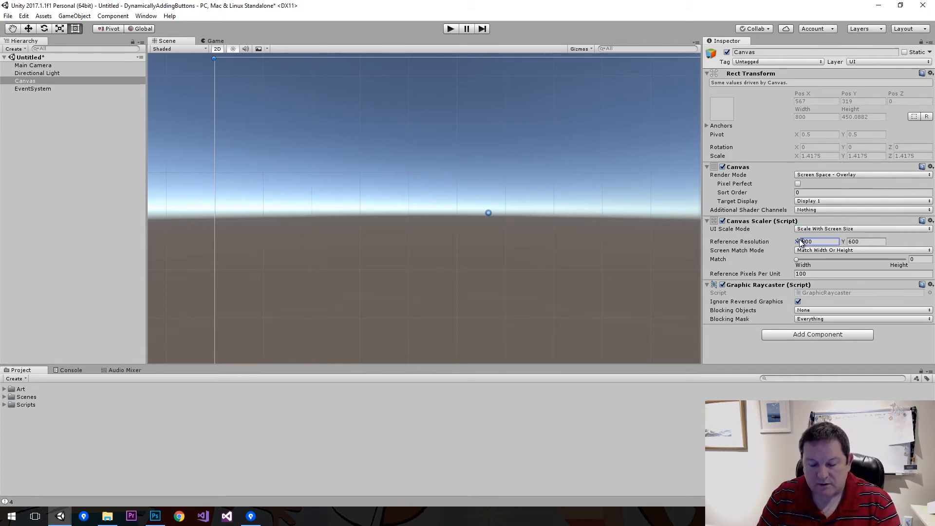
type("1920")
key("Tab")
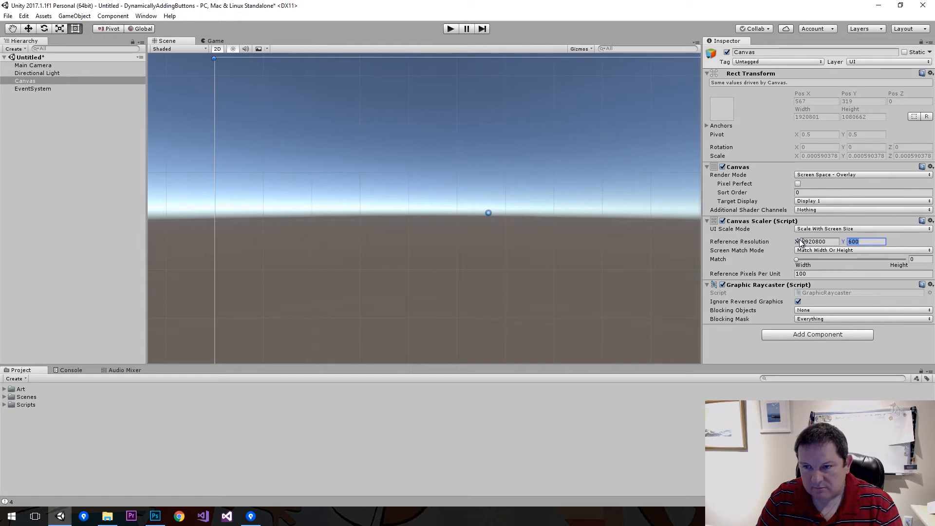
left_click(801, 242)
type("1920")
key("Tab")
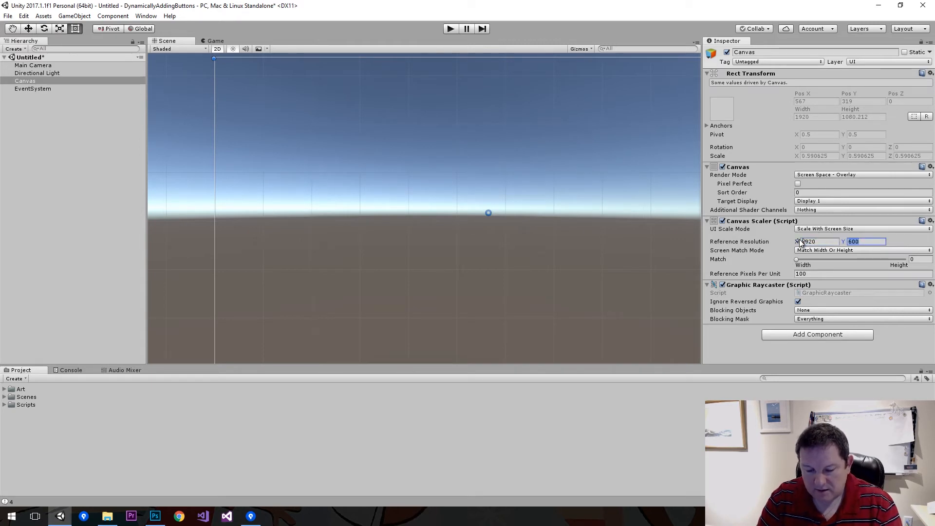
type("1080")
key("Tab")
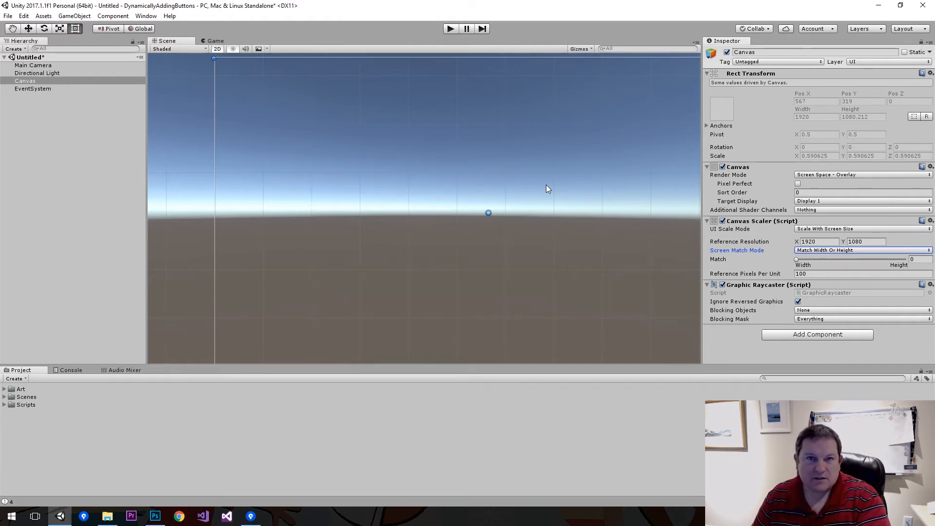
Step: Expand the Scripts and Scenes folders, then add a UI image under the canvas and enlarge it to about 460 by 255
left_click(4, 404)
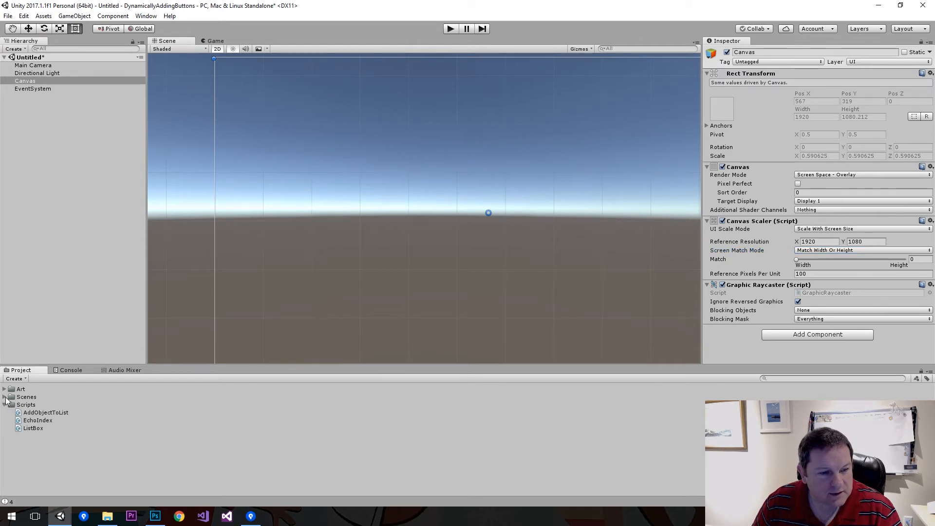
left_click(5, 397)
right_click(50, 80)
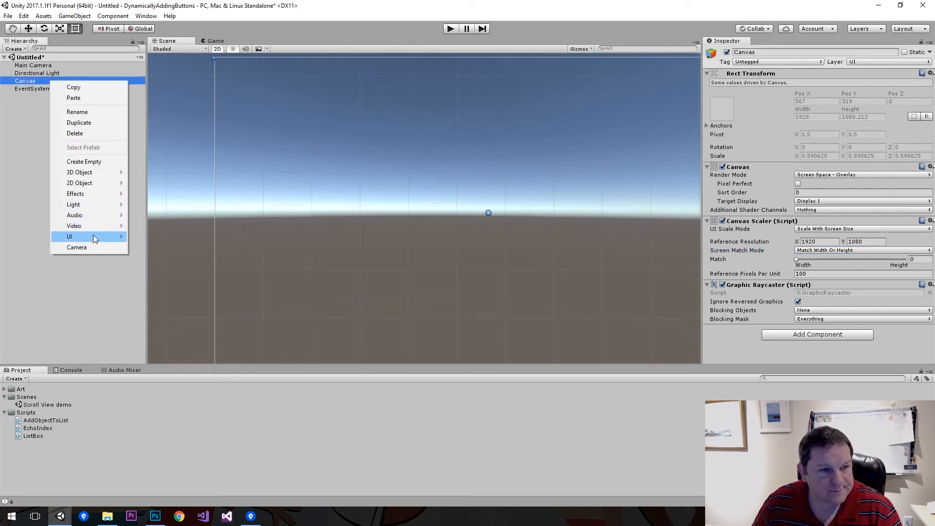
mouse_move(93, 235)
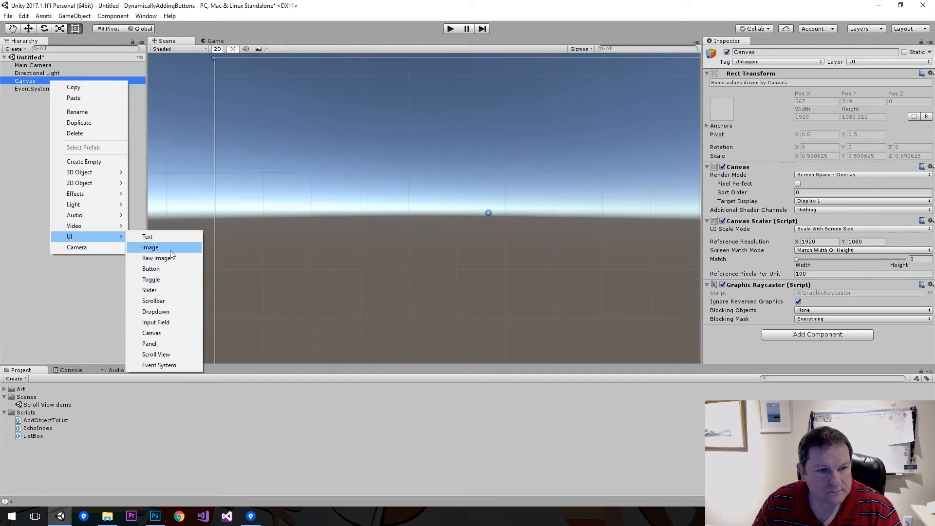
left_click(150, 247)
left_click_drag(505, 229, 536, 214)
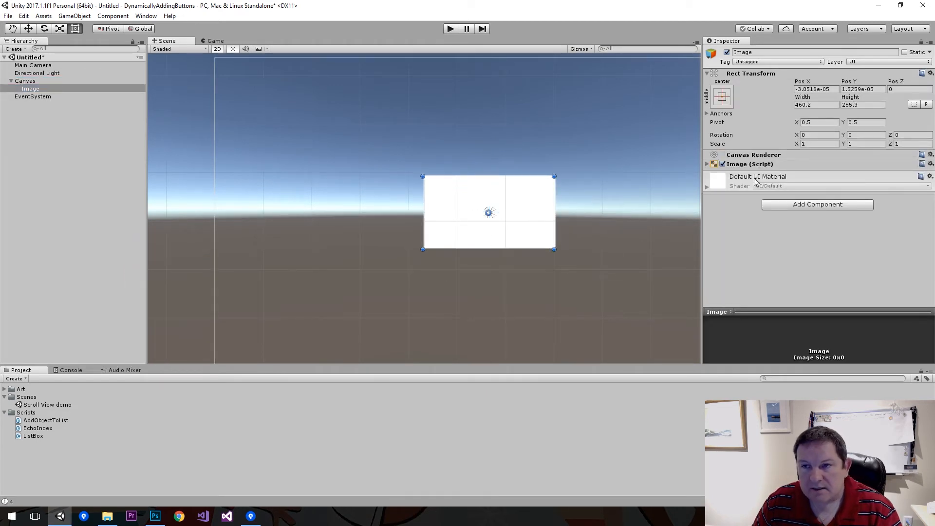
Step: Set the image's width and height to 200 and nudge it upward to a Y position of 10
left_click(831, 104)
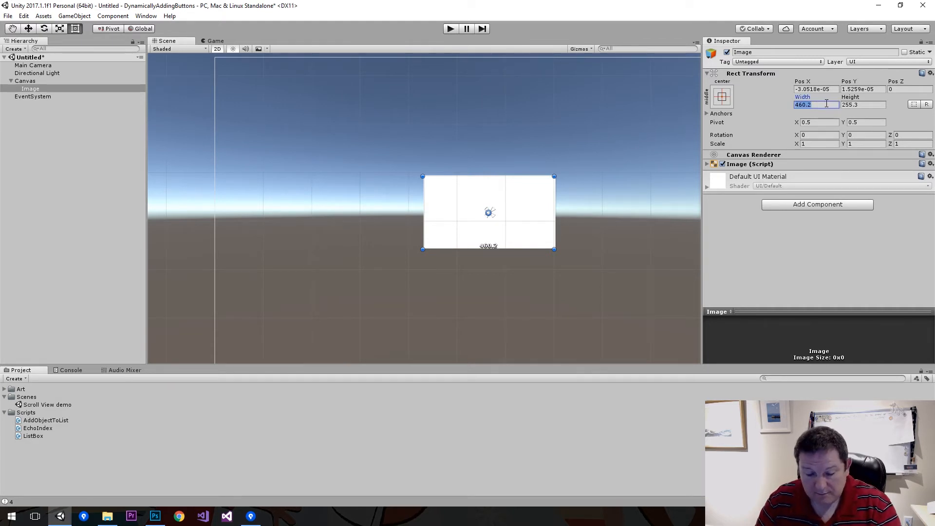
type("200")
key("Tab")
type("200")
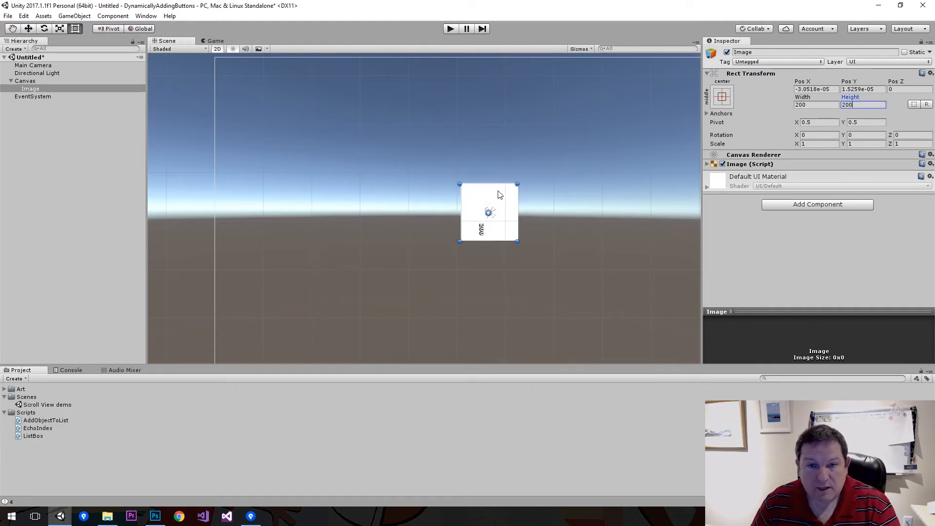
left_click_drag(503, 195, 503, 200)
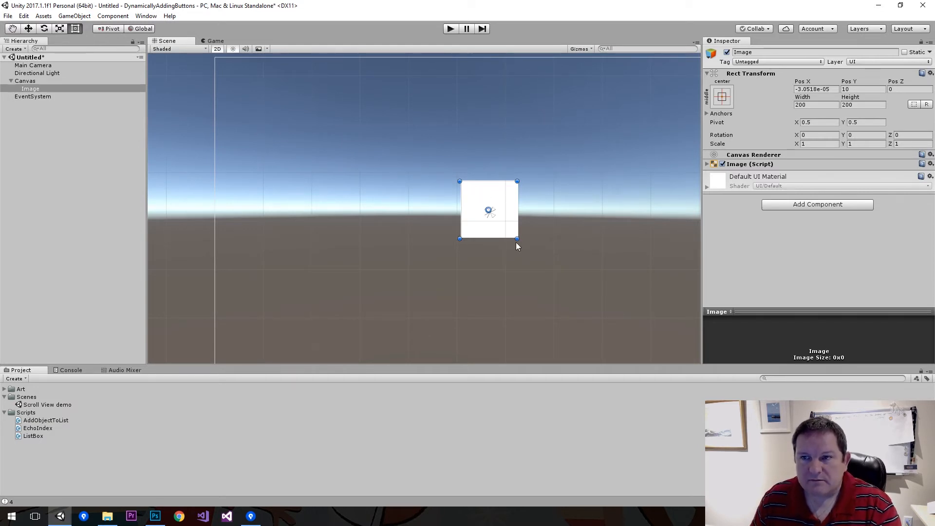
Step: Set the canvas scaler's width/height match to 0.5 and its reference pixels per unit to 4
left_click(68, 81)
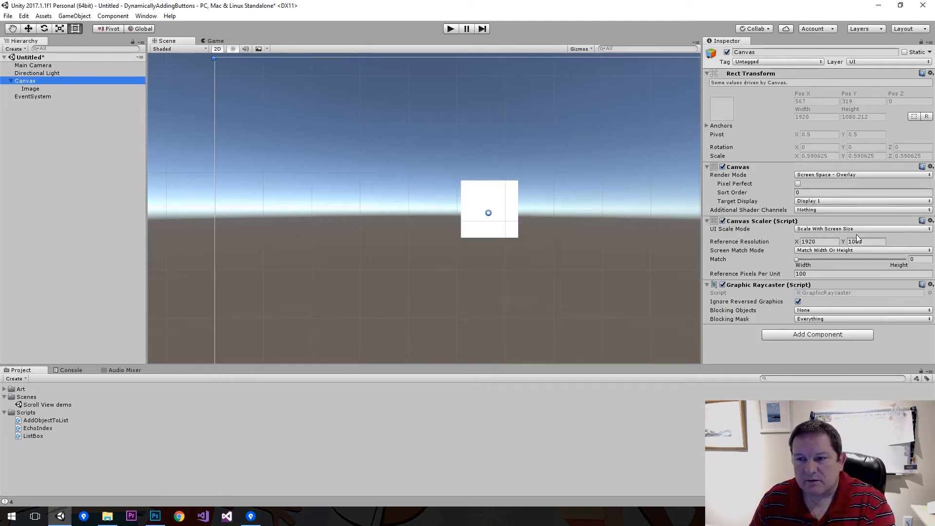
left_click(918, 259)
type("0.5")
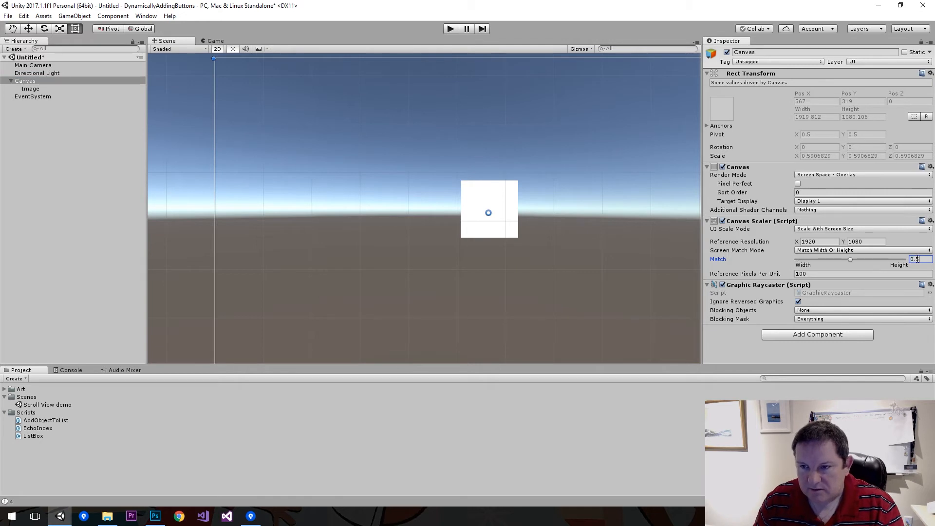
key("Tab")
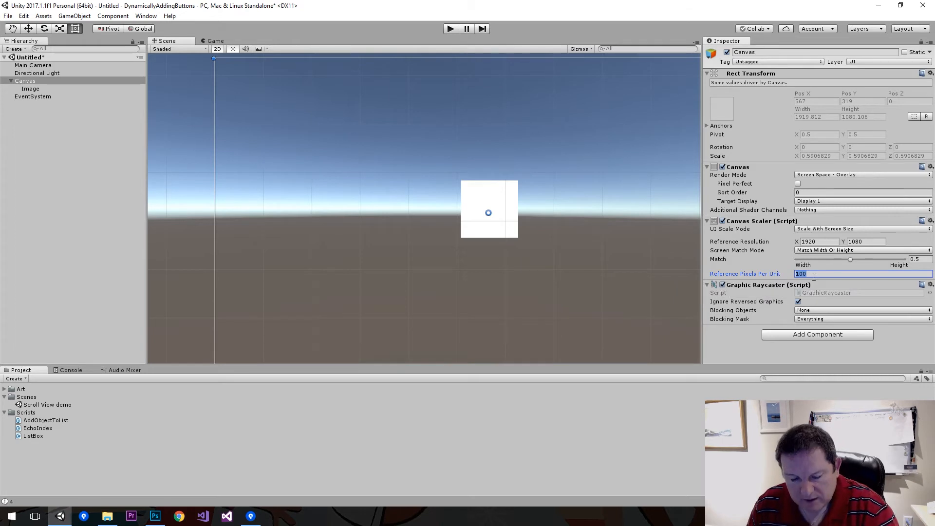
type("4")
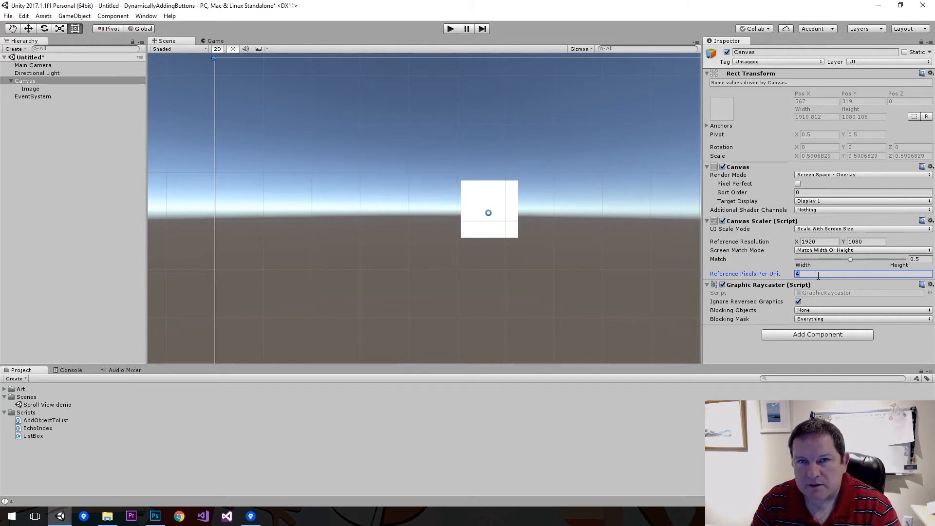
key("Return")
left_click(739, 233)
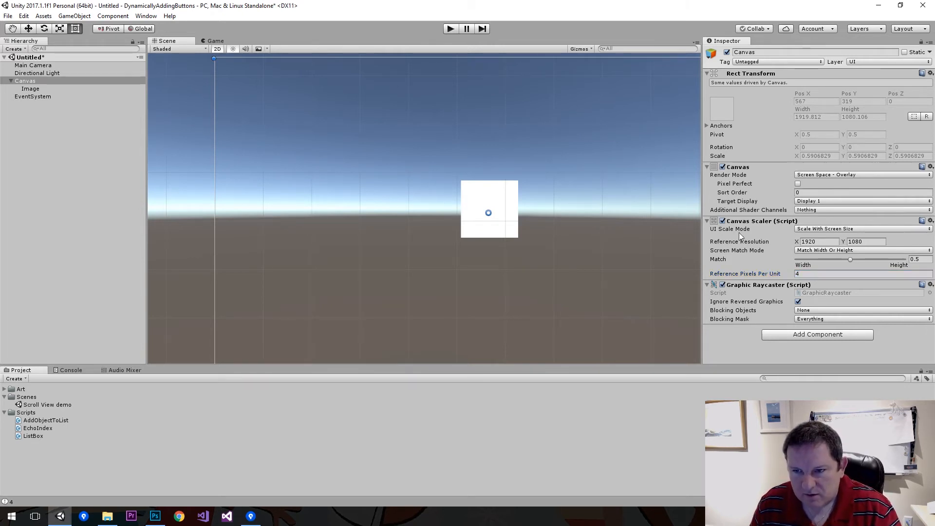
Step: Expand the Art and UI folders and try to assign the DialogBox texture to the image object
left_click(488, 208)
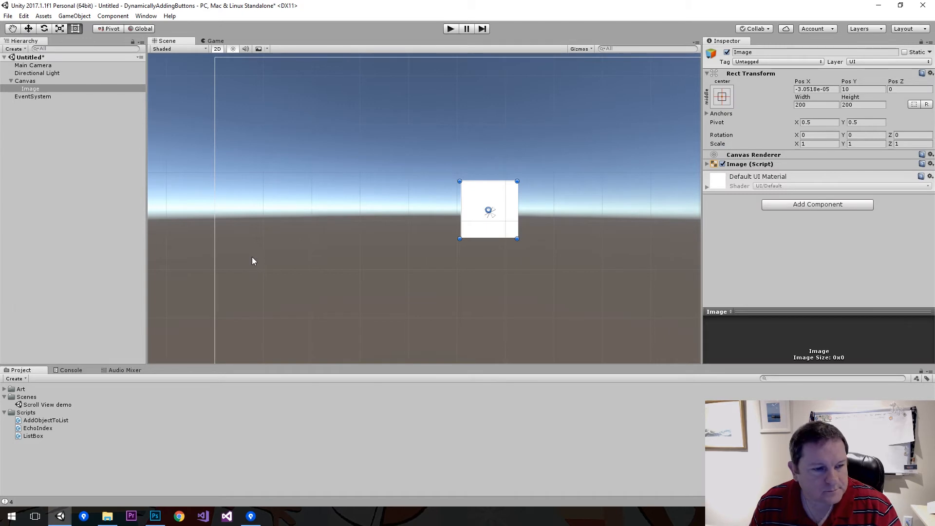
left_click(4, 389)
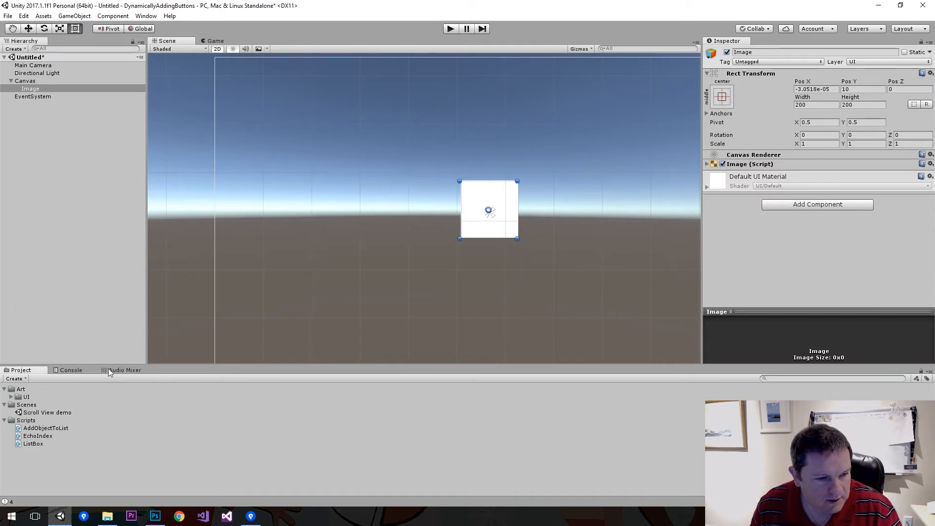
left_click(11, 397)
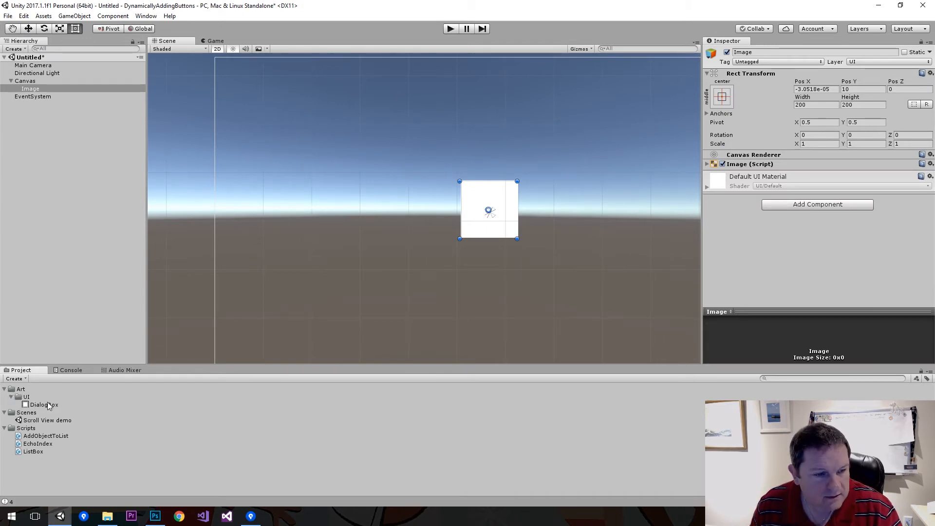
left_click(47, 405)
left_click_drag(47, 405, 710, 202)
Step: Change the DialogBox texture's type to Sprite (2D and UI) in its import settings
left_click(60, 405)
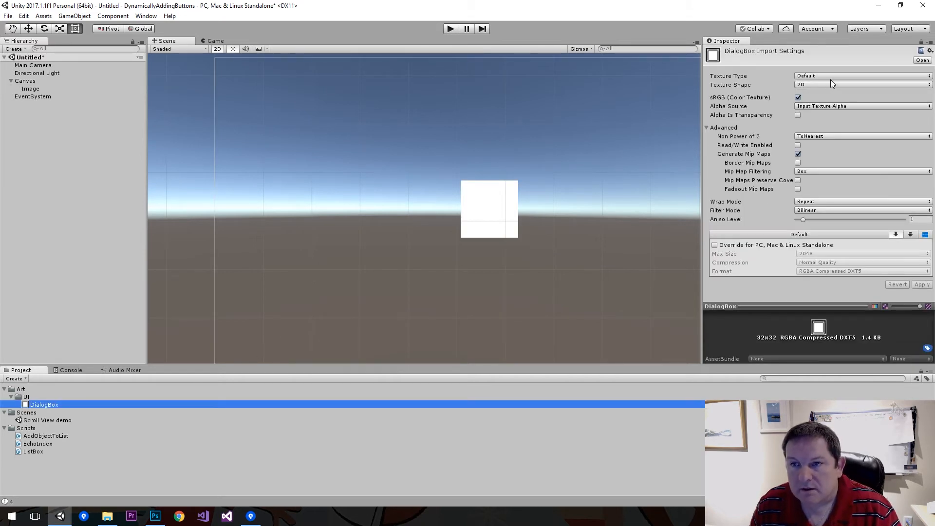
left_click(814, 84)
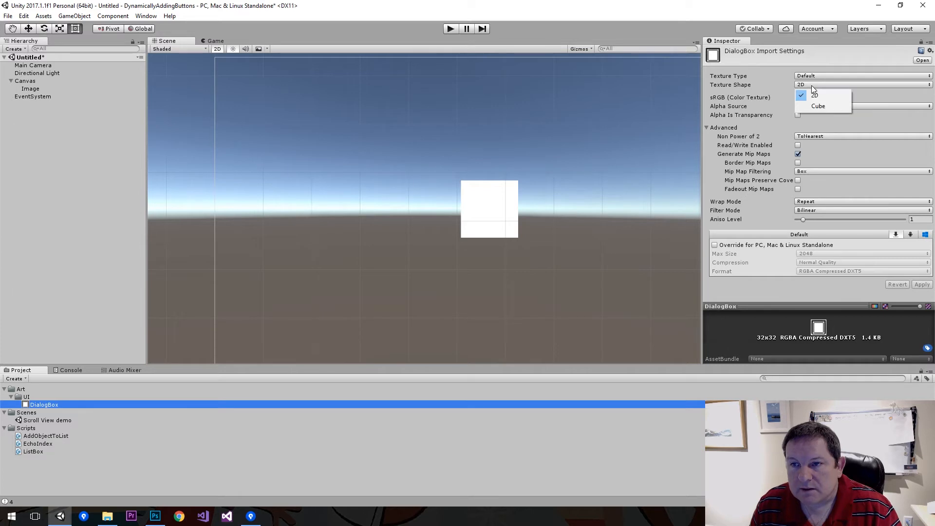
left_click(828, 74)
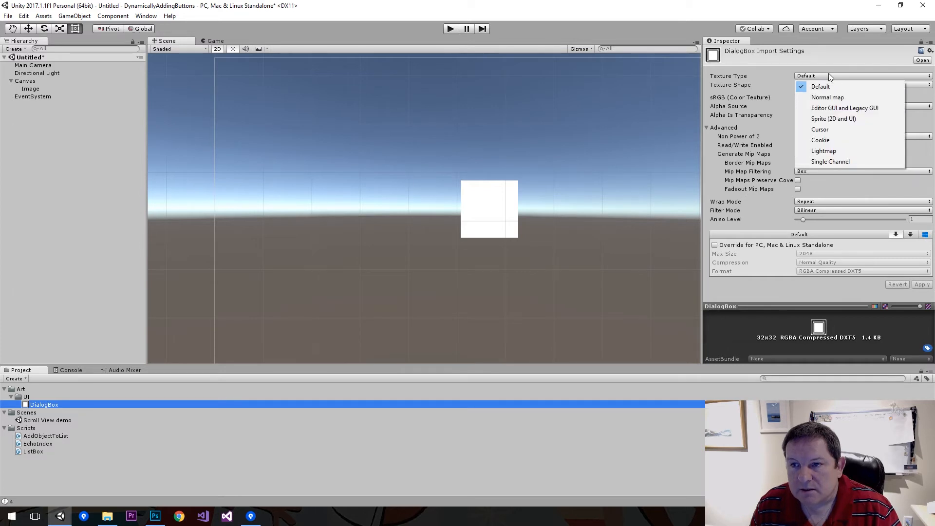
left_click(845, 123)
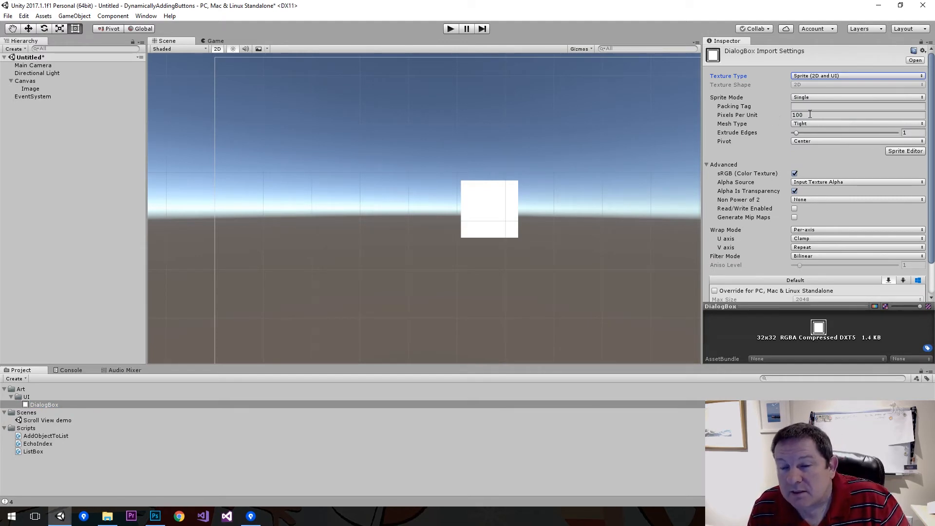
Step: Try a pixels-per-unit value of 4 for the DialogBox sprite
left_click(810, 115)
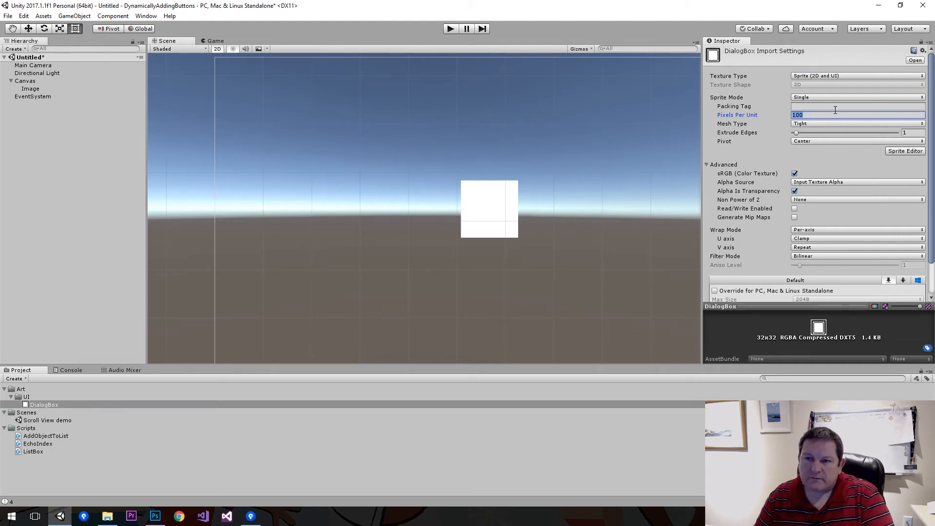
type("4")
key("Tab")
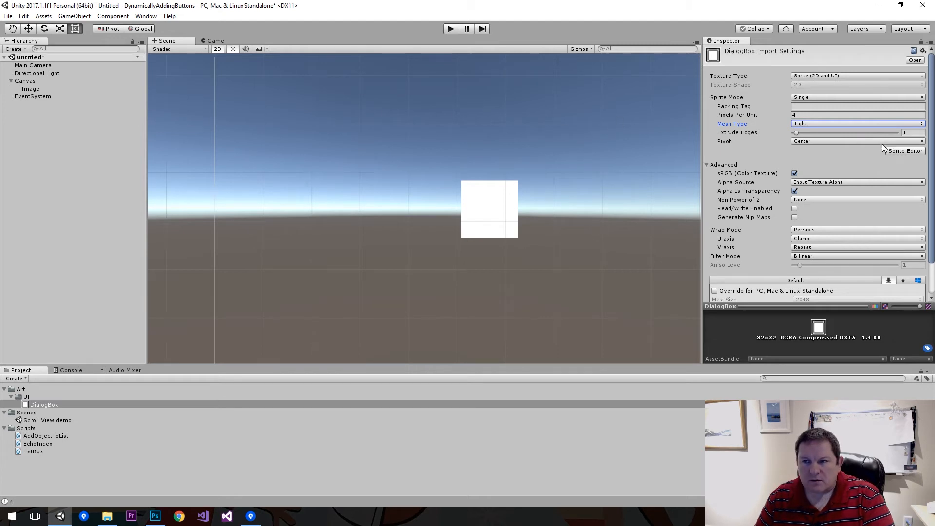
Step: Set the DialogBox sprite's pixels per unit to 100 and its mesh type to Tight
left_click(809, 115)
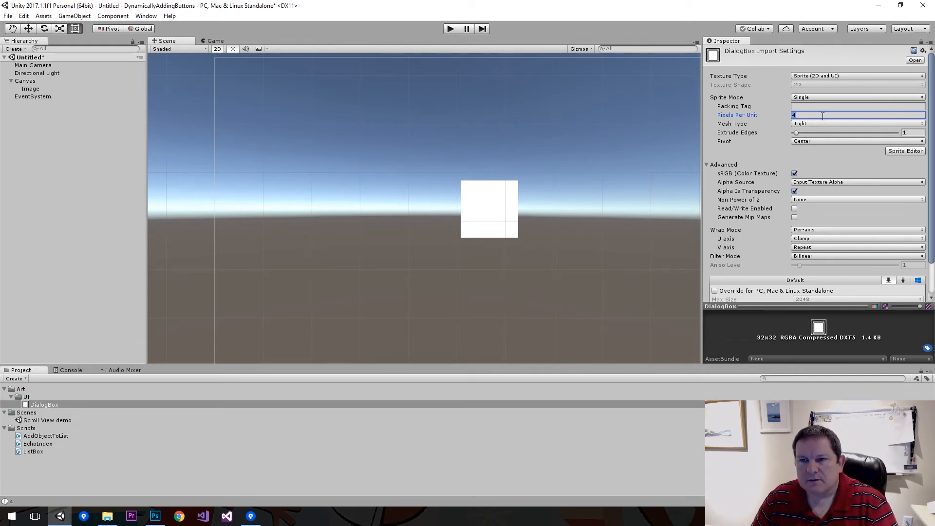
type("100")
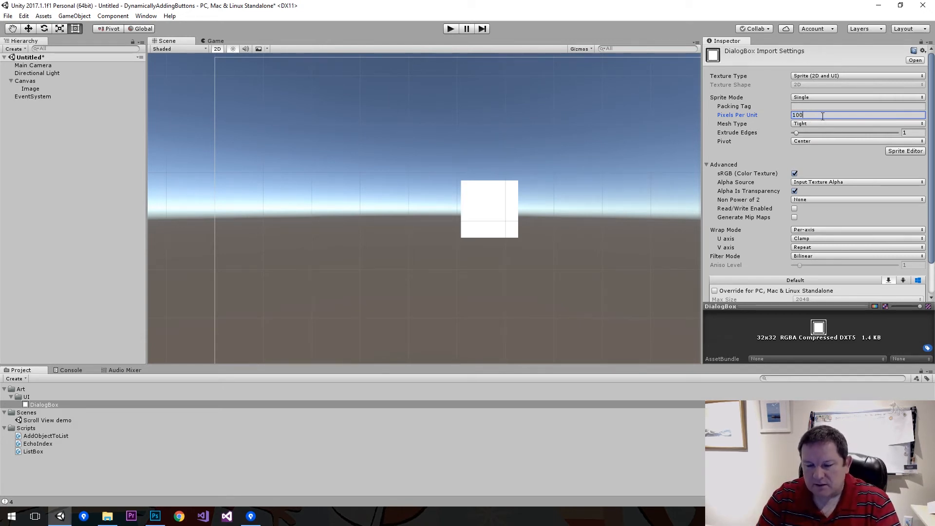
key("Tab")
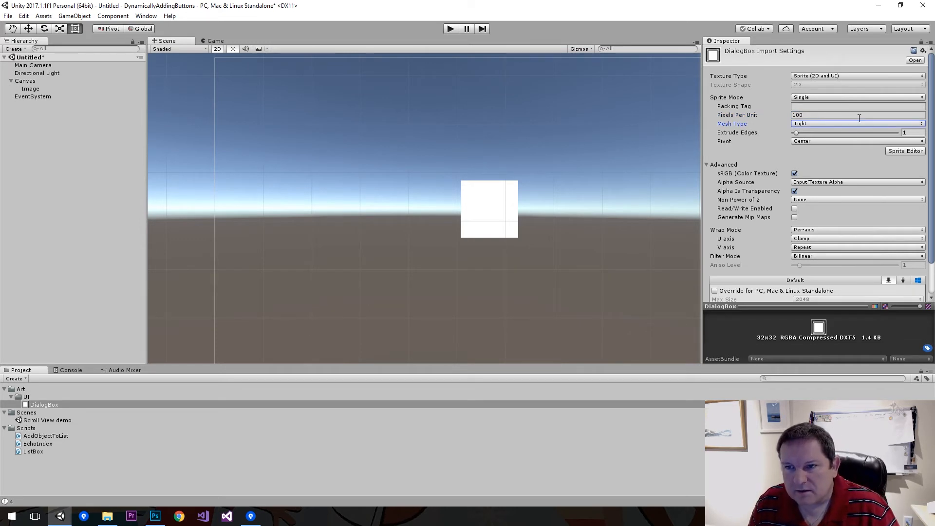
left_click(858, 124)
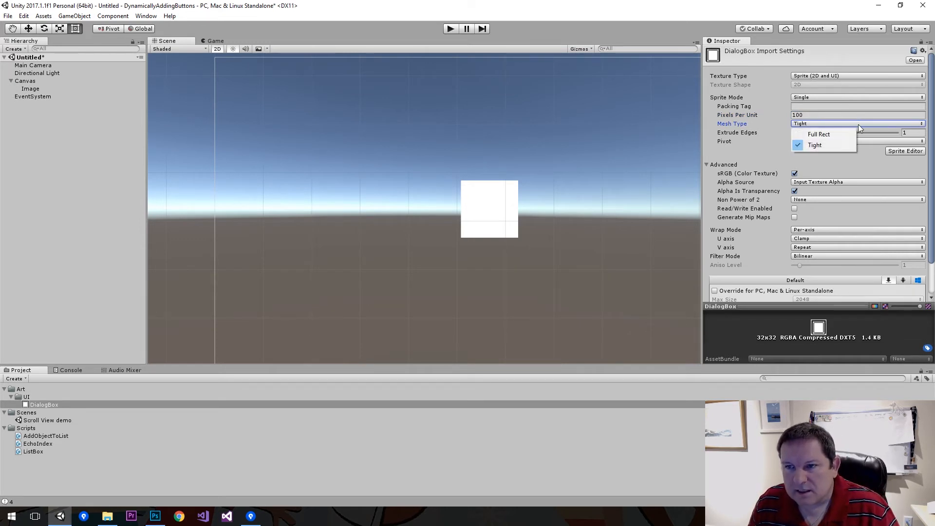
left_click(831, 147)
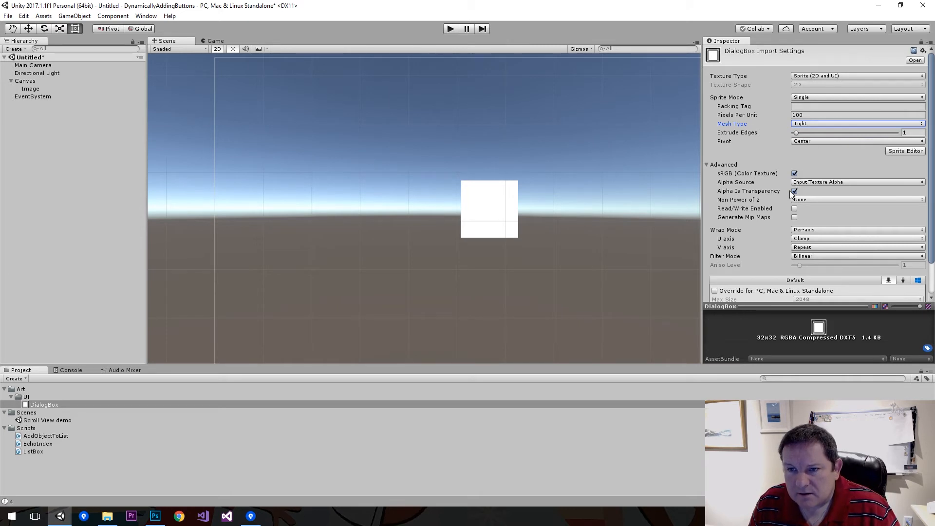
Step: Set the DialogBox texture's filter mode to Point (no filter) and apply the import settings
scroll(809, 274, "down", 1)
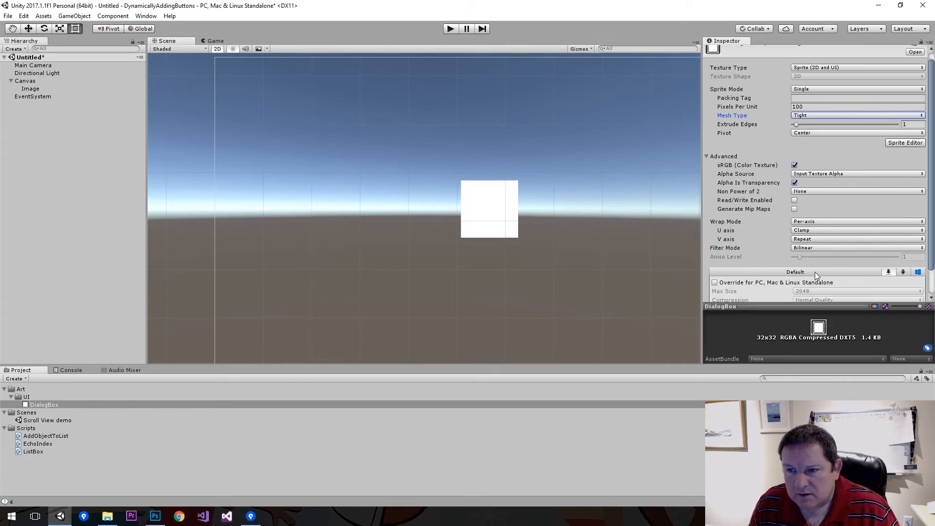
left_click(812, 250)
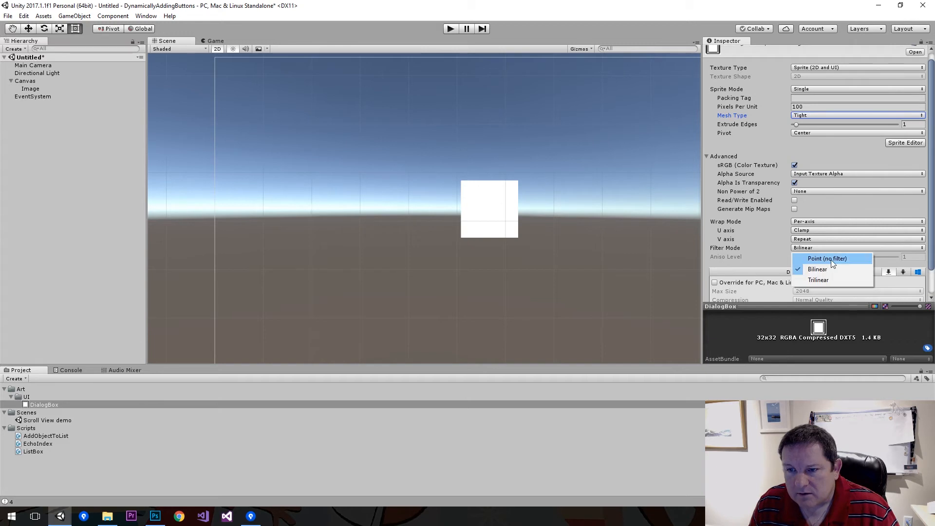
left_click(831, 259)
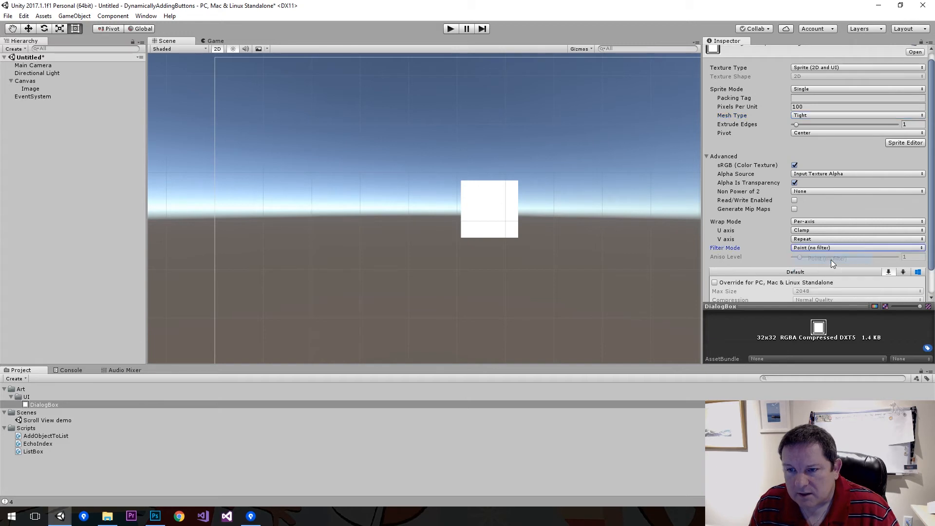
left_click(822, 222)
left_click(759, 233)
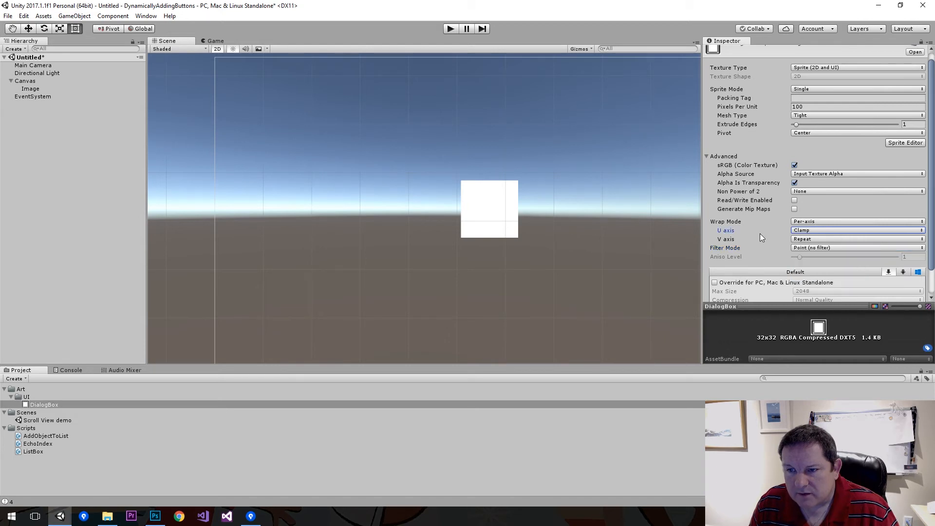
left_click(814, 238)
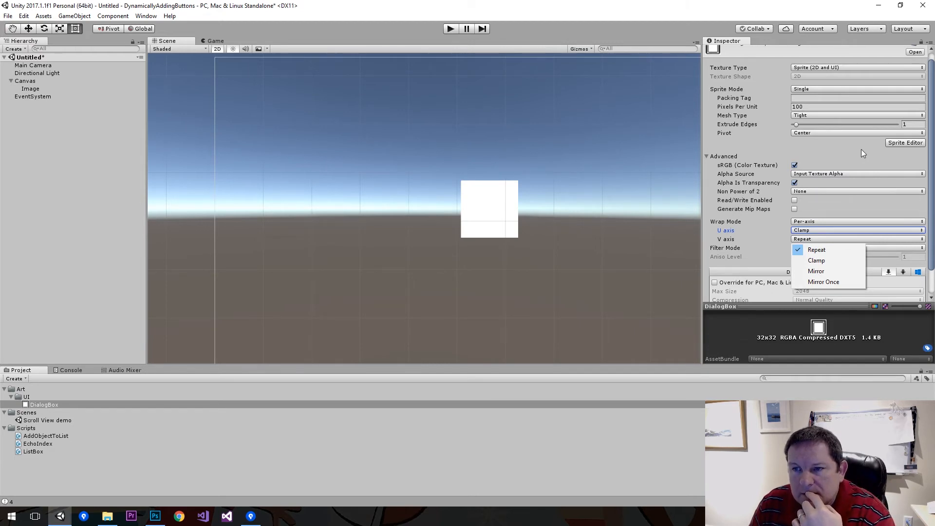
left_click(878, 153)
left_click(922, 277)
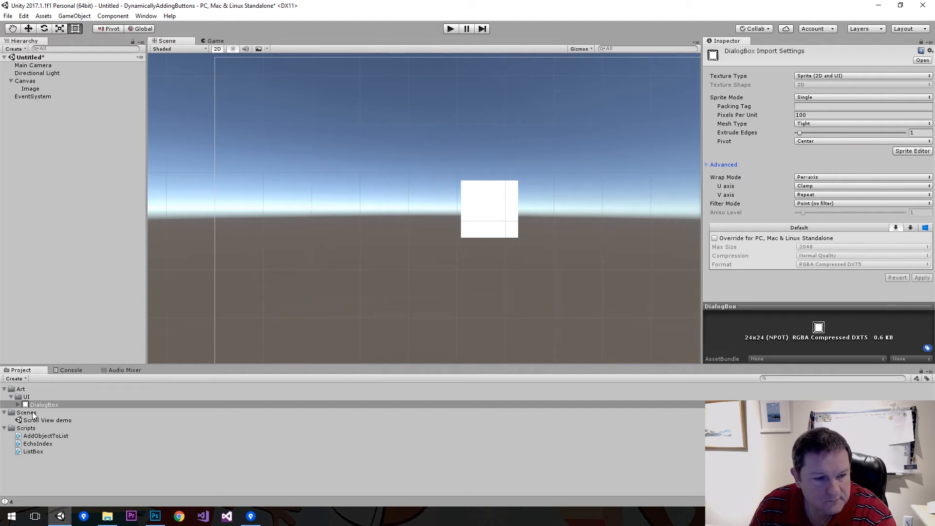
Step: Set the Canvas Scaler's reference pixels per unit to 100
left_click(57, 91)
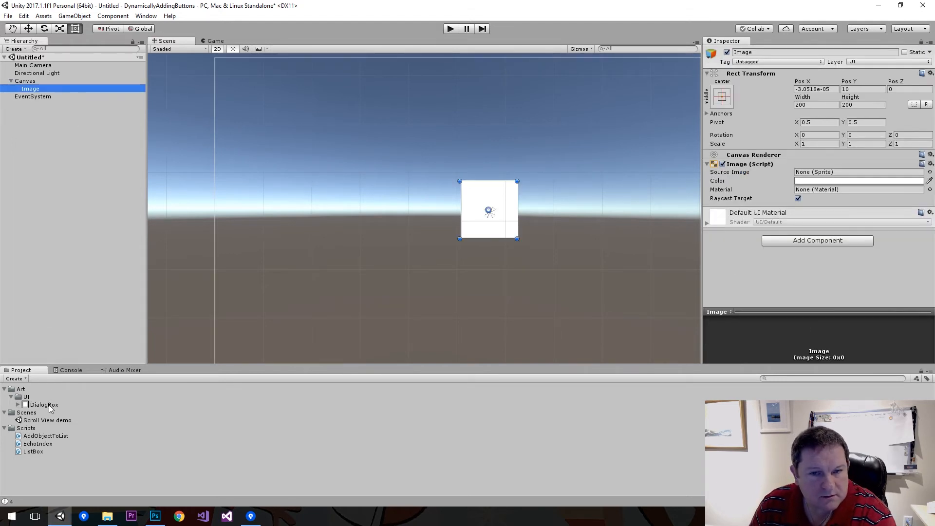
left_click(65, 80)
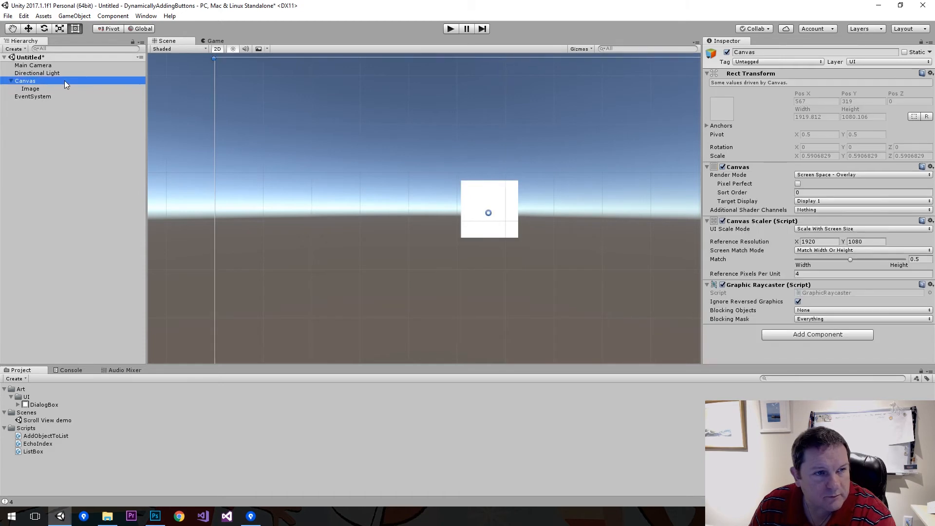
left_click(818, 274)
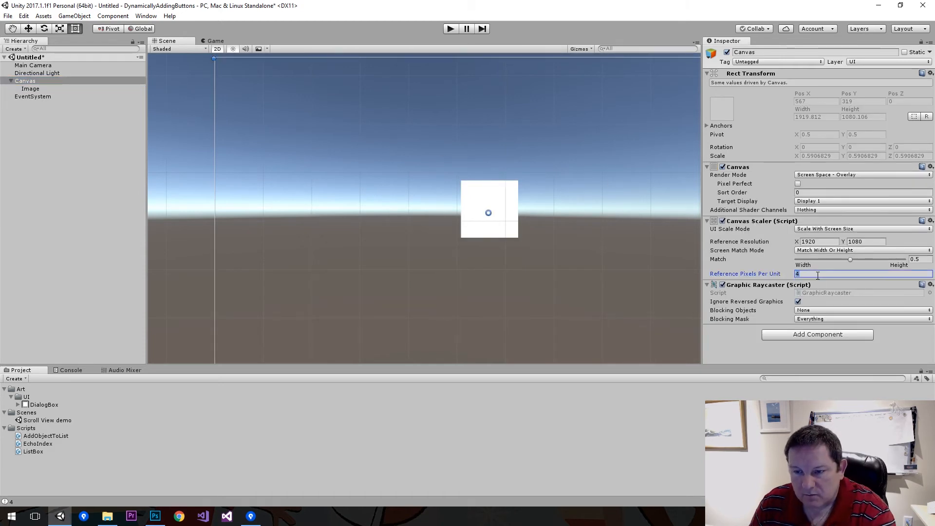
type("100")
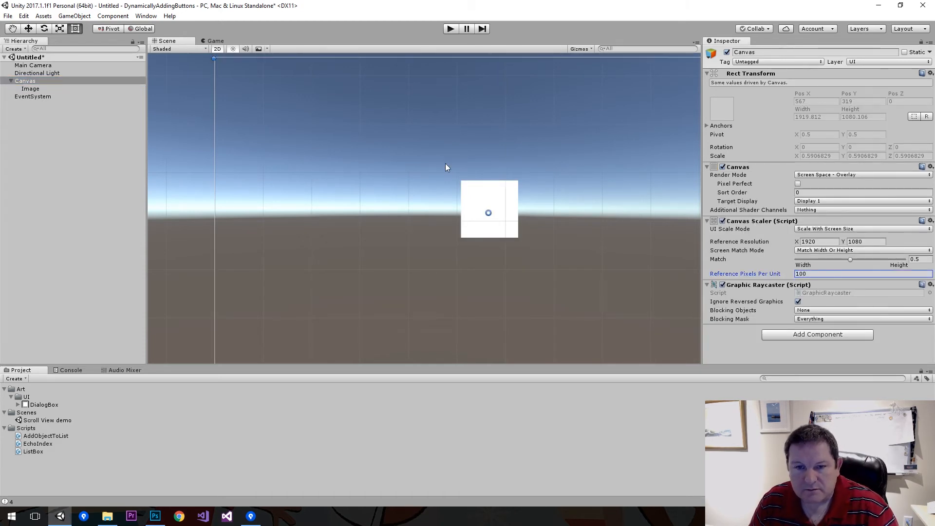
key("Return")
Step: Save the scene as Import Tests in the Scenes folder
key("ctrl+s")
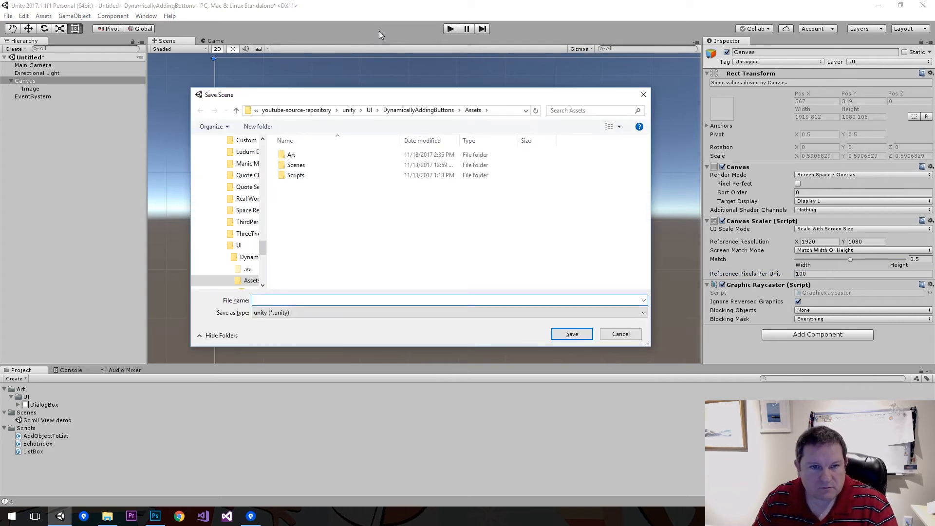
double_click(298, 164)
left_click(333, 301)
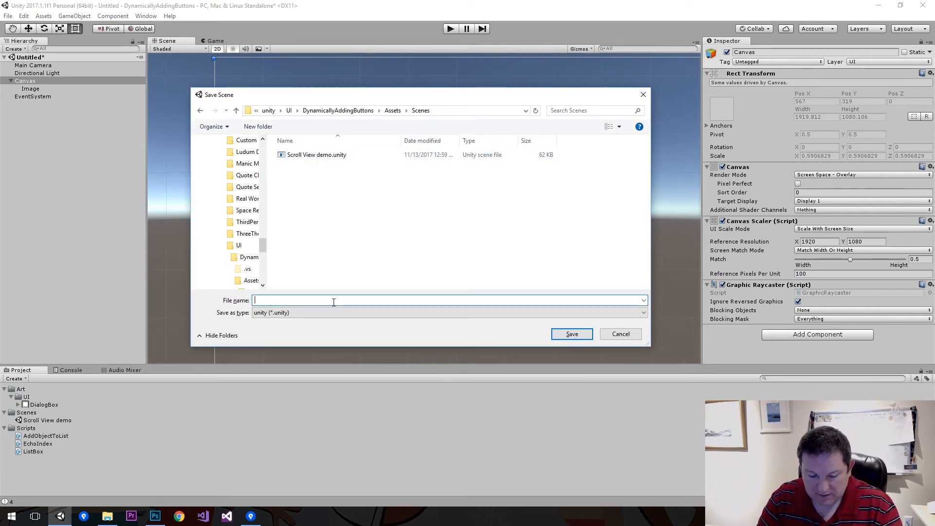
type("Import ")
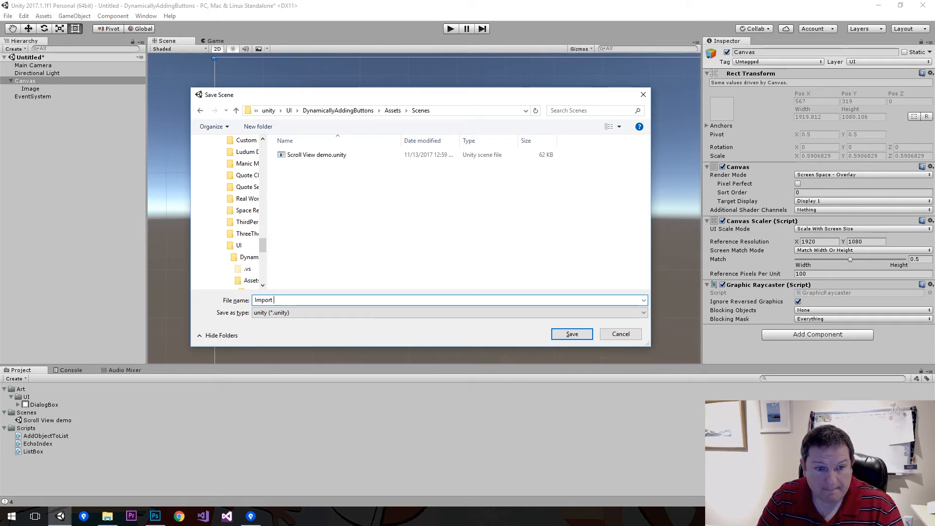
type("Tests")
key("Return")
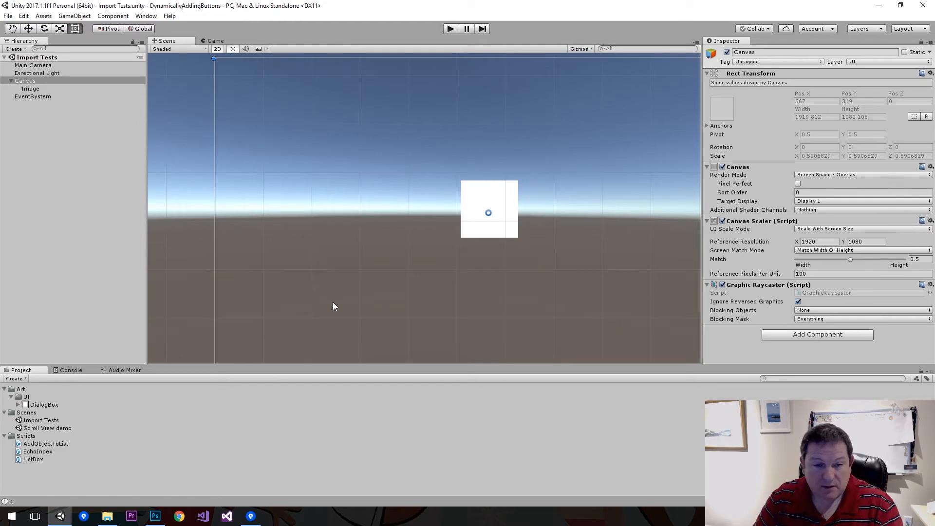
Step: Assign the DialogBox sprite as the source image of the canvas's Image object
left_click_drag(44, 406, 808, 175)
left_click(64, 88)
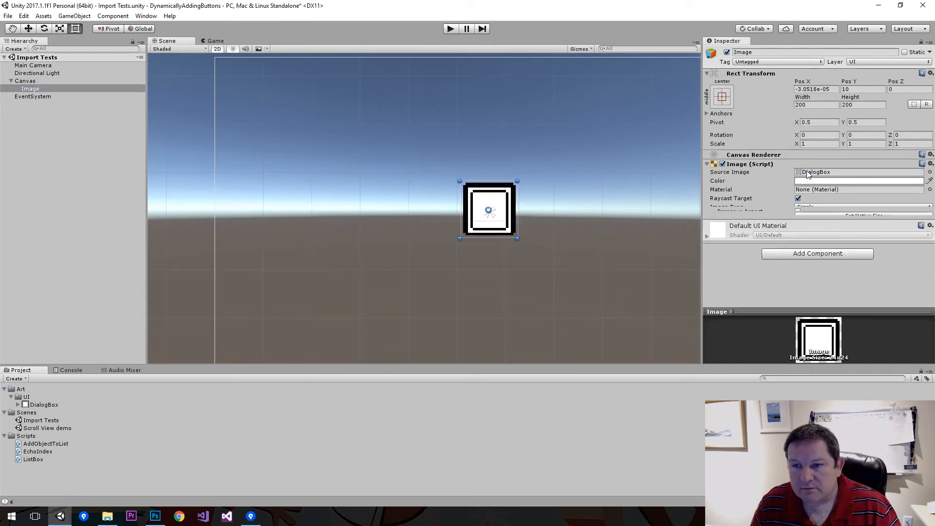
Step: Center the image on the canvas and stretch it to about 1797 by 958 so it nearly fills the canvas
scroll(482, 173, "down", 3)
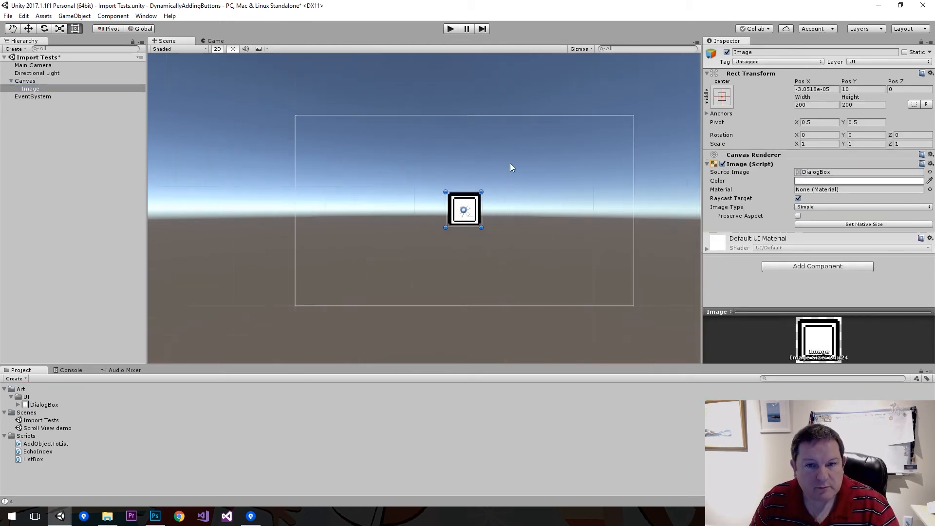
scroll(507, 166, "down", 2)
scroll(493, 171, "up", 4)
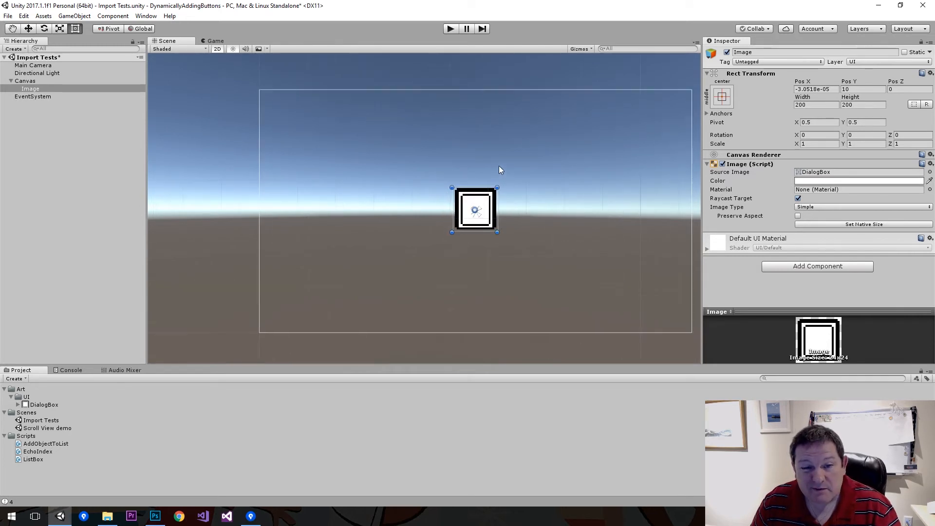
middle_click_drag(499, 165, 479, 178)
scroll(509, 195, "up", 2)
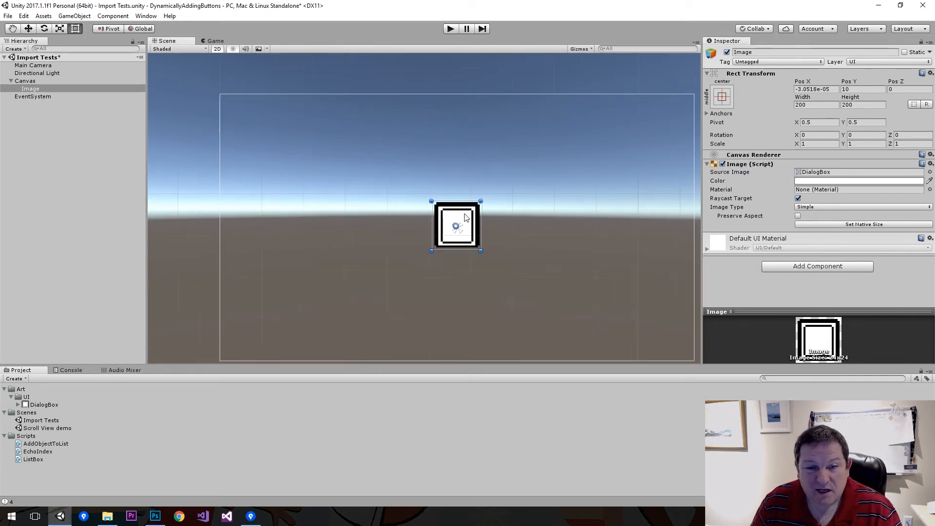
mouse_move(466, 218)
left_mouse_down()
mouse_move(474, 212)
mouse_move(465, 221)
left_mouse_up()
scroll(462, 177, "up", 1)
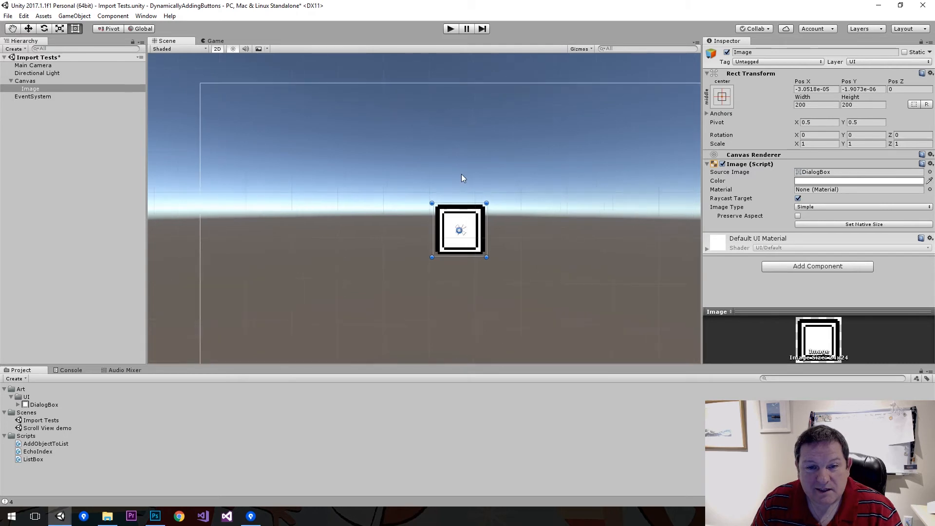
scroll(462, 178, "up", 1)
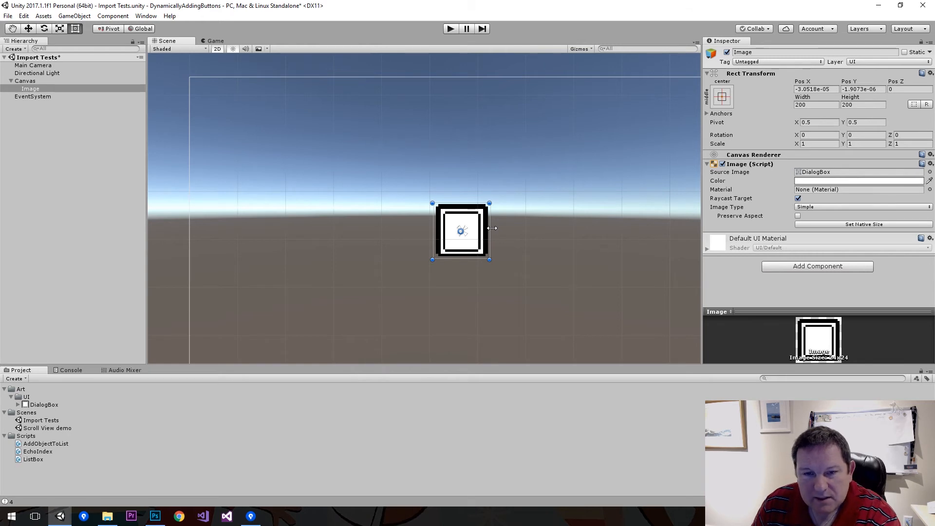
left_click_drag(482, 225, 650, 325)
scroll(435, 192, "down", 3)
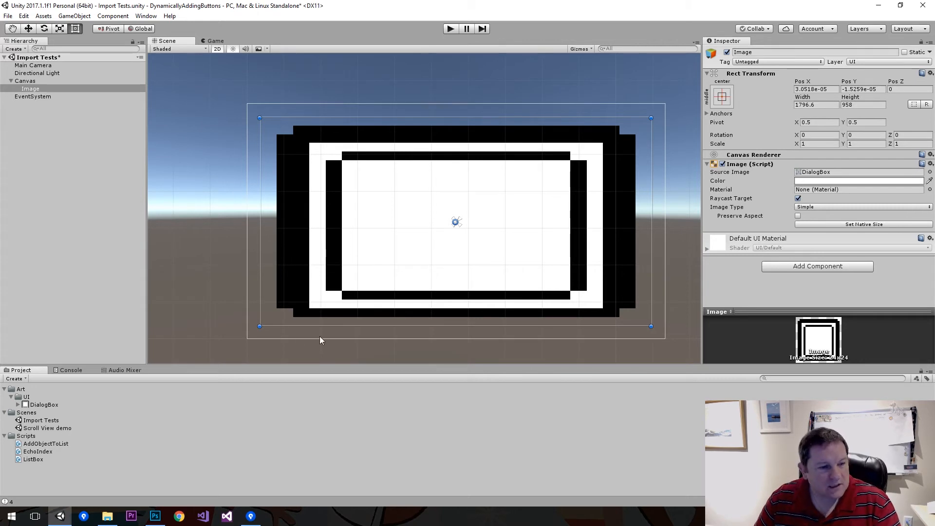
Step: Set the DialogBox sprite mode to Multiple, apply the import settings and open the texture in the Sprite Editor
left_click(49, 406)
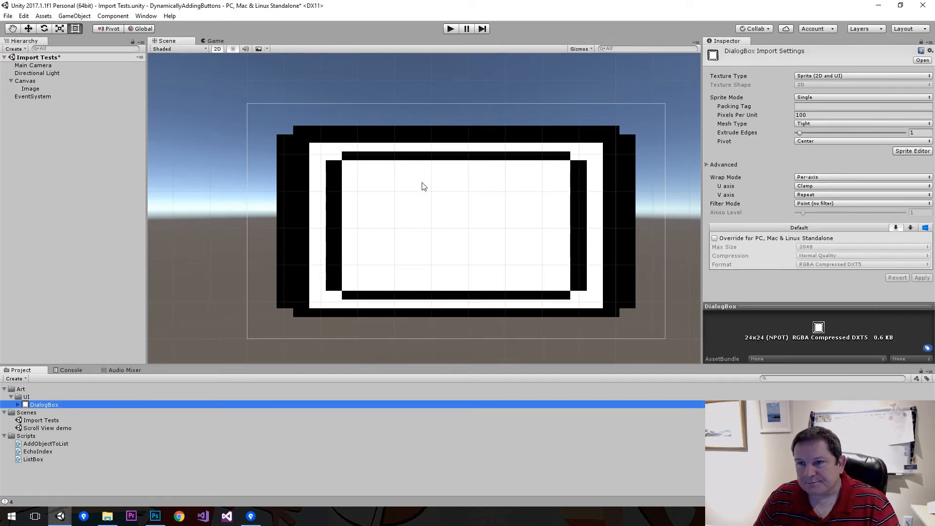
left_click(826, 95)
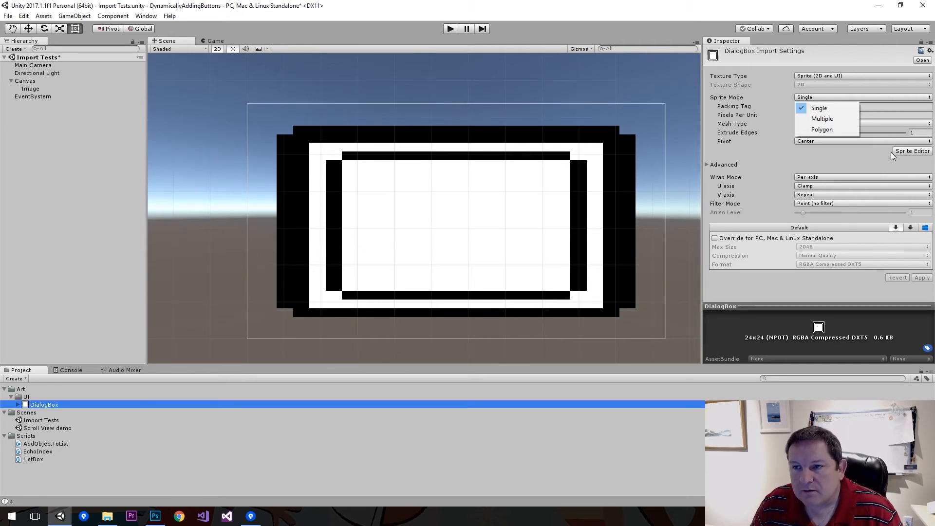
left_click(828, 119)
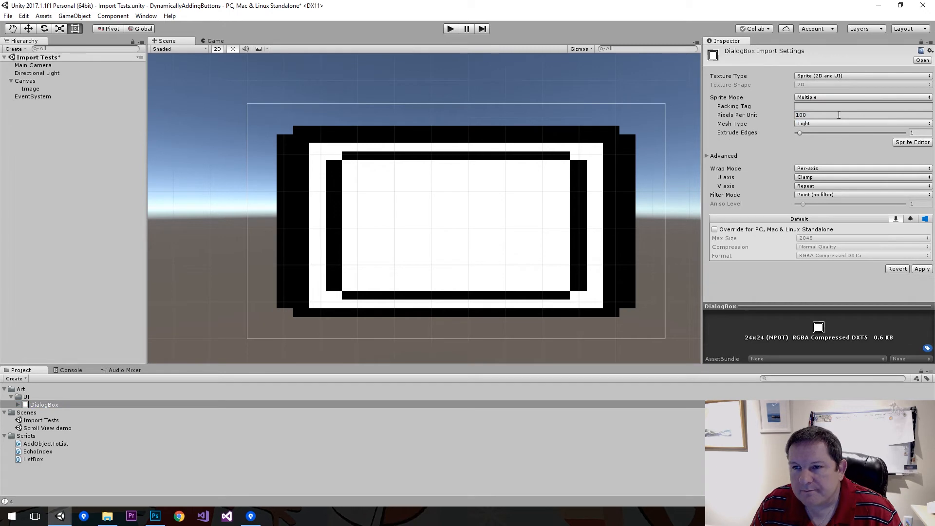
left_click(911, 142)
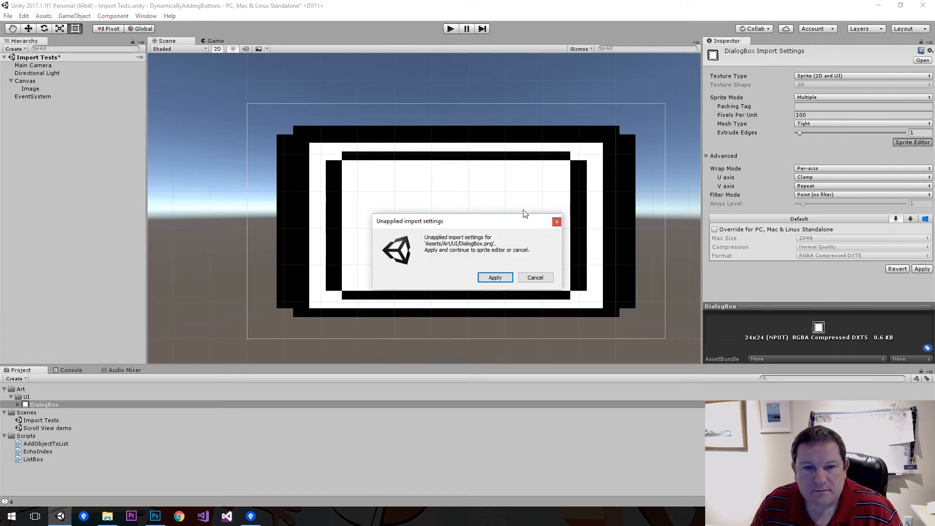
left_click(495, 277)
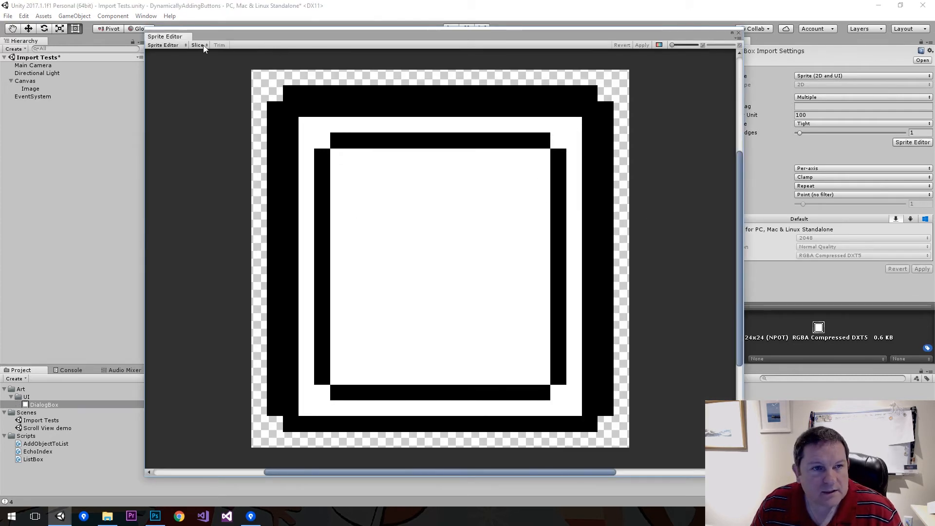
Step: Slice the DialogBox texture with the Automatic type, a Center pivot and the Delete Existing method
left_click(184, 45)
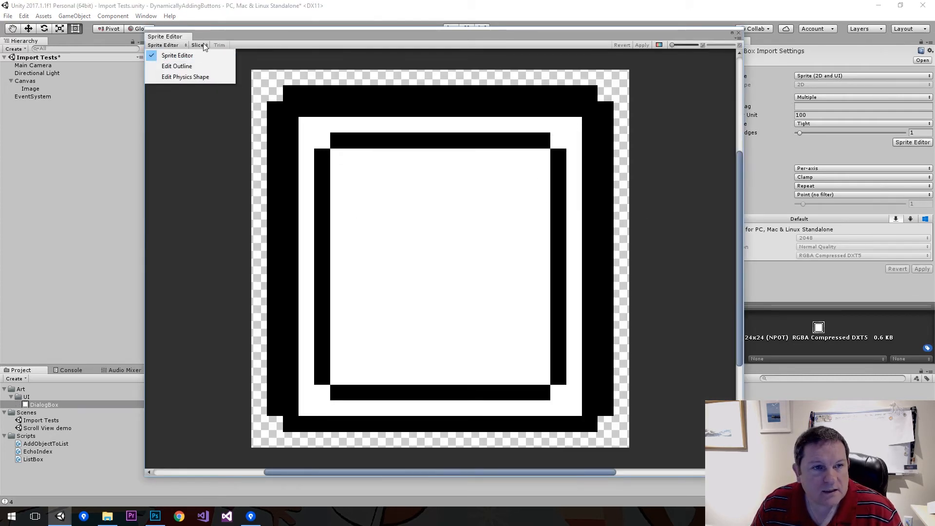
left_click(201, 46)
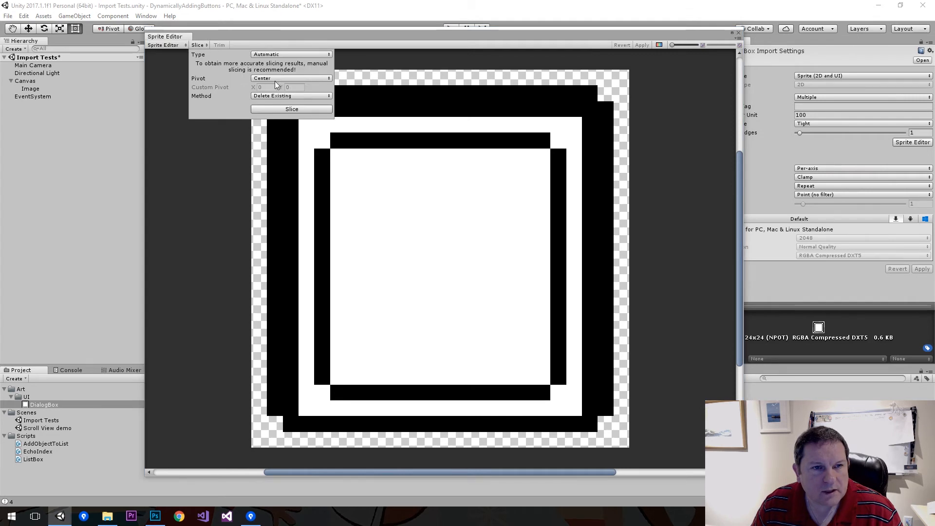
left_click(370, 52)
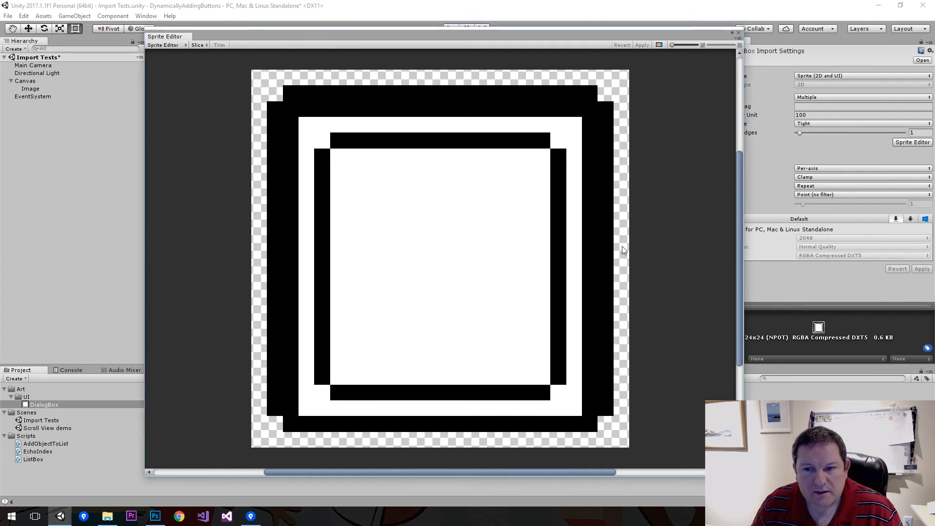
left_click(202, 45)
left_click(179, 44)
left_click(201, 46)
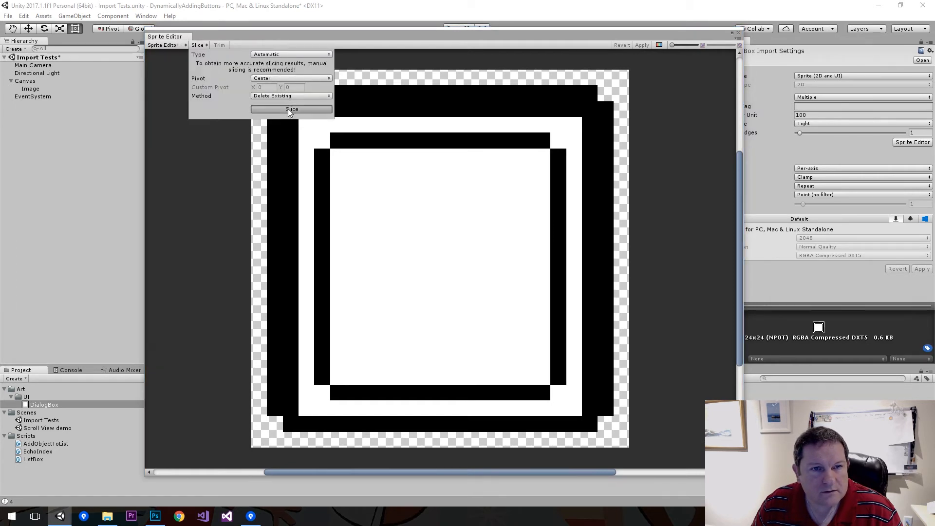
left_click(291, 55)
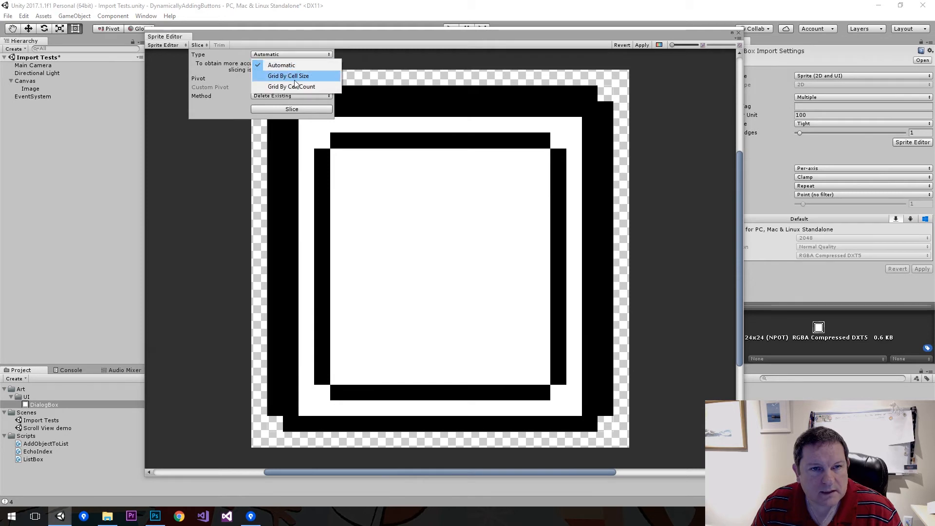
left_click(289, 76)
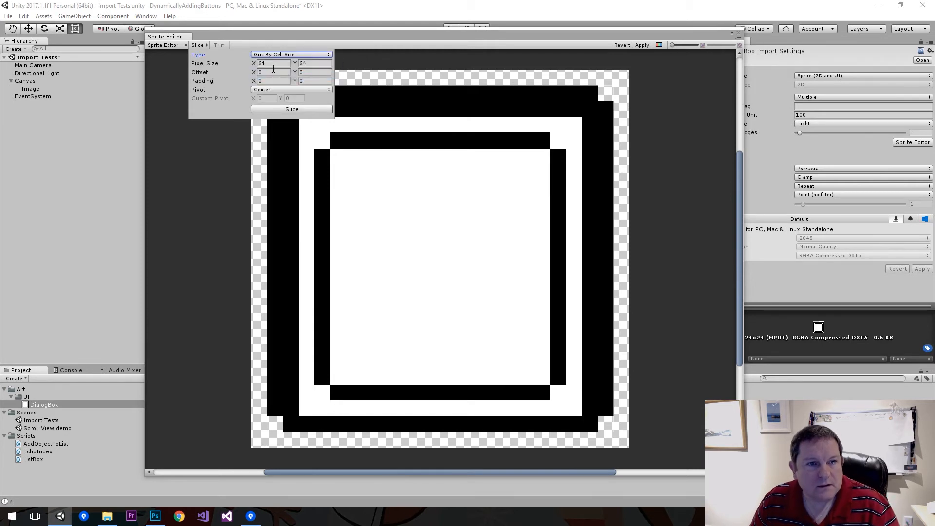
left_click(321, 44)
Step: Select the sliced sprite to show its properties and move the Sprite Editor window clear of the import settings
left_click(458, 252)
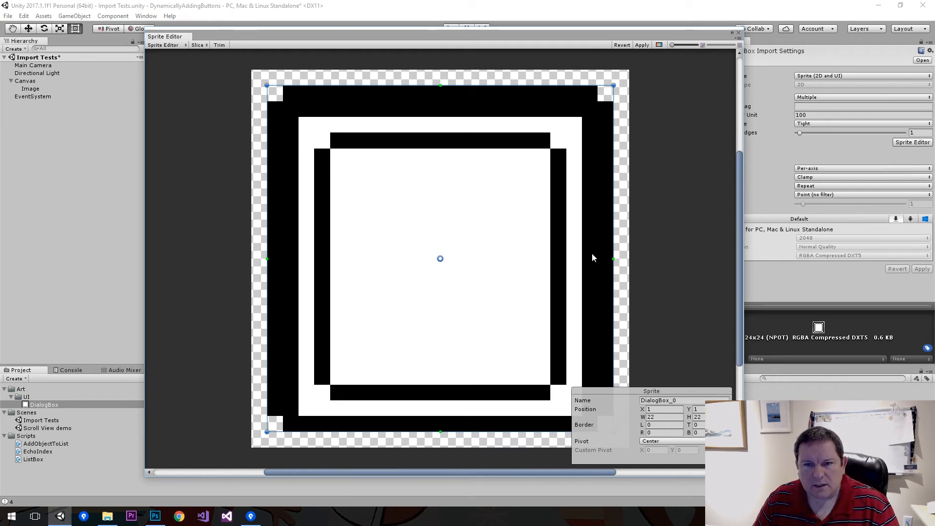
left_click(572, 156)
left_click(572, 156)
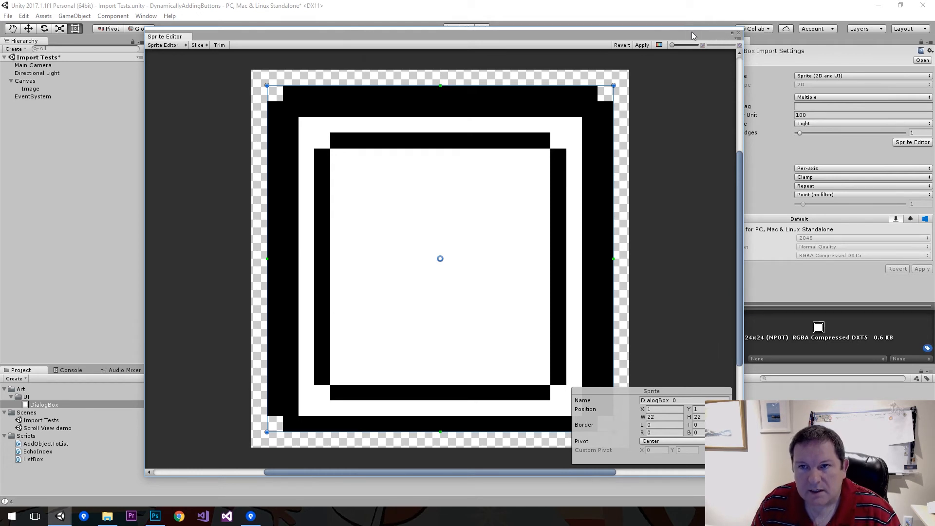
left_click_drag(692, 31, 553, 13)
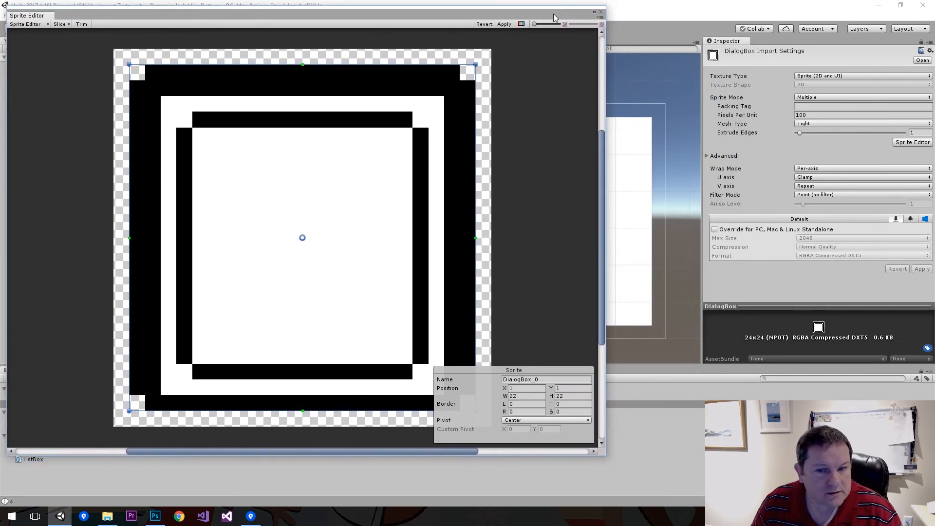
Step: Discard the automatic slice by closing the Sprite Editor without applying, and reopen the editor on the DialogBox texture
left_click_drag(606, 456, 649, 482)
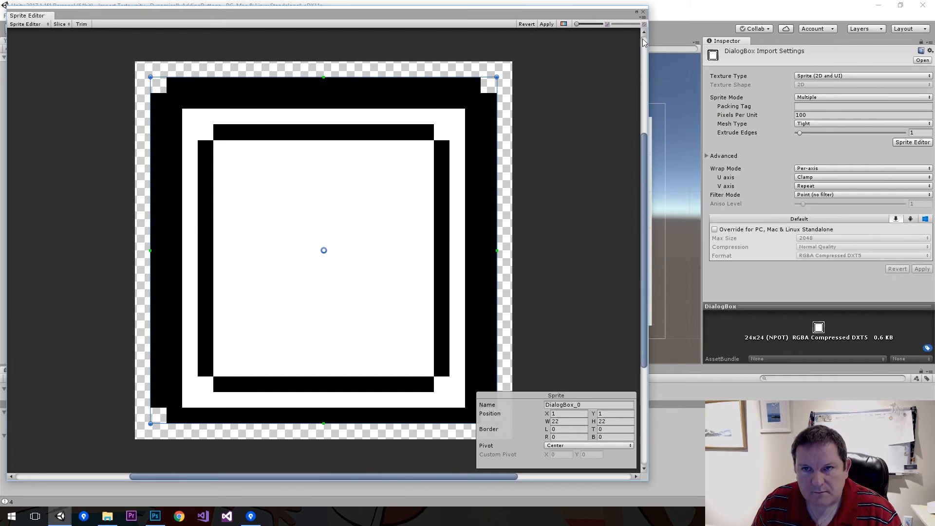
left_click(644, 12)
left_click(529, 281)
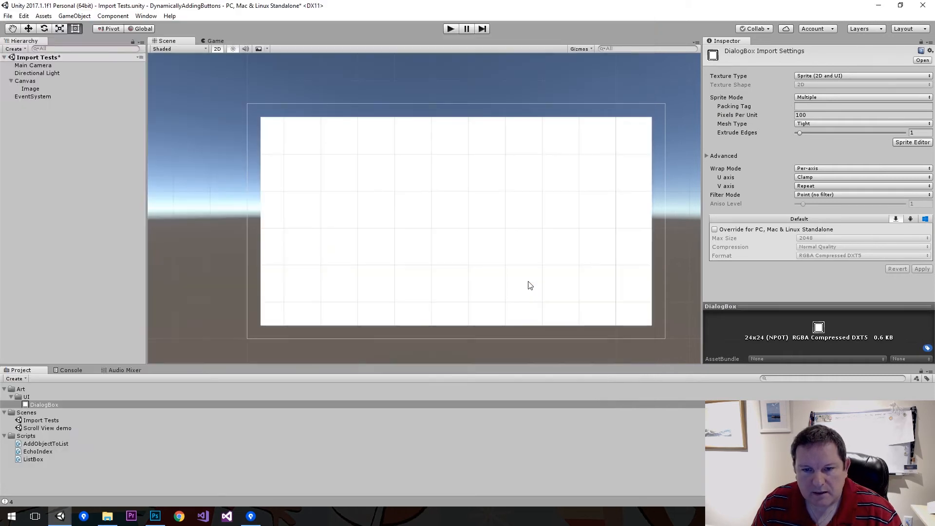
left_click(907, 141)
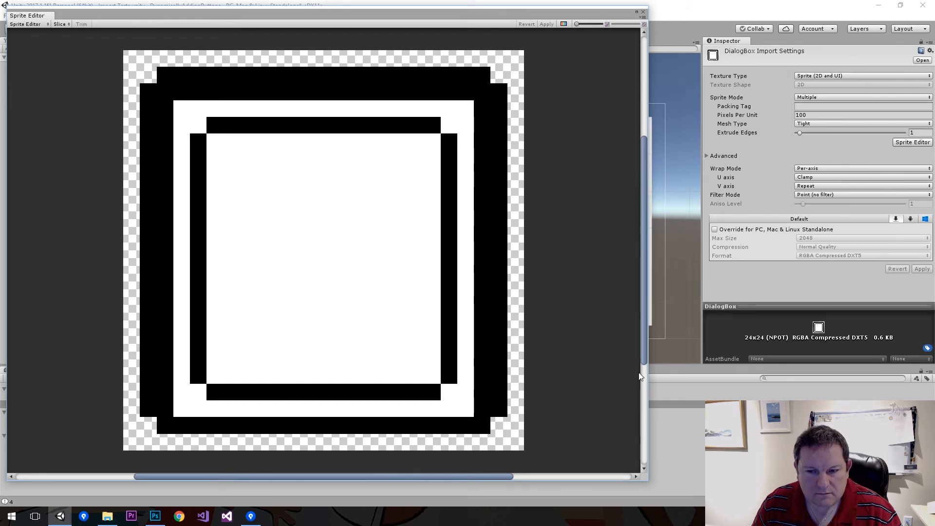
left_click_drag(642, 372, 644, 288)
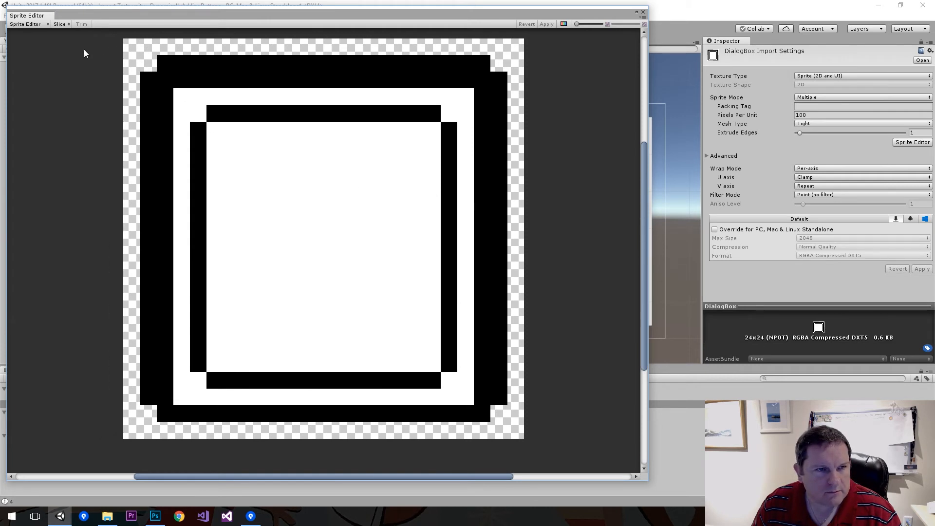
left_click_drag(124, 57, 522, 438)
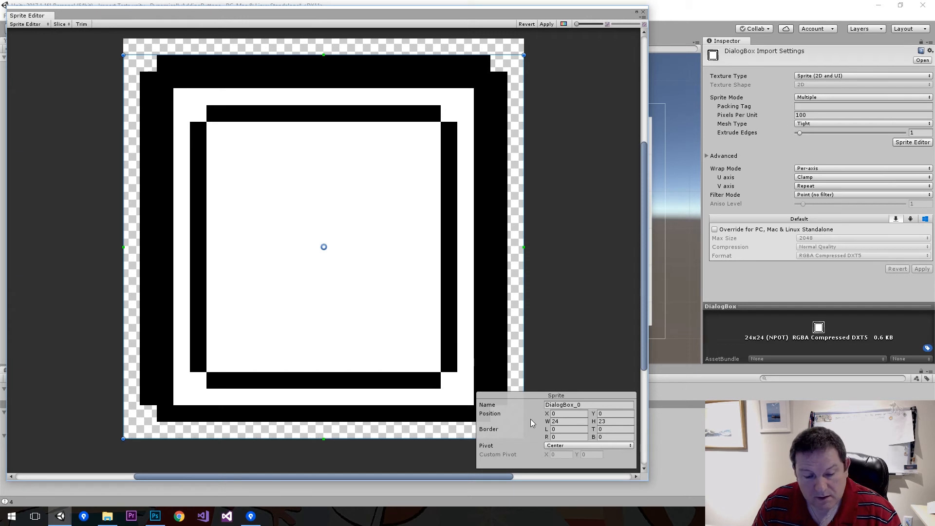
key("Delete")
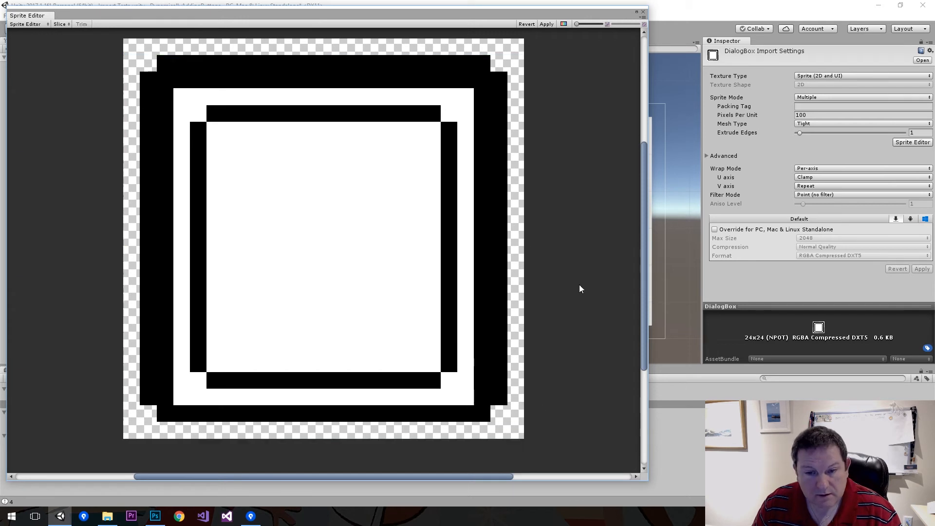
left_click(644, 11)
left_click(535, 278)
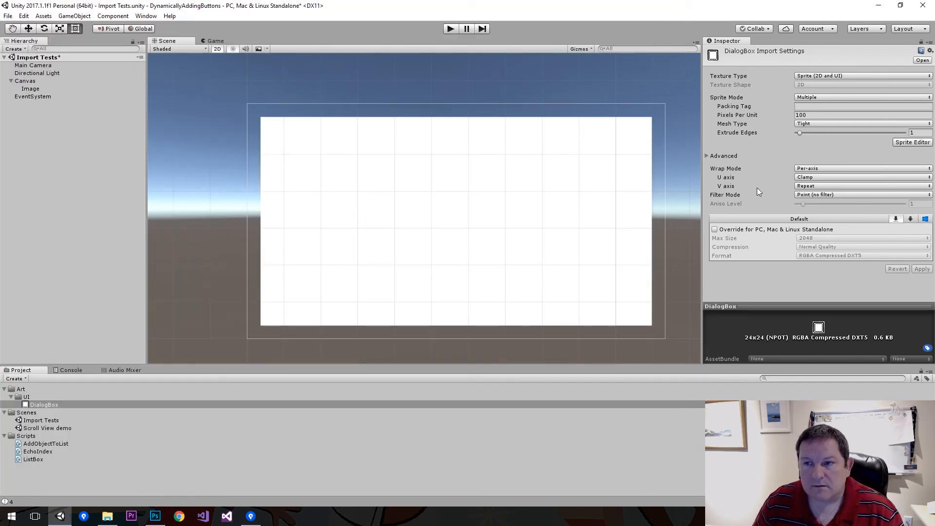
Step: Draw a sprite rectangle over the full 24 by 24 texture, set top 6, right 6 and bottom 5 borders, and pull its left edge to X 6
left_click(905, 142)
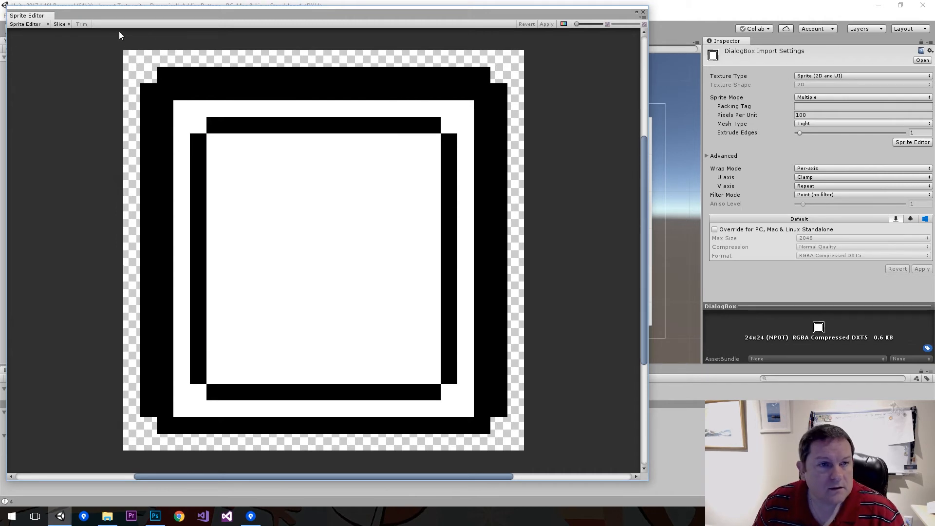
left_click_drag(119, 31, 527, 451)
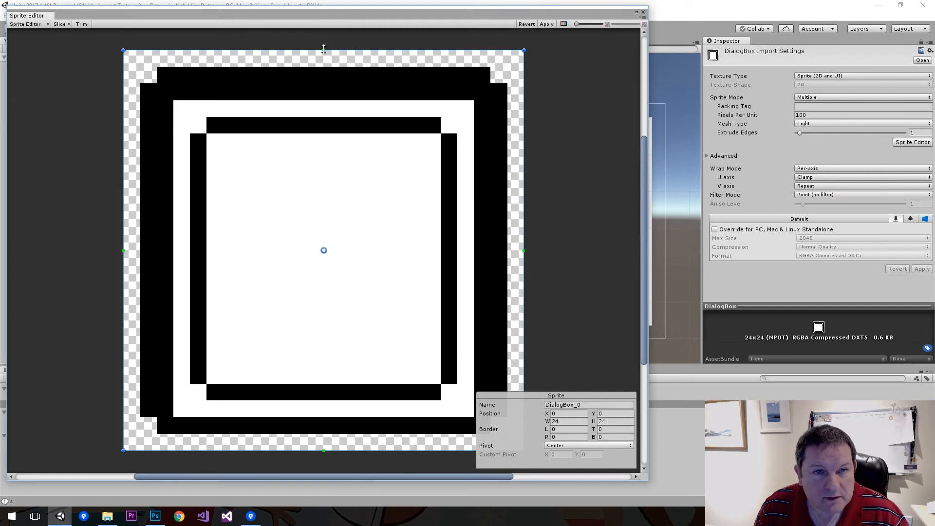
left_click_drag(323, 49, 332, 148)
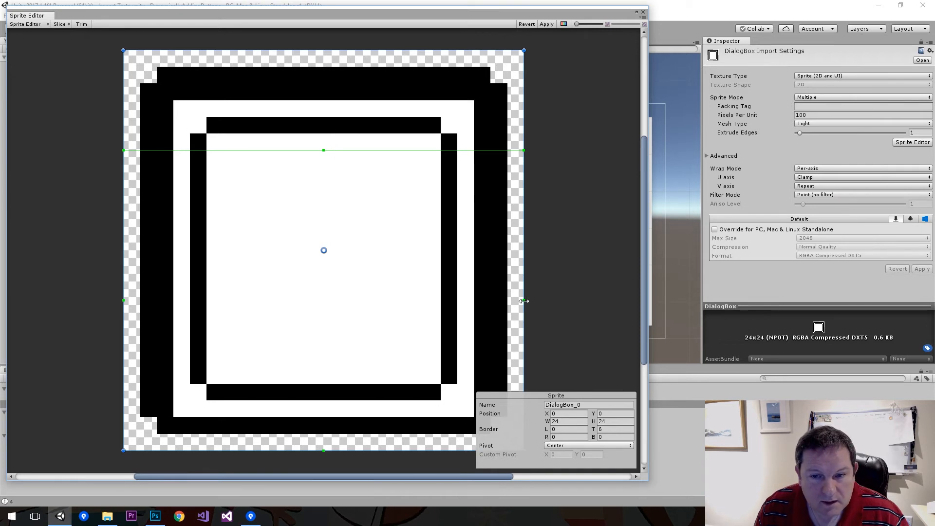
left_click_drag(523, 300, 430, 282)
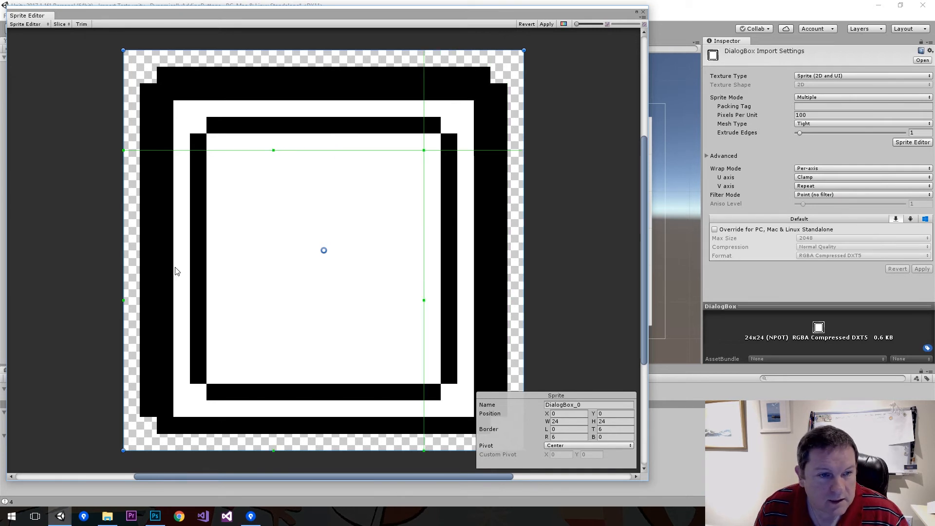
left_click_drag(122, 300, 220, 305)
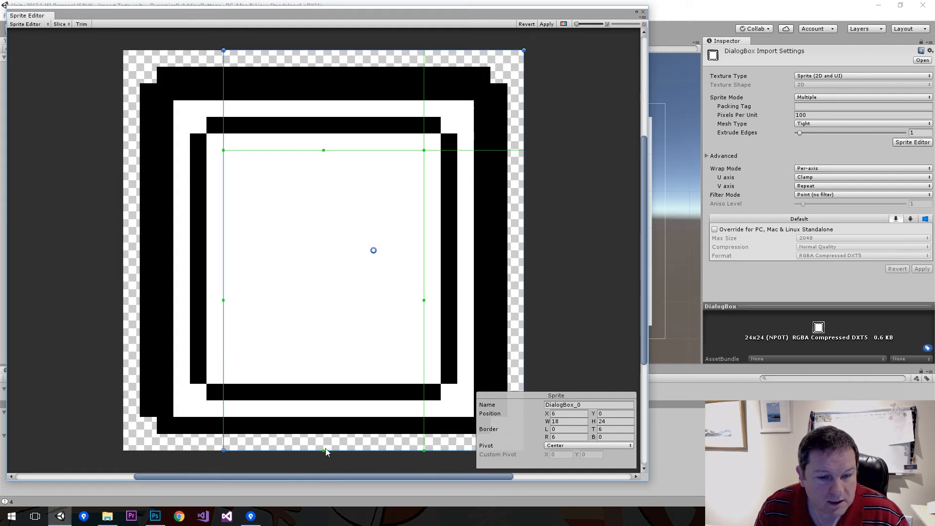
left_click_drag(325, 450, 329, 363)
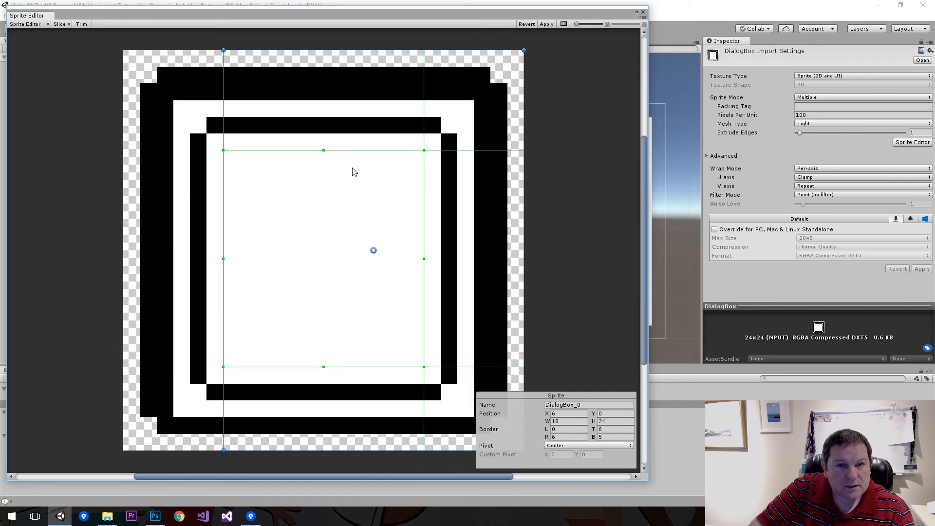
left_click(643, 395)
left_click_drag(643, 394, 637, 293)
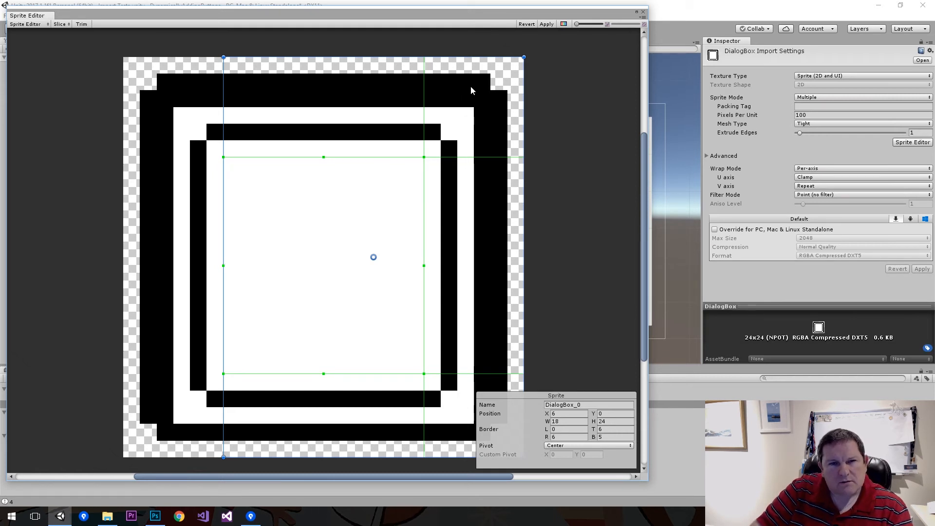
Step: Switch to Photoshop and outline an 8 by 8 corner tile, a 6 by 6 corner tile and the adjoining 11 by 6 top edge tile
key("alt+Tab")
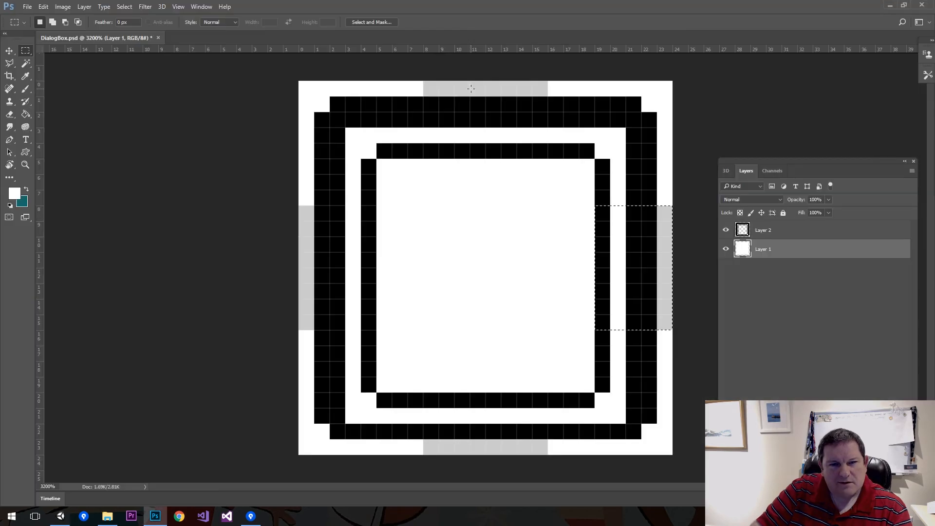
key("alt+Tab")
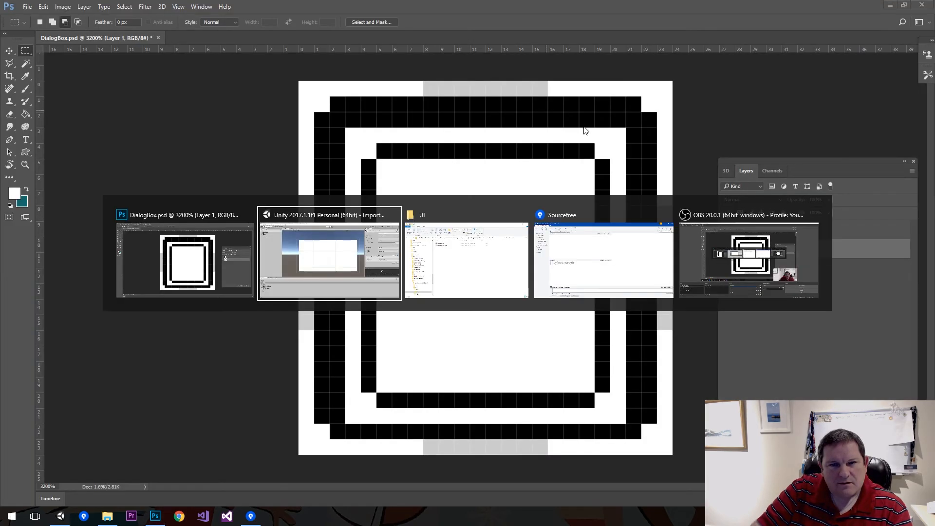
key("alt+Tab")
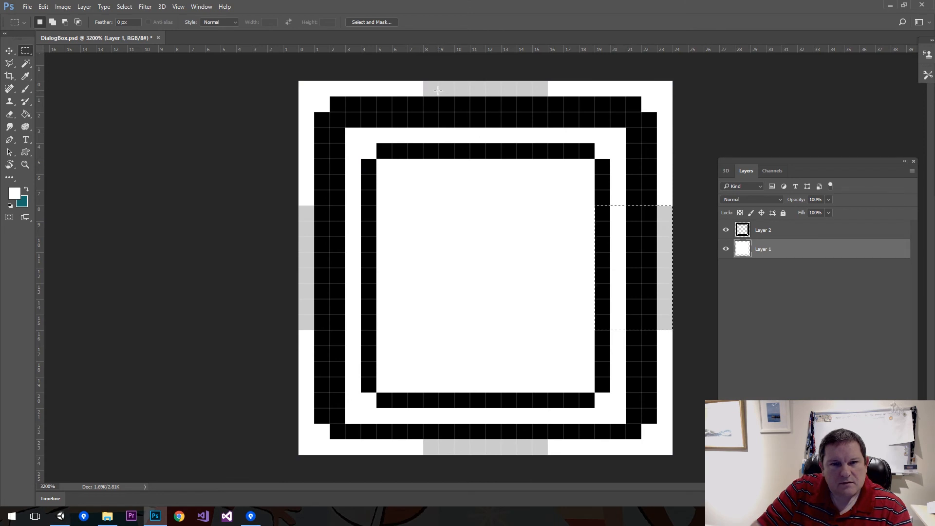
left_click_drag(299, 81, 414, 199)
key("alt+Tab")
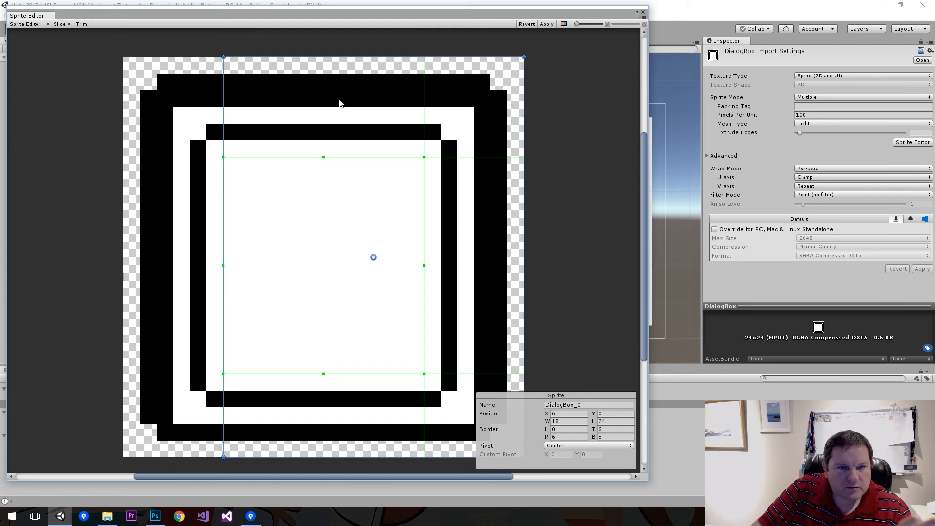
key("alt+Tab")
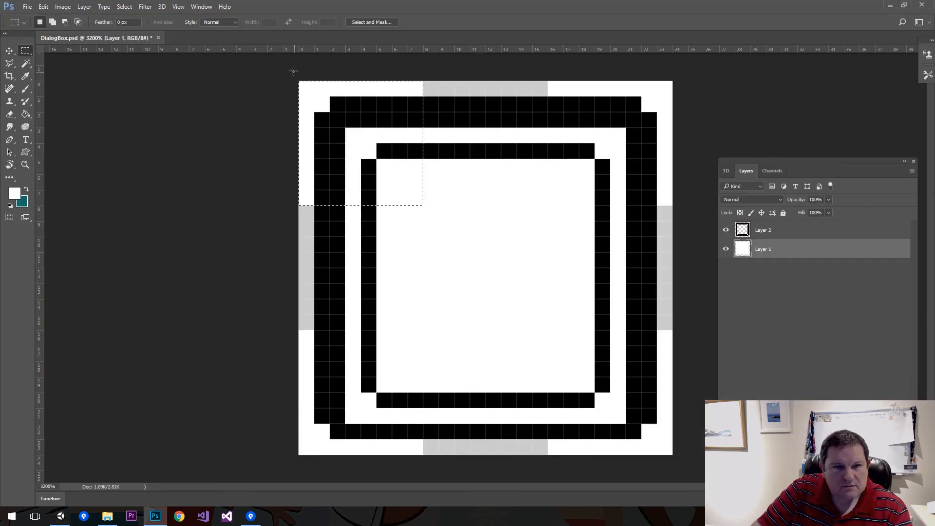
left_click(290, 71)
left_click_drag(291, 71, 387, 173)
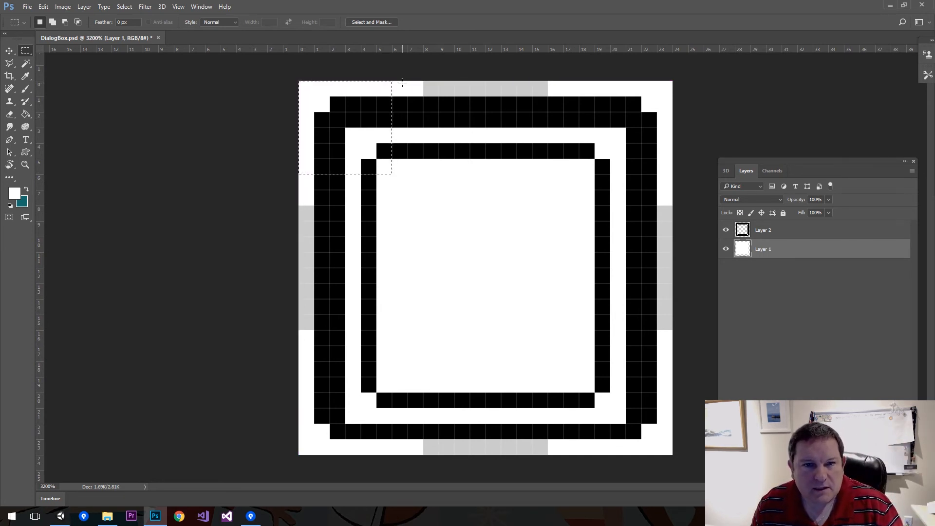
left_click_drag(393, 81, 563, 173)
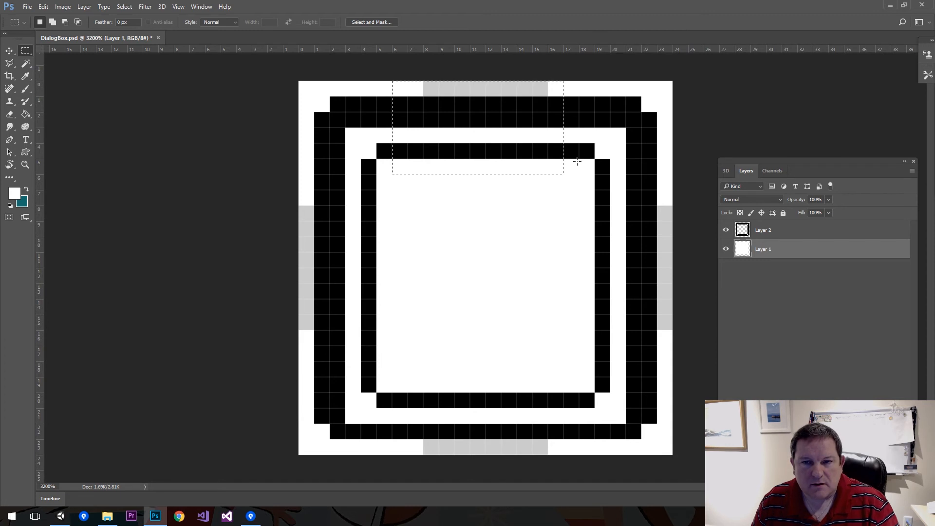
Step: Switch back to Unity, apply the sprite's border changes and close the Sprite Editor
key("alt+Tab")
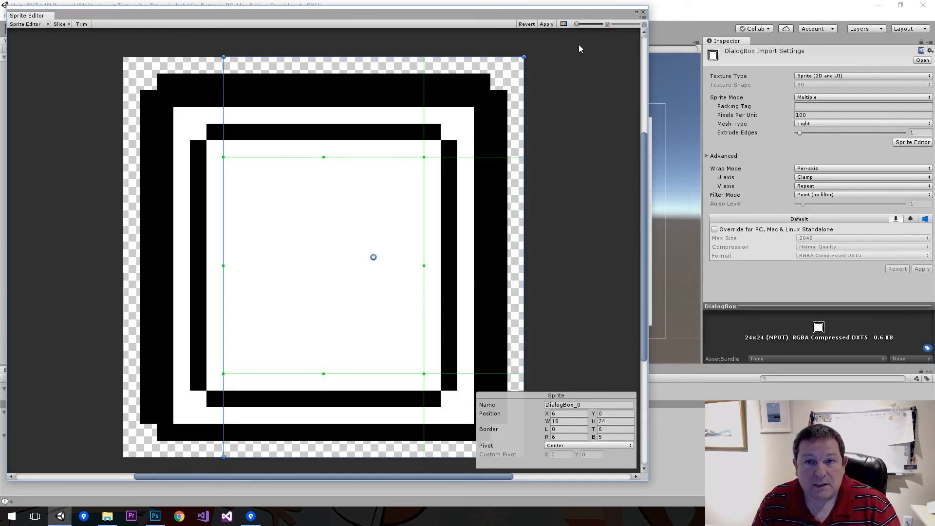
left_click(552, 24)
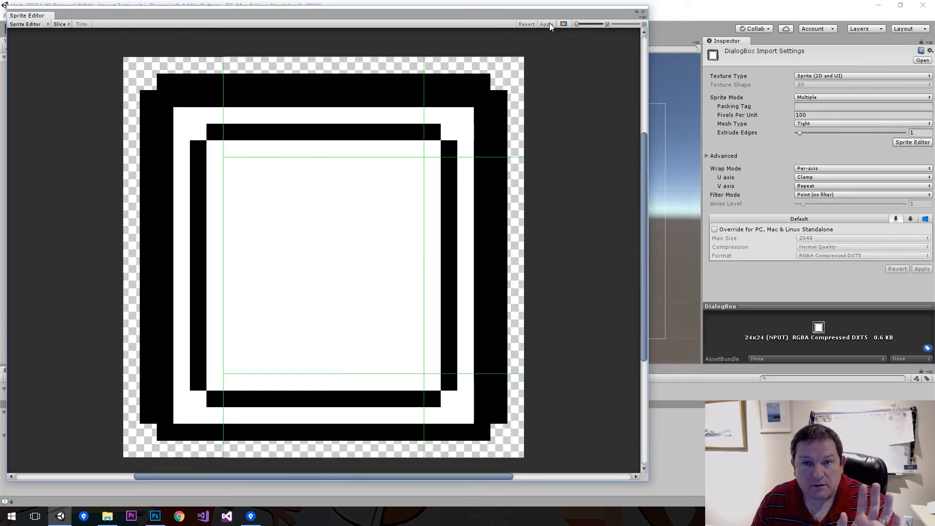
left_click(644, 12)
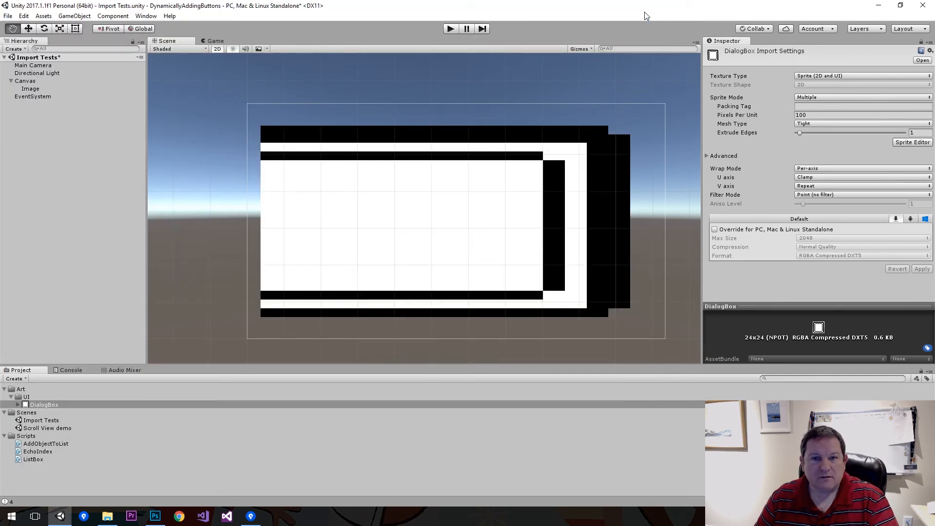
Step: Move the canvas image to Pos X -11 and set its Image Type to Sliced
key("t")
left_click(353, 168)
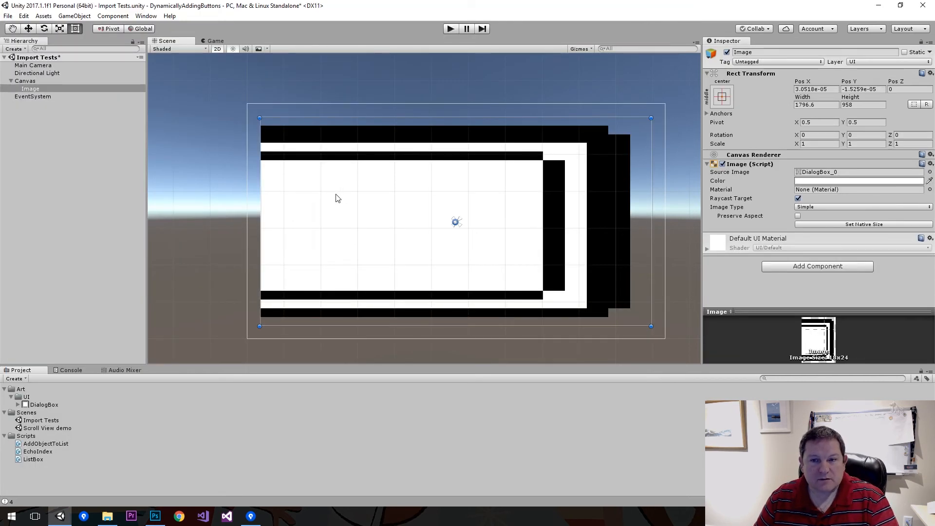
mouse_move(320, 199)
left_mouse_down()
mouse_move(342, 201)
mouse_move(326, 197)
left_mouse_up()
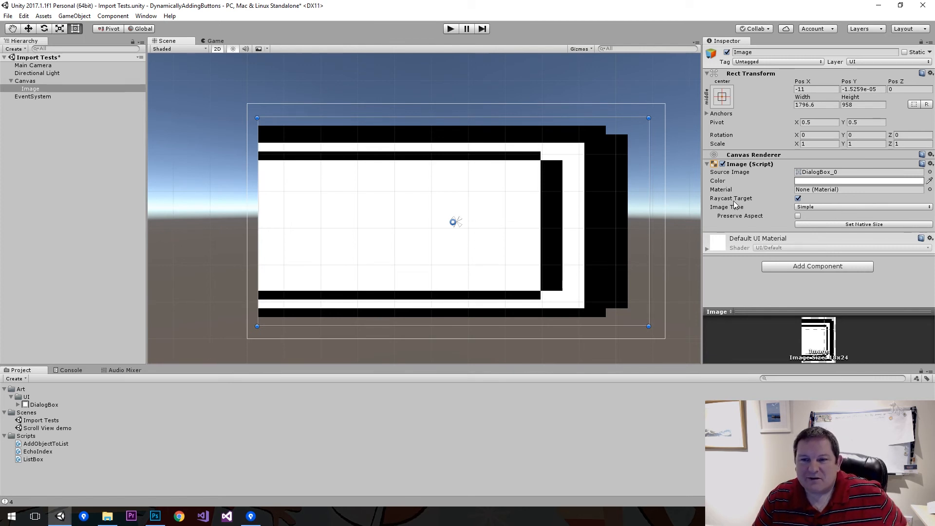
left_click(811, 207)
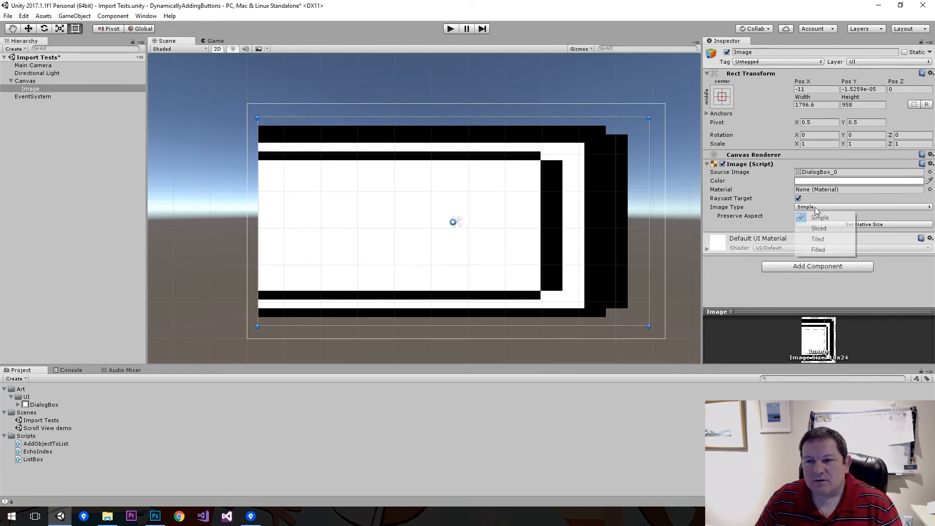
left_click(831, 229)
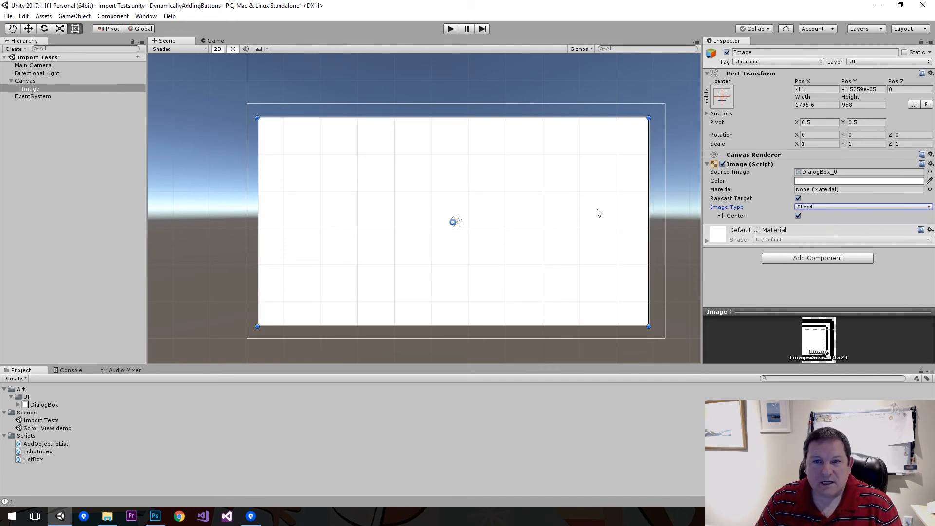
Step: Examine the border and corners of the sliced image up close in the Scene view
scroll(402, 182, "up", 5)
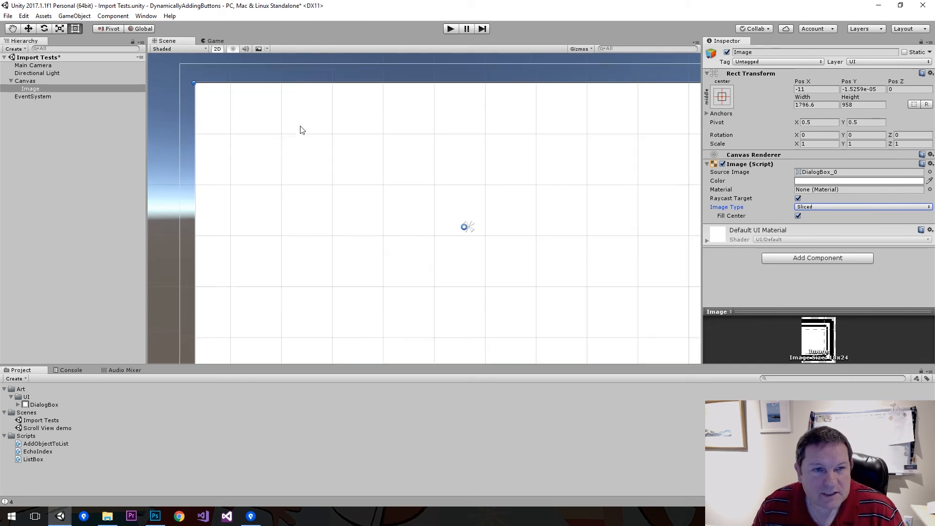
left_click(224, 77)
left_click(217, 105)
scroll(440, 133, "up", 6)
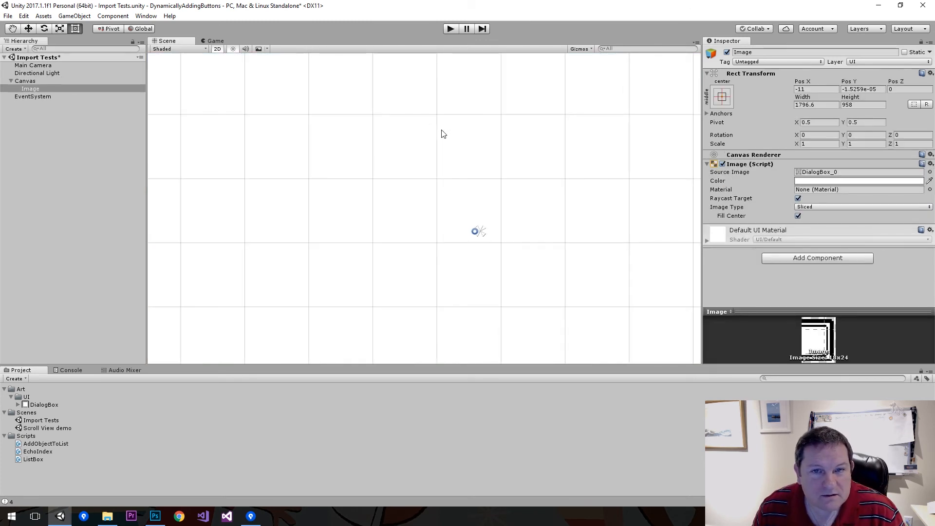
middle_click_drag(405, 142, 388, 209)
scroll(533, 259, "down", 4)
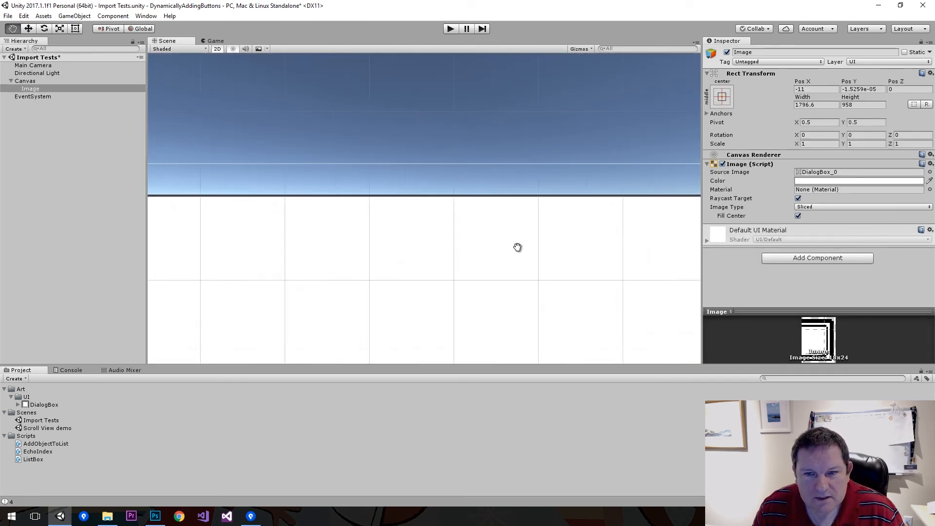
scroll(450, 236, "up", 5)
middle_click_drag(560, 227, 459, 224)
scroll(467, 223, "up", 7)
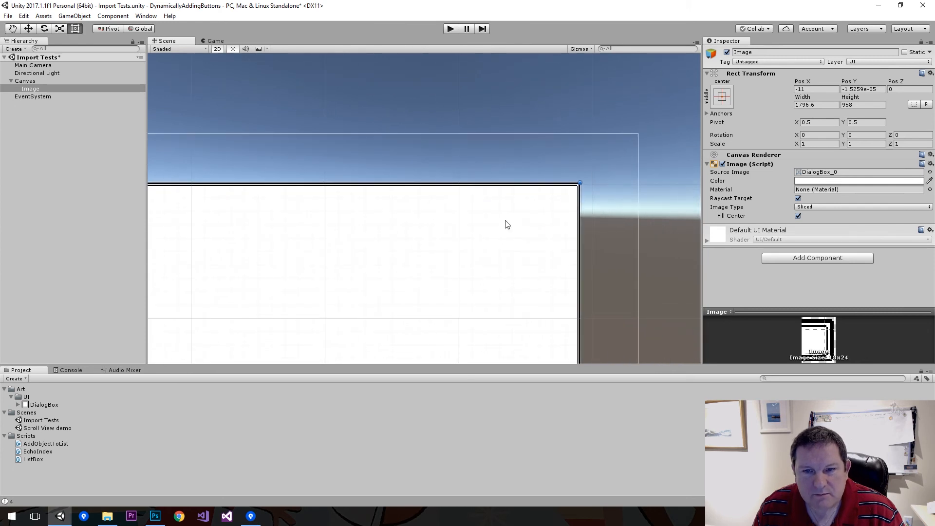
middle_click_drag(556, 223, 455, 227)
scroll(490, 217, "up", 6)
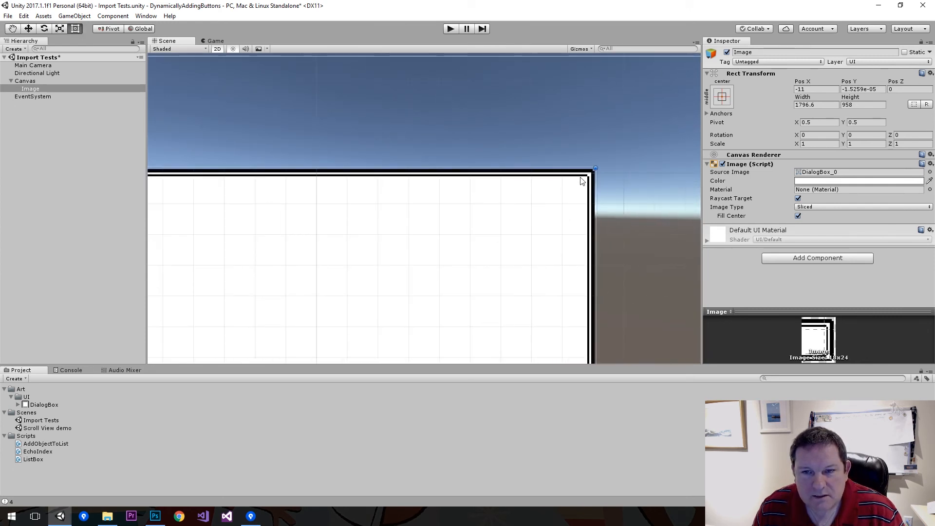
scroll(572, 194, "down", 4)
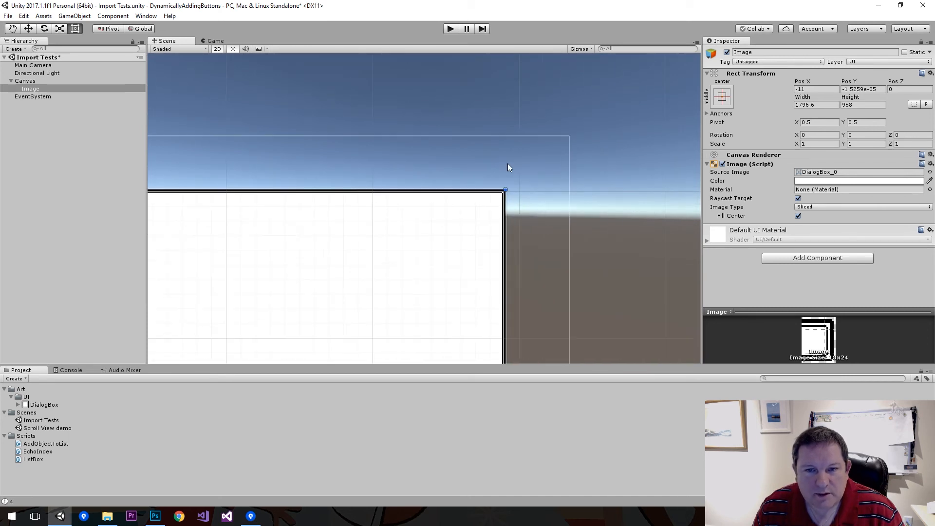
Step: Run the scene twice in play mode to check the sliced image, and examine its lower border in the Scene view in between
left_click(455, 29)
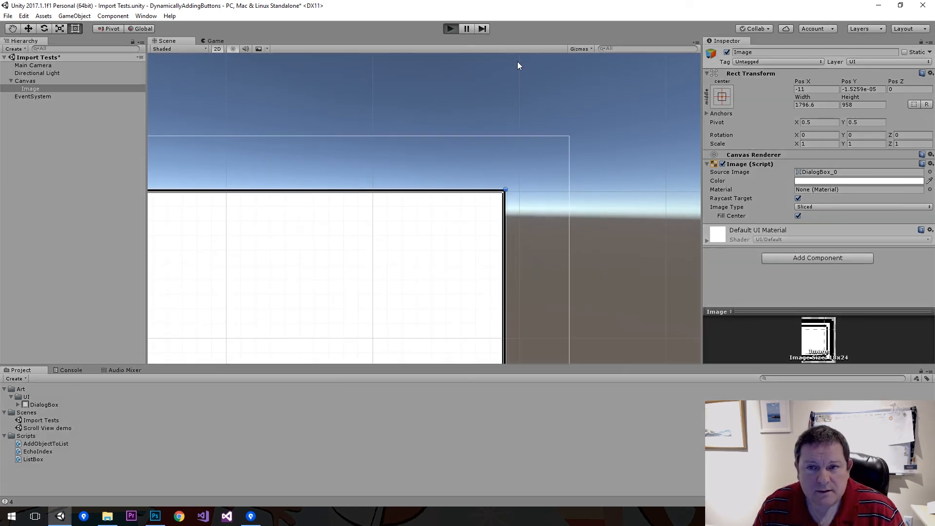
key("ctrl+p")
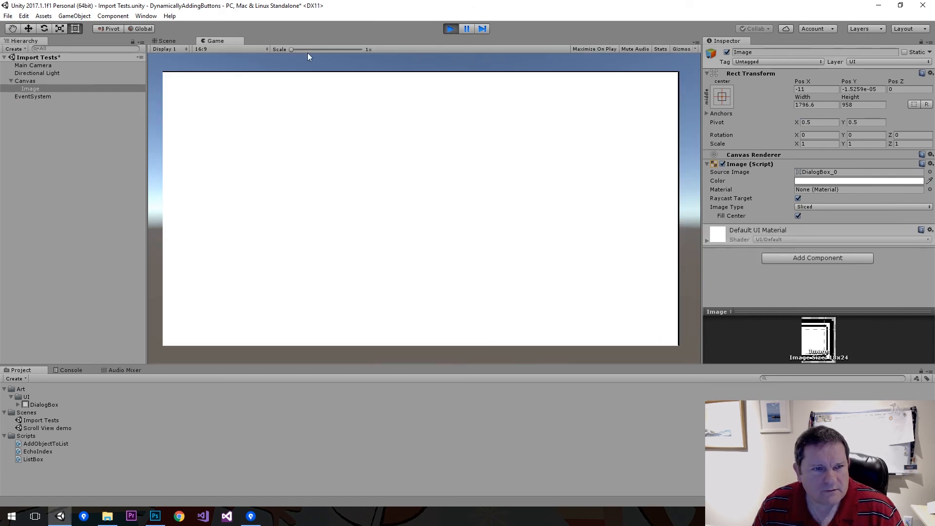
left_click(450, 30)
middle_click_drag(370, 138, 510, 74)
mouse_move(404, 180)
middle_mouse_down()
mouse_move(464, 60)
mouse_move(431, 79)
middle_mouse_up()
middle_click_drag(396, 204, 388, 109)
middle_click_drag(377, 220, 371, 139)
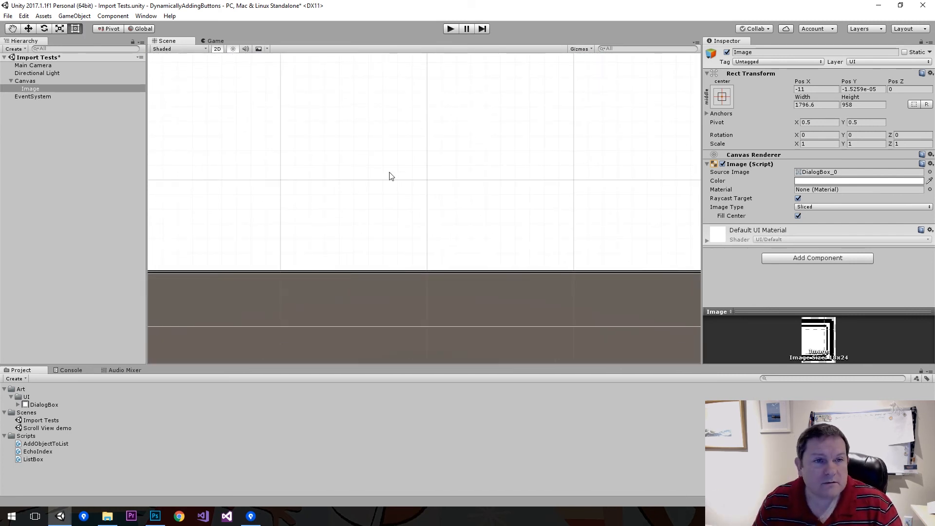
key("ctrl+p")
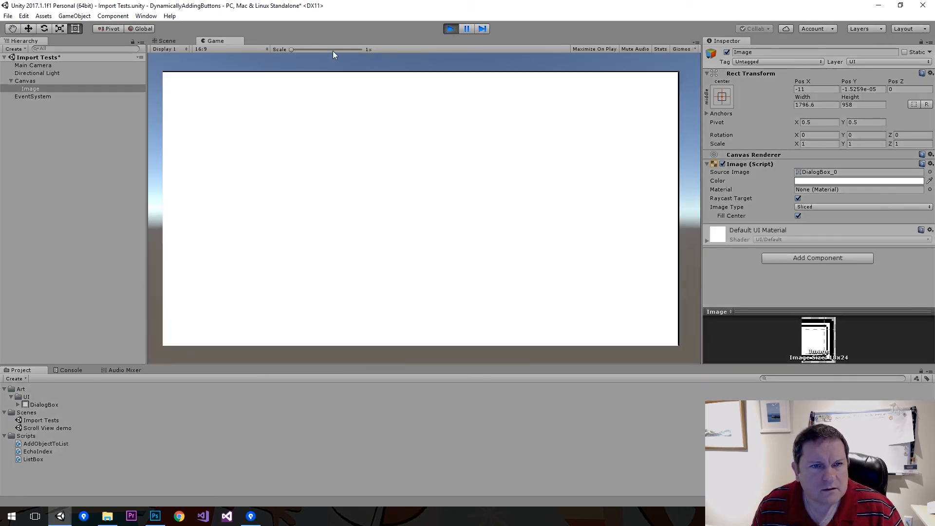
left_click(450, 29)
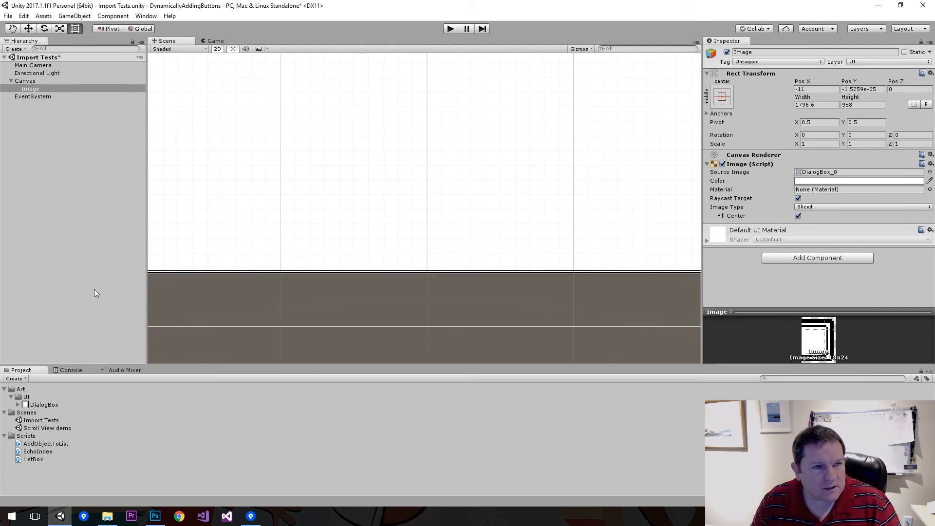
Step: Compare the canvas's Reference Pixels Per Unit with the DialogBox texture's Pixels Per Unit
left_click(50, 82)
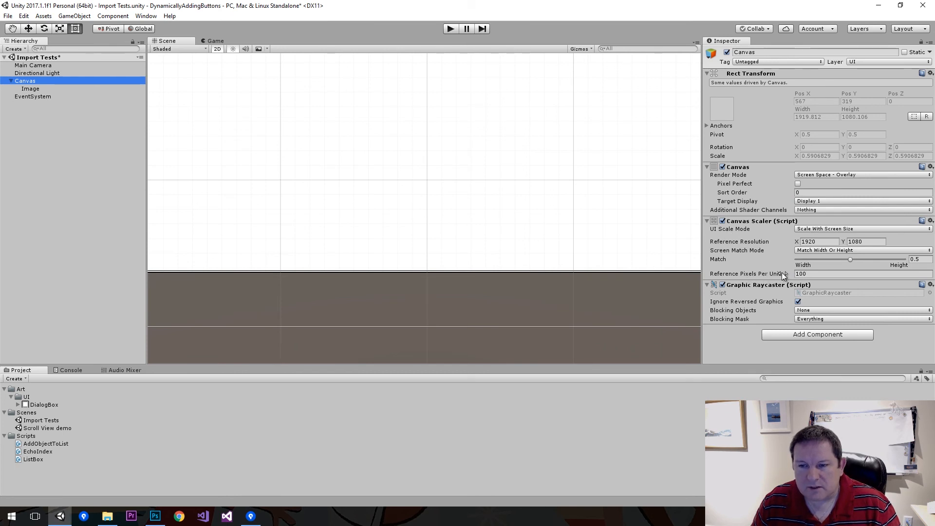
left_click(40, 405)
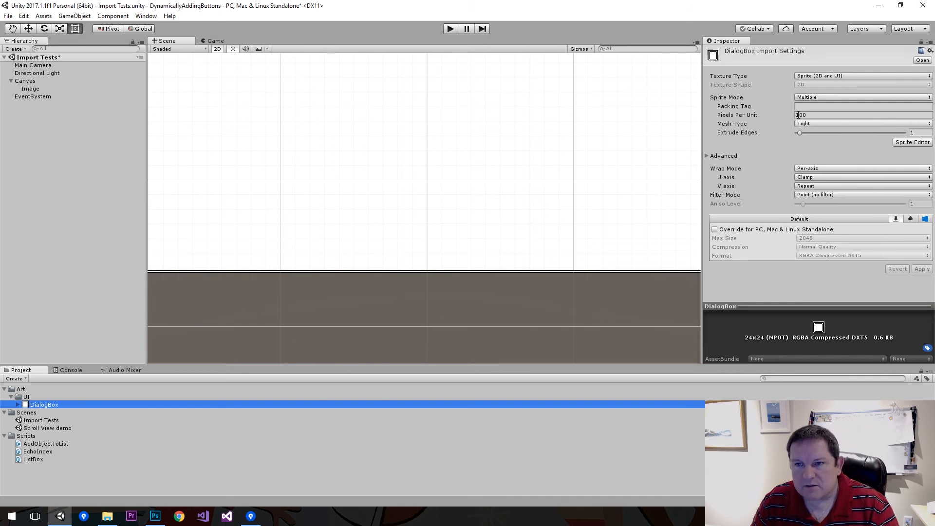
left_click(819, 115)
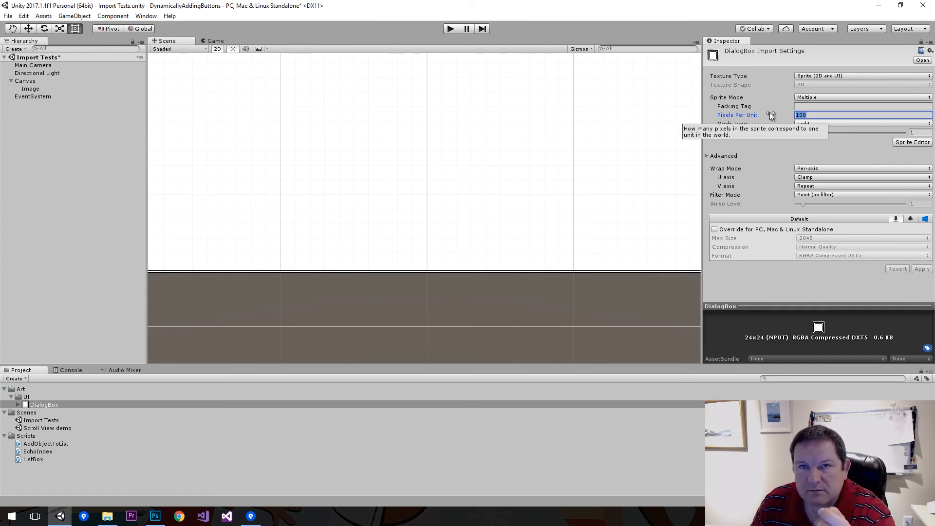
Step: Shrink the canvas image to about 740 by 616 and place it at about Pos X -229, Pos Y 52
middle_click_drag(556, 108, 506, 287)
middle_click_drag(430, 72, 482, 217)
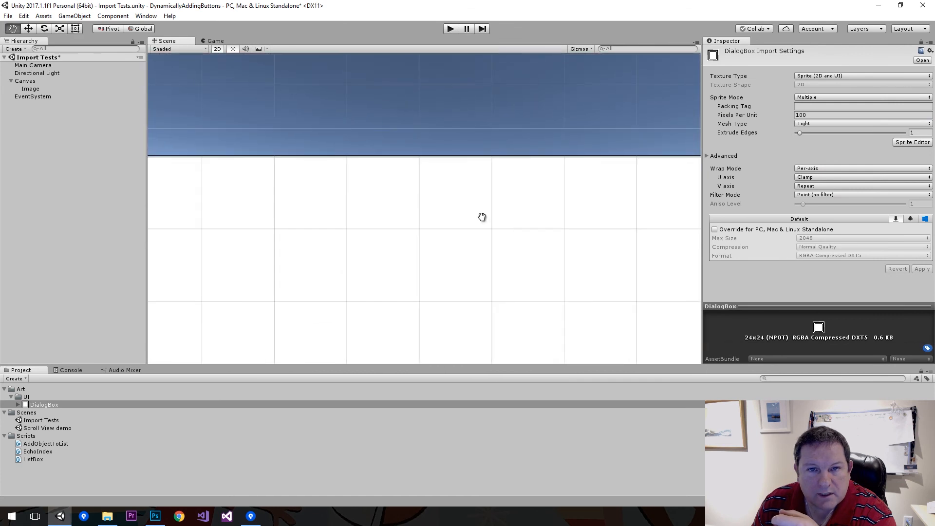
left_click_drag(324, 184, 356, 179)
left_click(299, 169)
middle_click_drag(268, 170, 503, 130)
scroll(425, 133, "down", 2)
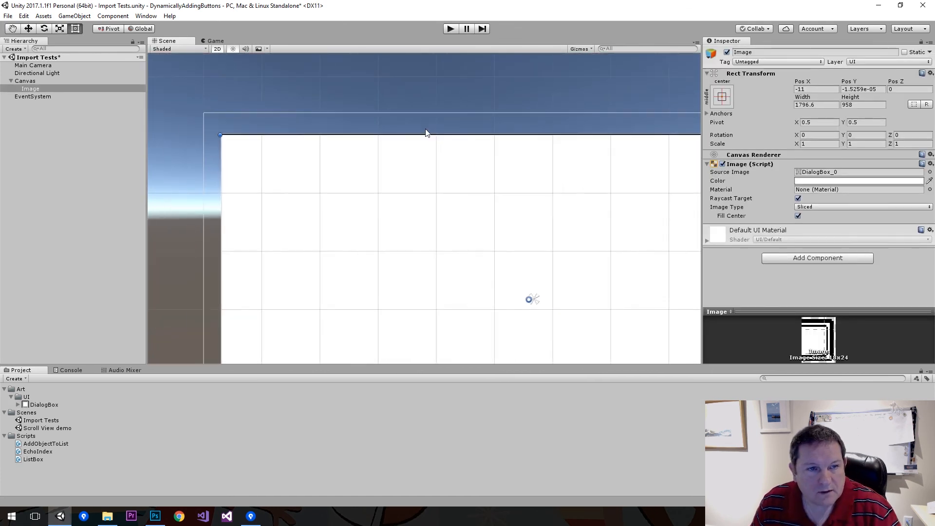
scroll(425, 132, "down", 1)
left_click_drag(258, 147, 550, 244)
left_click_drag(603, 271, 404, 215)
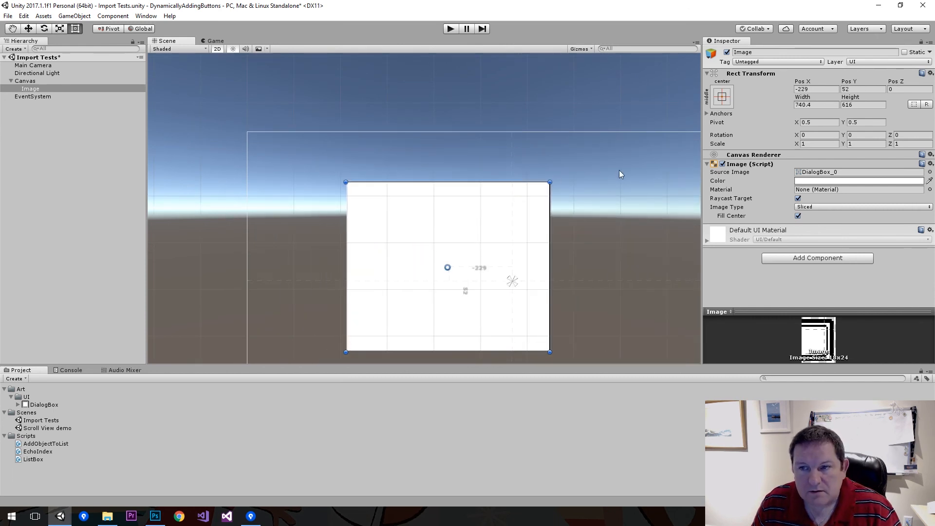
Step: Set the image's width and height to 100 and examine its borders up close
left_click(821, 105)
type("100")
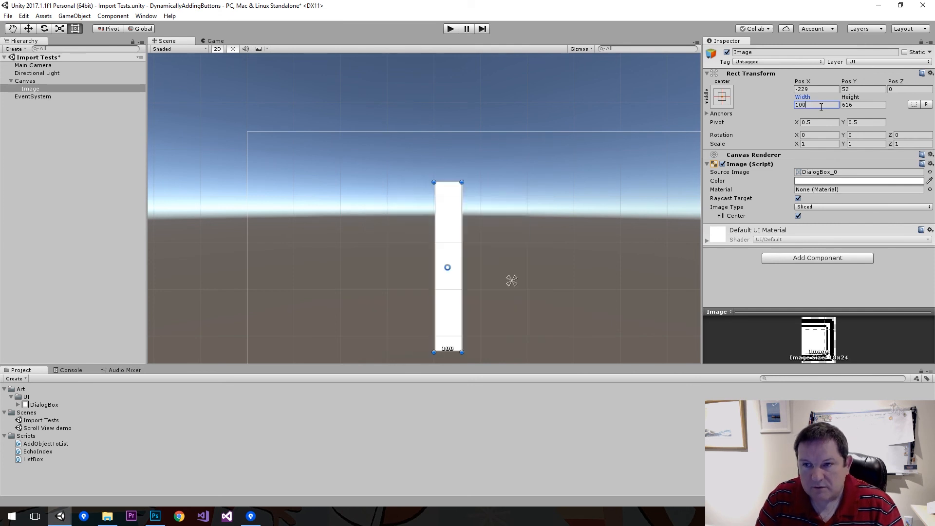
key("Tab")
type("100")
scroll(423, 244, "up", 8)
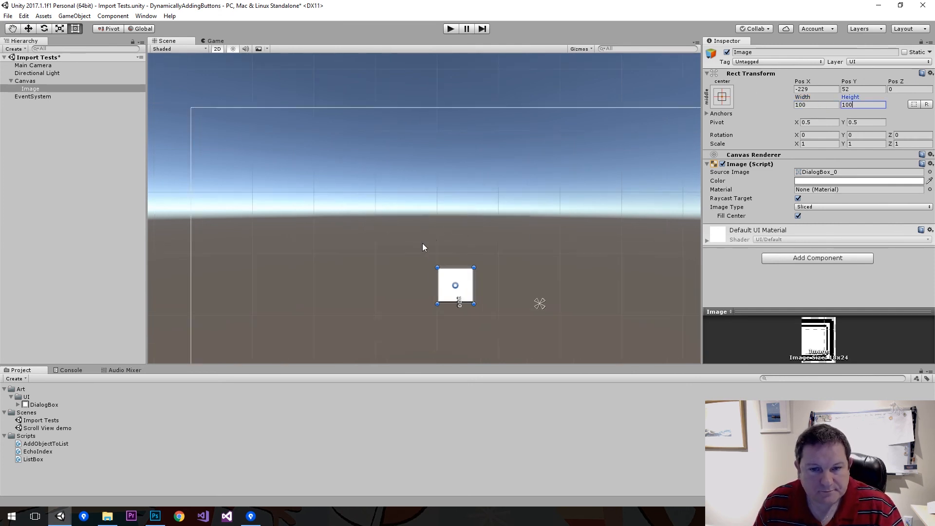
middle_click_drag(460, 267, 388, 116)
scroll(397, 145, "up", 8)
middle_click_drag(402, 150, 441, 179)
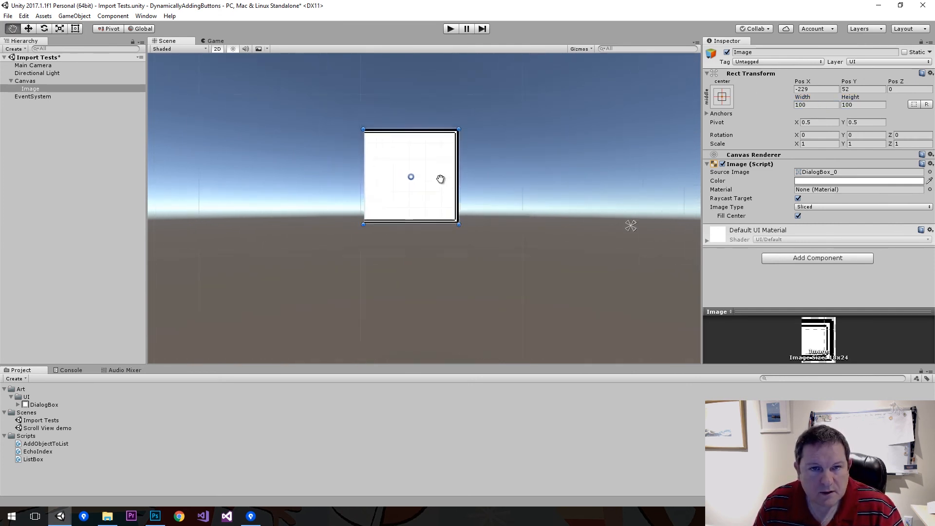
scroll(475, 185, "up", 6)
scroll(435, 168, "up", 2)
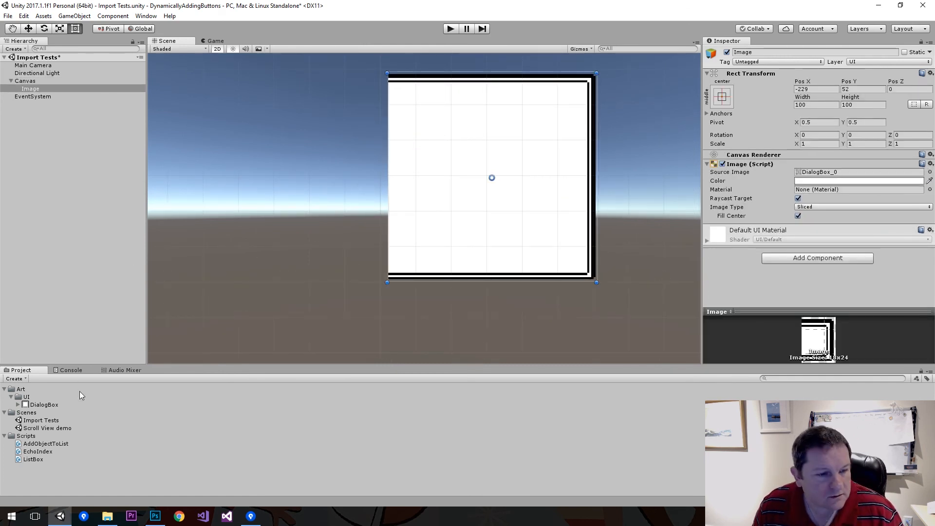
Step: Open the DialogBox texture in the Sprite Editor and extend sprite DialogBox_0 to X 0 with a width of 24
left_click(60, 404)
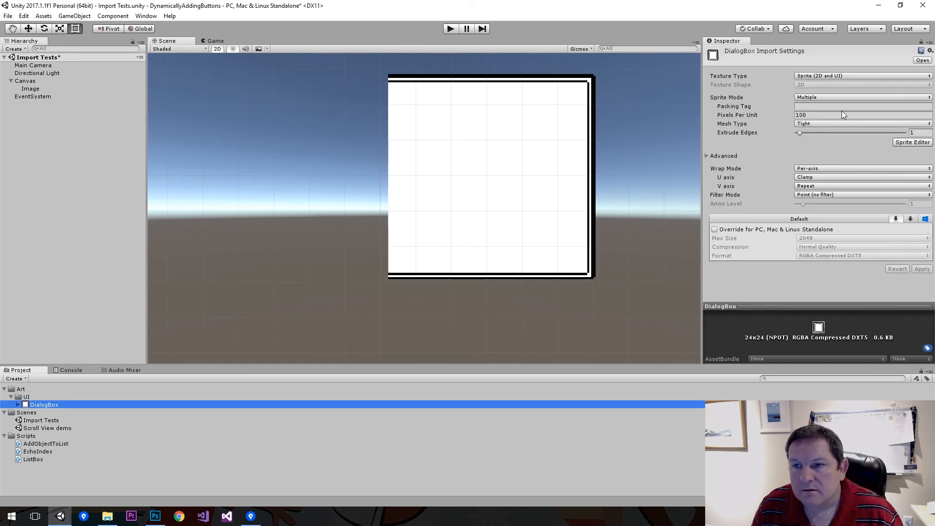
left_click(907, 142)
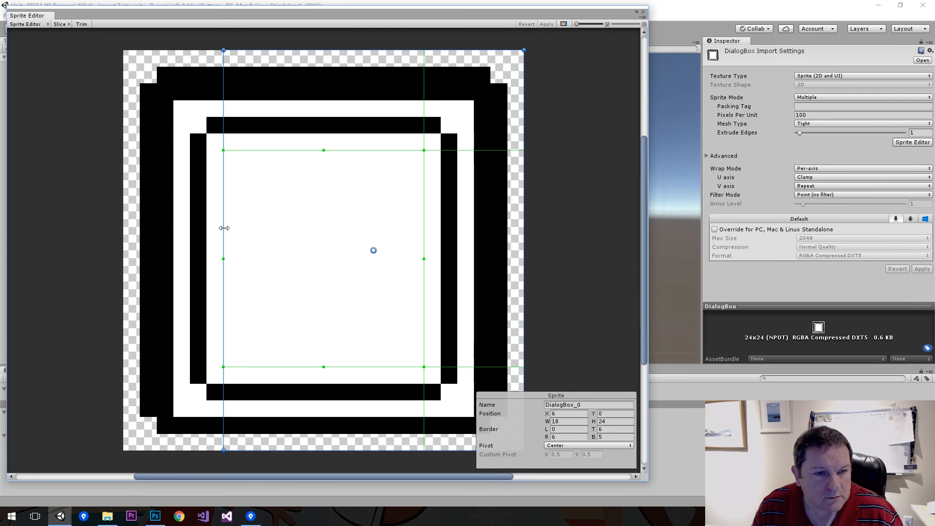
left_click_drag(224, 228, 124, 223)
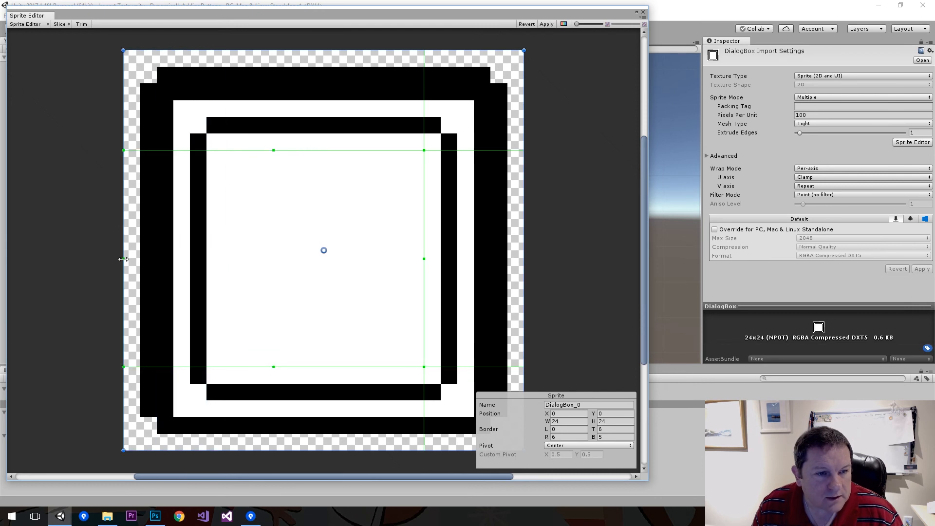
mouse_move(123, 259)
left_mouse_down()
mouse_move(216, 264)
mouse_move(123, 260)
left_mouse_up()
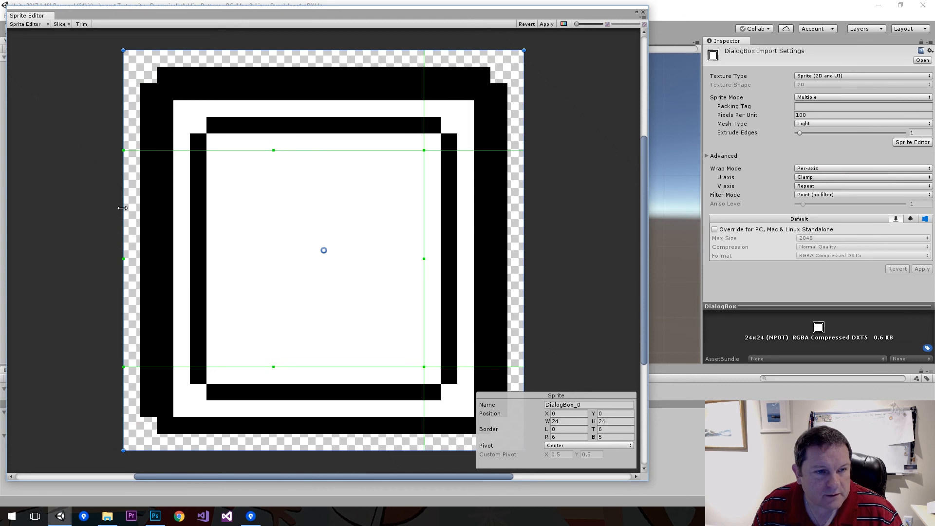
mouse_move(122, 208)
left_mouse_down()
mouse_move(223, 208)
mouse_move(126, 201)
left_mouse_up()
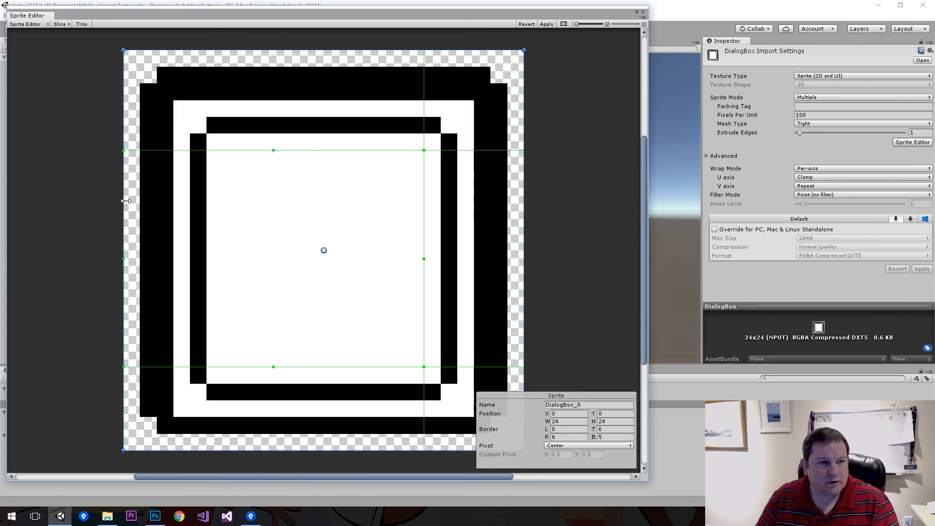
Step: Set the sprite's left border to 6, apply the changes and close the Sprite Editor
left_click_drag(124, 261, 223, 258)
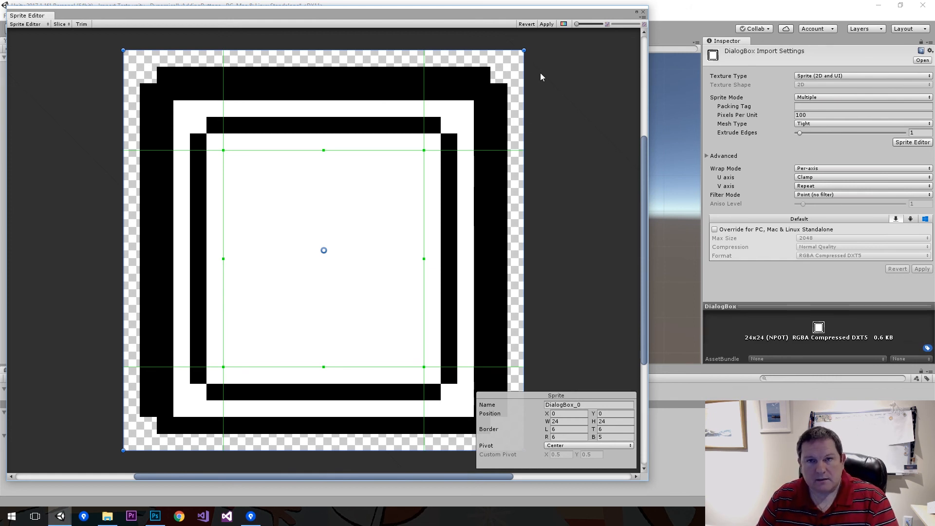
left_click(546, 24)
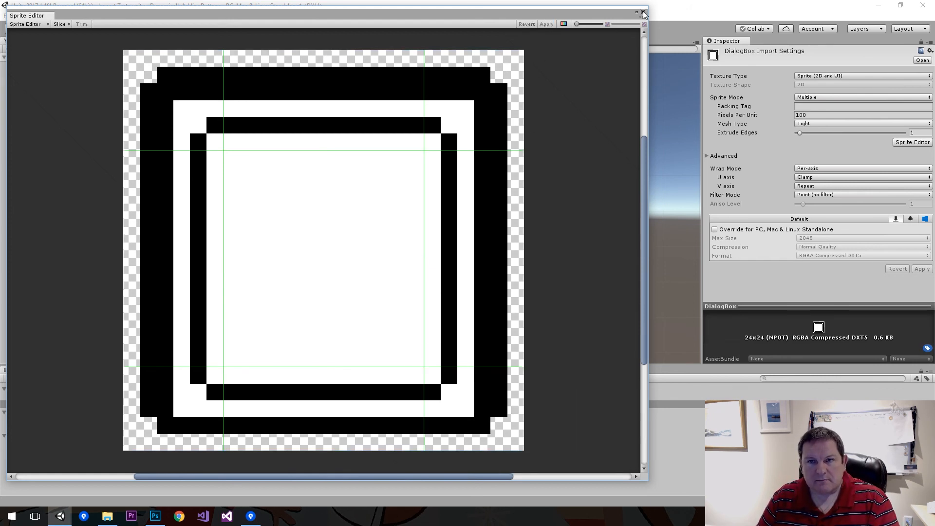
left_click(643, 11)
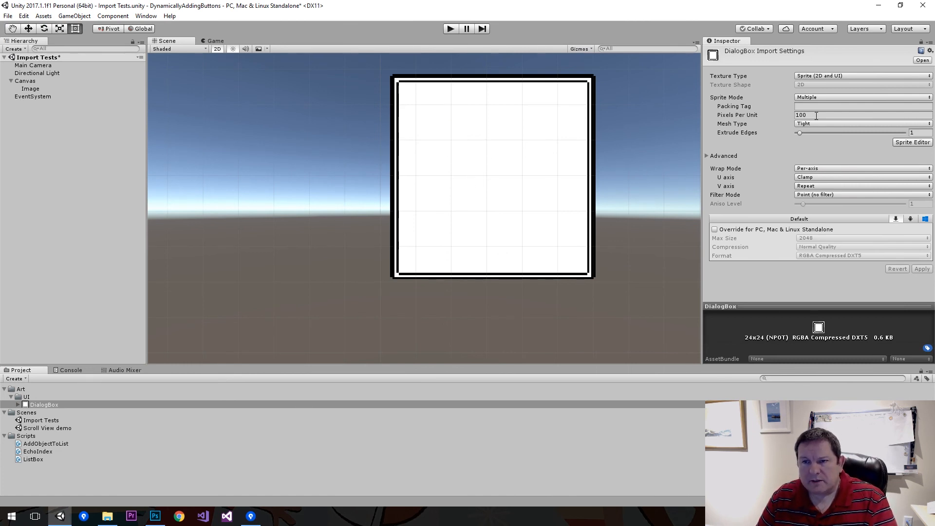
Step: Set the DialogBox texture's Pixels Per Unit to 50 and apply the import settings
left_click(816, 115)
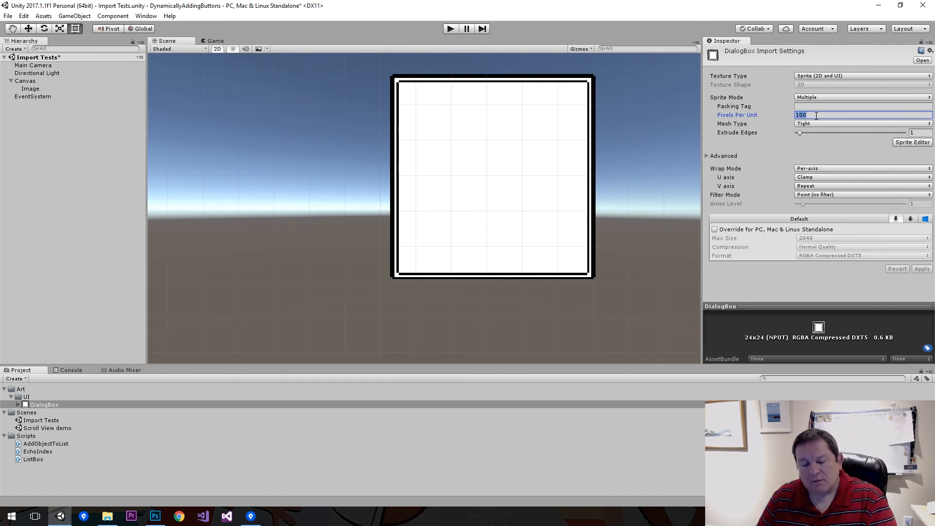
type("50")
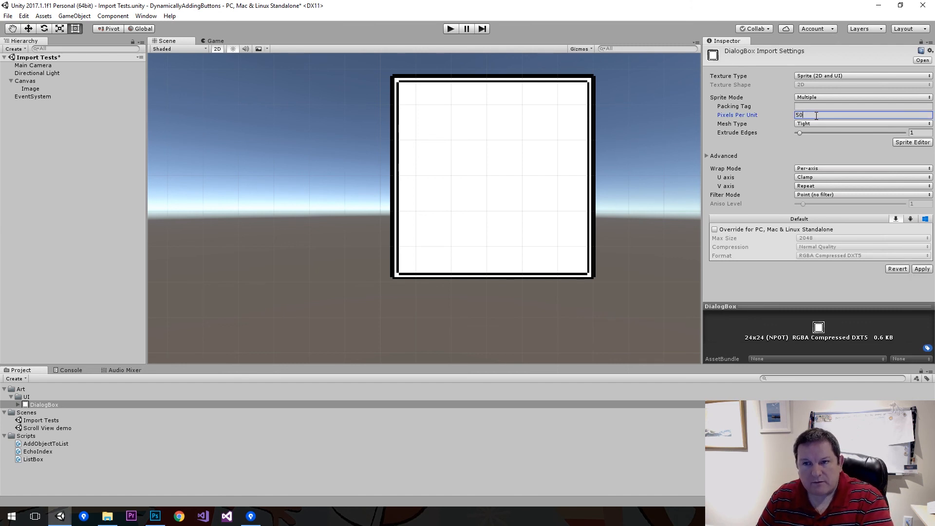
left_click(922, 269)
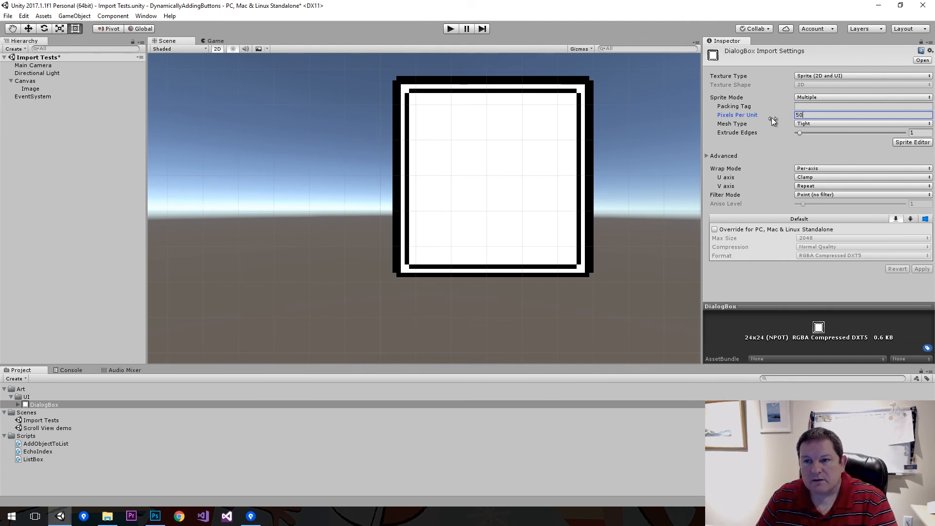
Step: Set the DialogBox texture's Pixels Per Unit to 25 and apply the import settings
left_click(802, 118)
type("2")
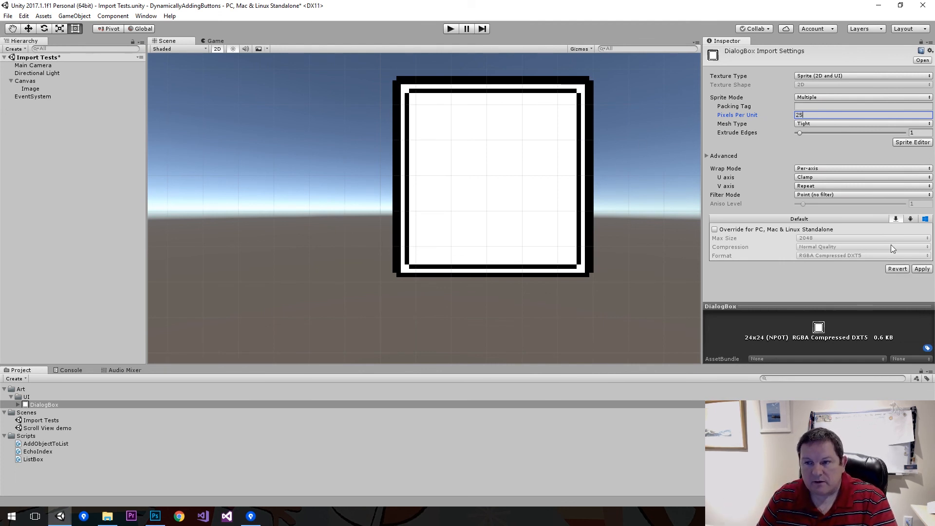
left_click(922, 269)
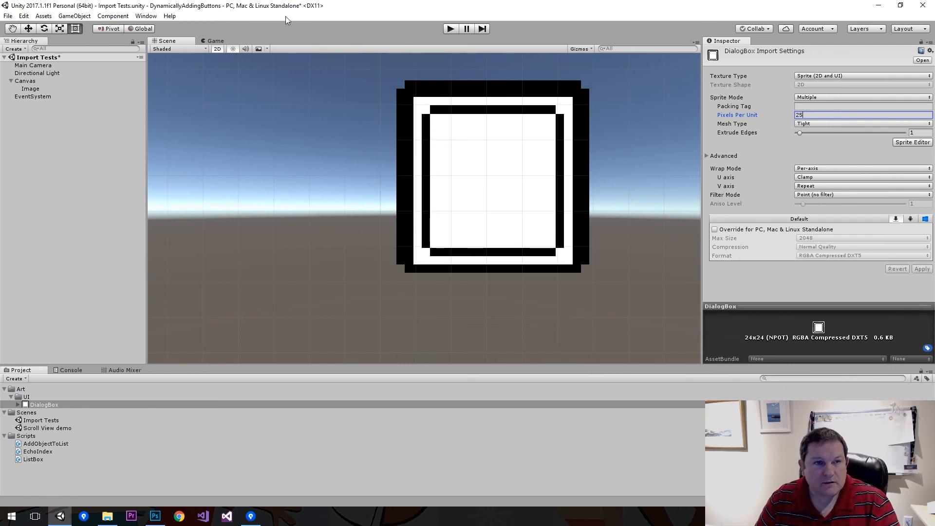
Step: Enlarge the canvas image to about 1111 by 551, centred horizontally at about Pos Y 117
scroll(318, 135, "down", 10)
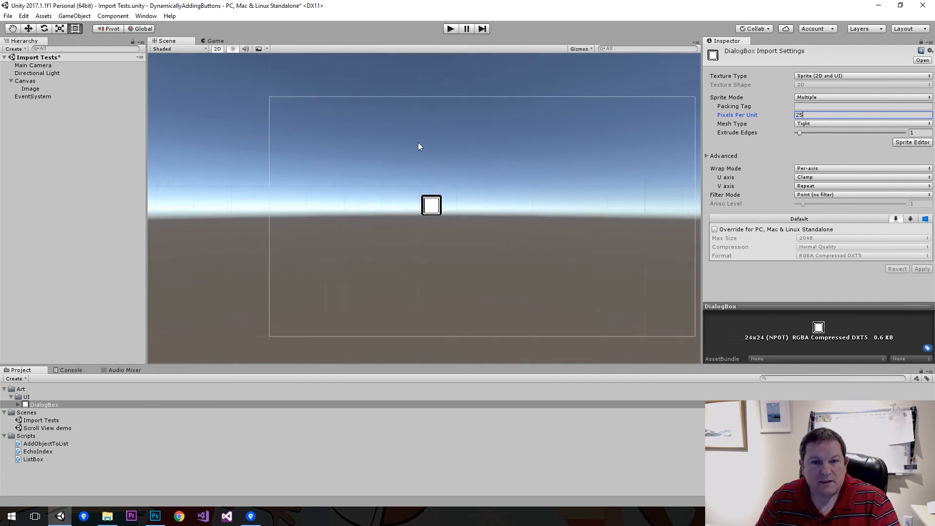
scroll(435, 197, "down", 3)
left_click(429, 207)
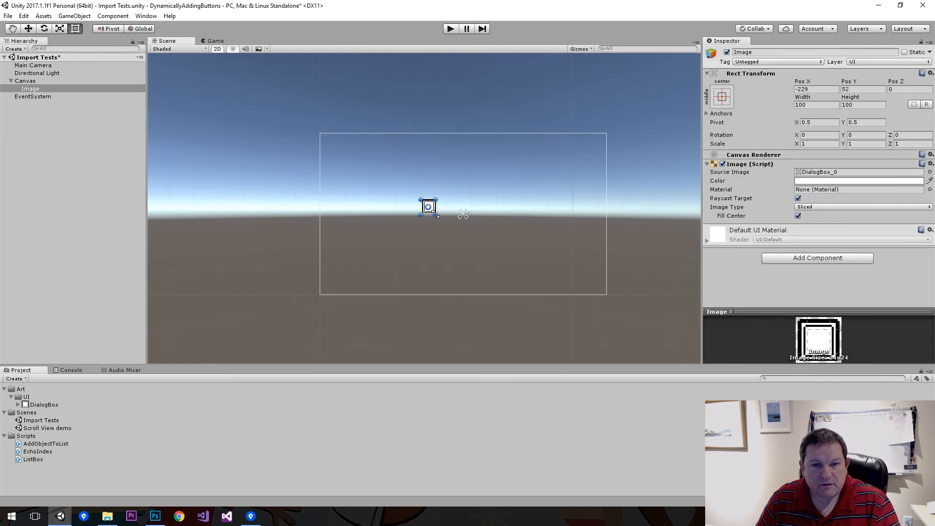
left_click_drag(435, 213, 526, 219)
Step: Run the scene briefly to check the dialog box, and centre the image on the canvas at Pos X 0, Pos Y 0
left_click(450, 29)
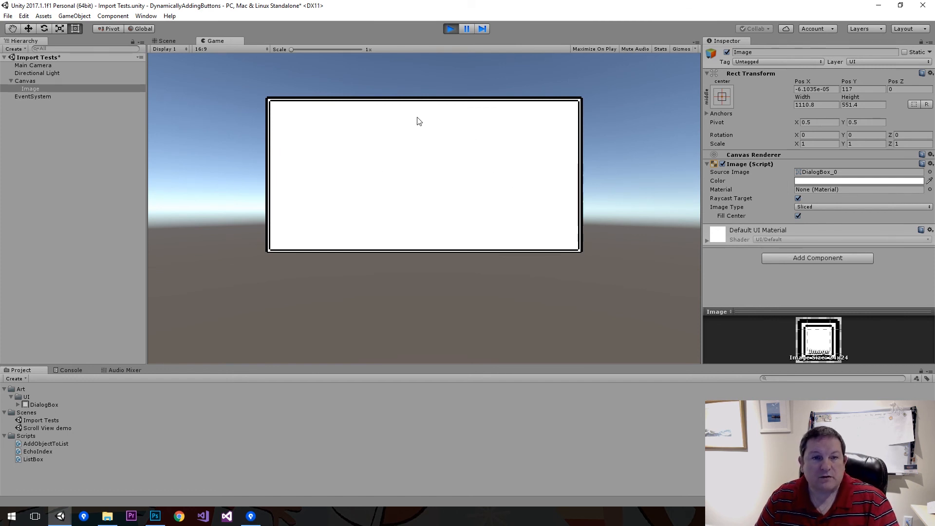
left_click(456, 30)
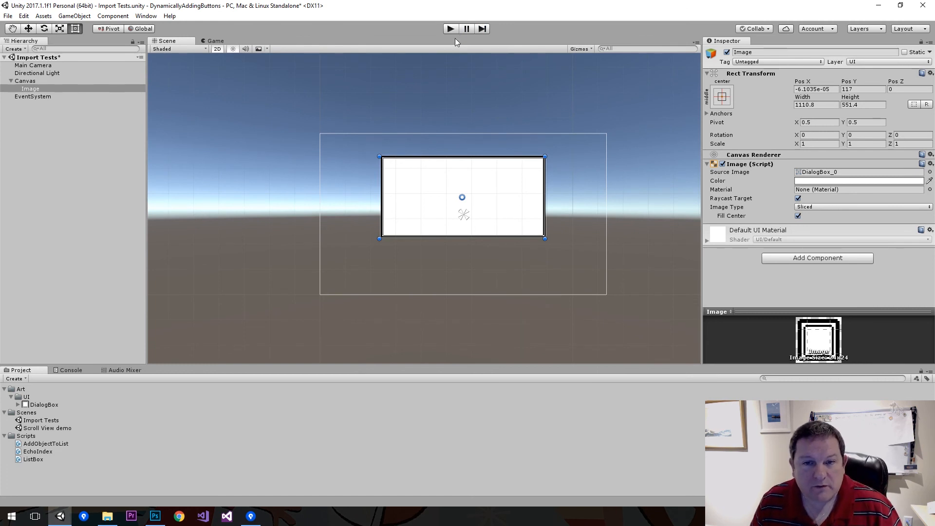
left_click_drag(488, 183, 497, 208)
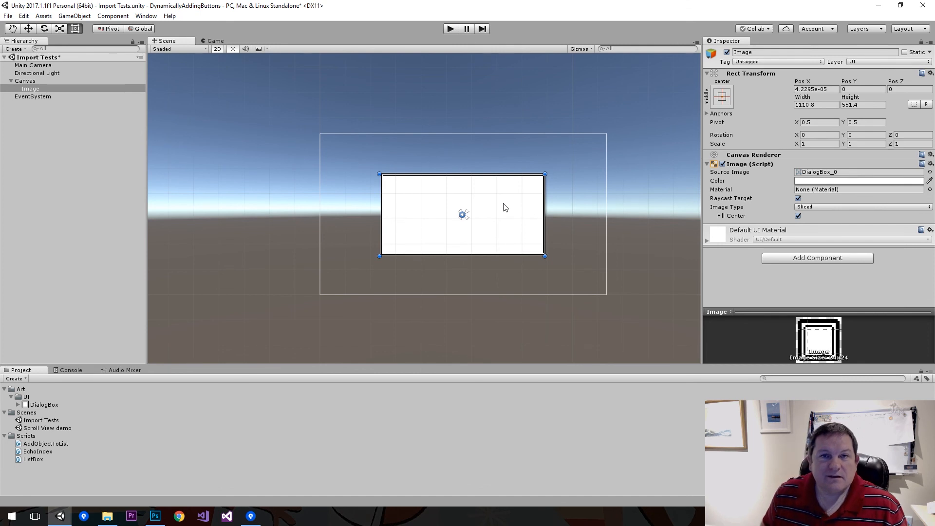